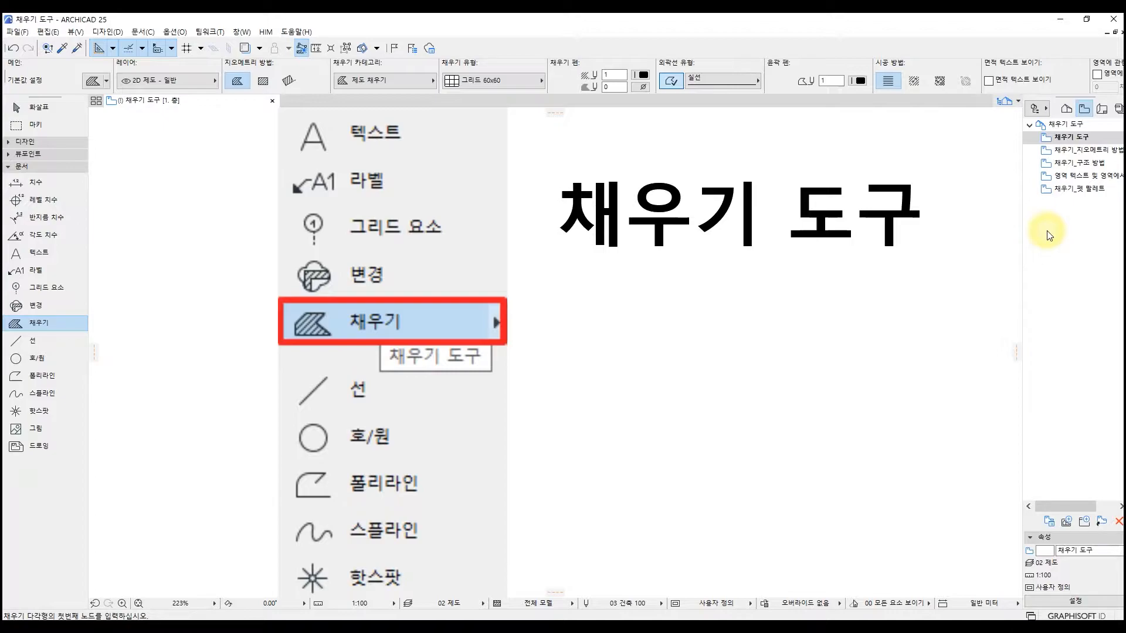
# Step: Open the 채우기_지오메트리 방법 view and draw a five-sided polygonal fill above the 다각형 label
pyautogui.doubleClick(1094, 152)
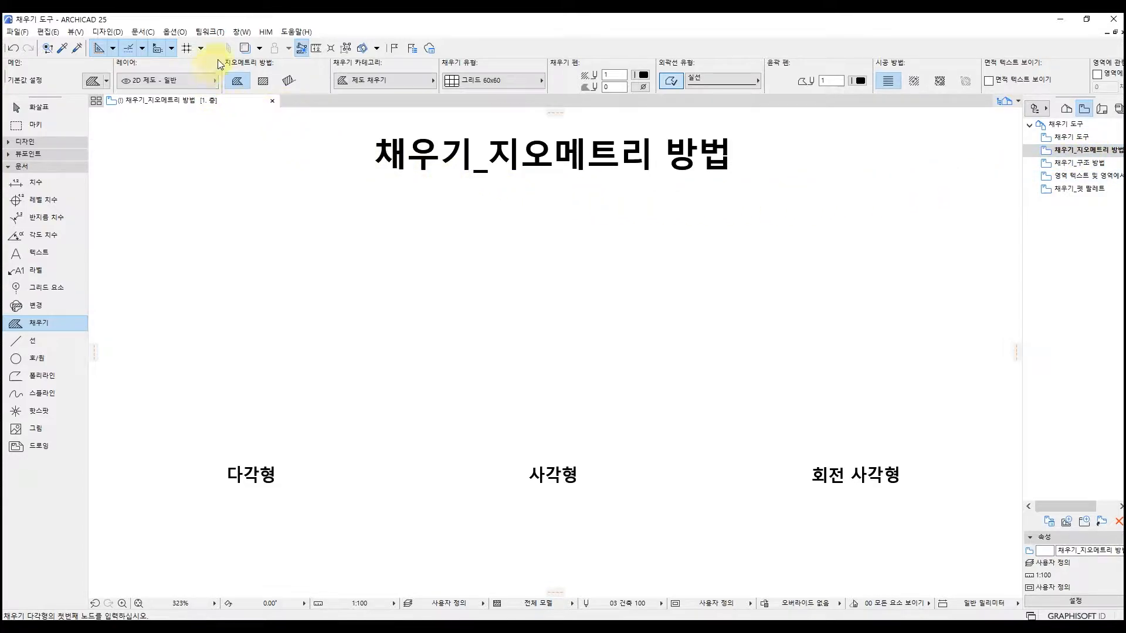
pyautogui.click(302, 51)
pyautogui.click(241, 83)
pyautogui.click(242, 417)
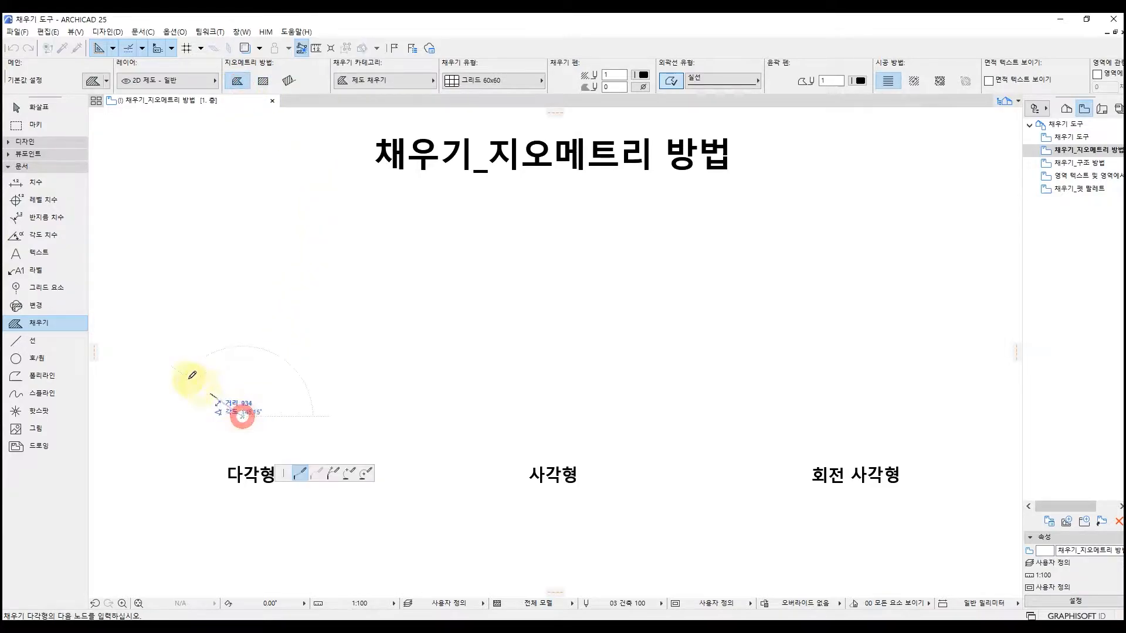
pyautogui.click(170, 362)
pyautogui.click(210, 248)
pyautogui.click(323, 256)
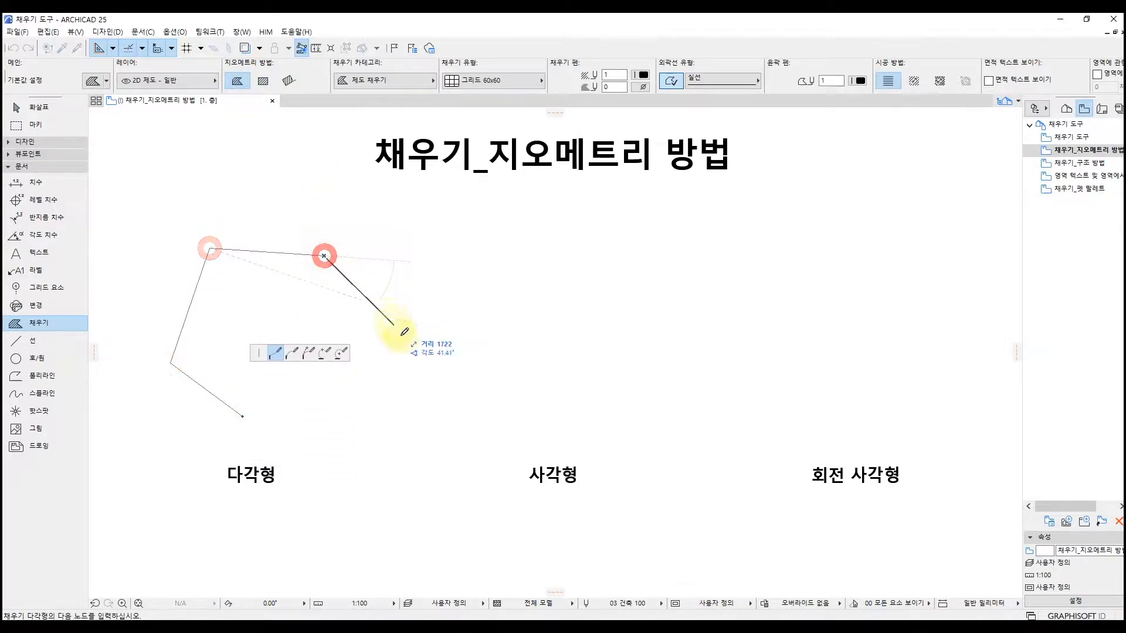
pyautogui.click(375, 377)
pyautogui.click(242, 417)
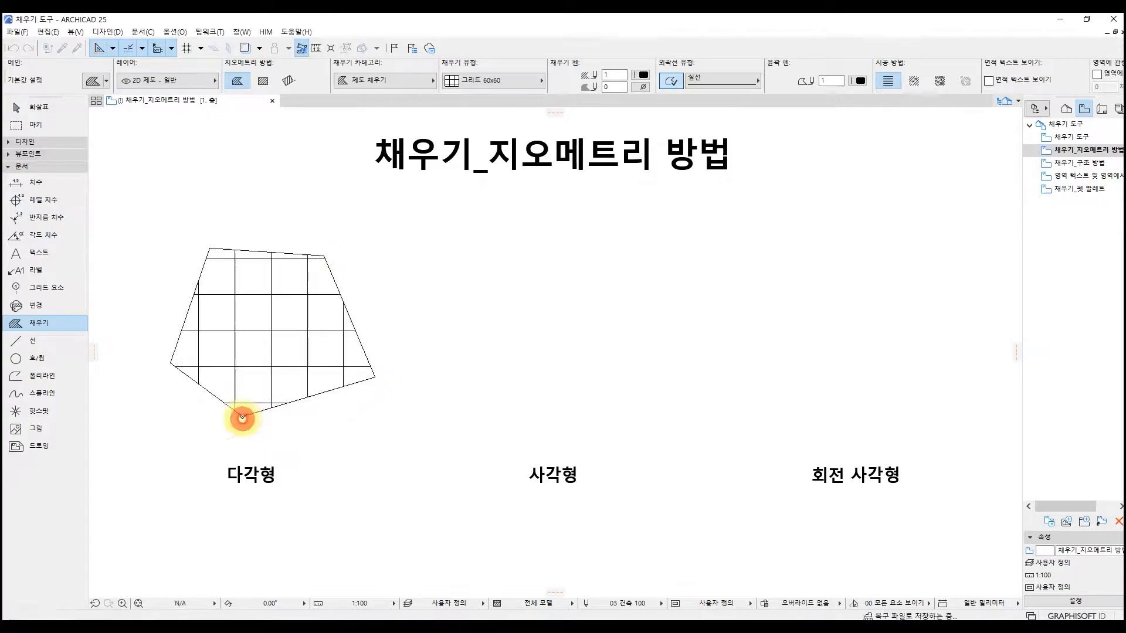
# Step: Draw a rectangular fill above the 사각형 label using the rectangle geometry method
pyautogui.click(262, 83)
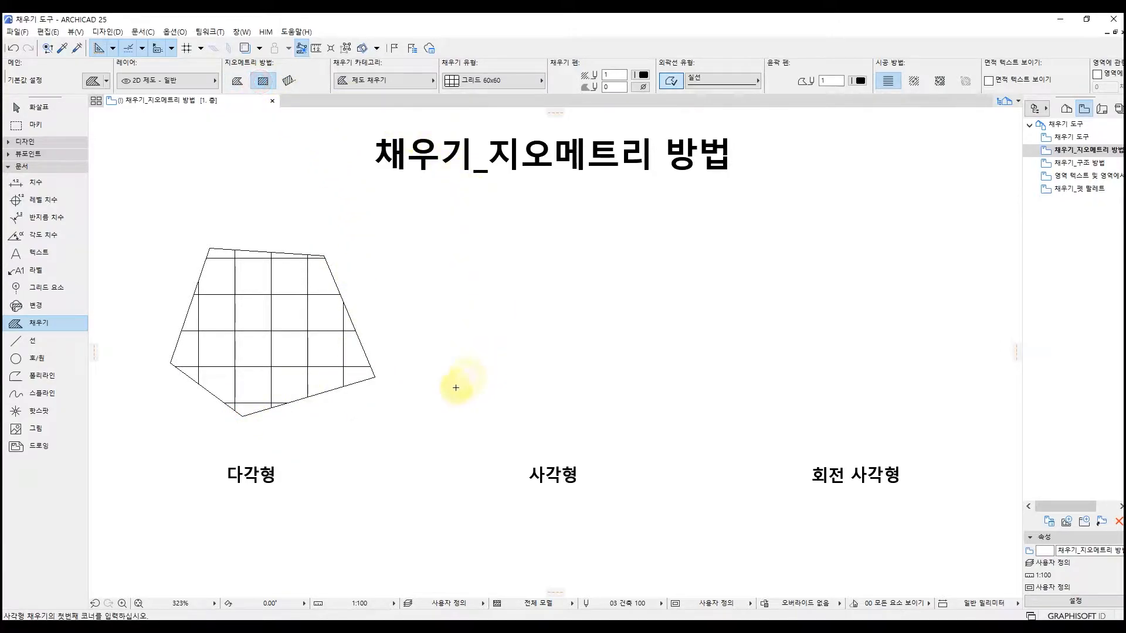
pyautogui.click(443, 414)
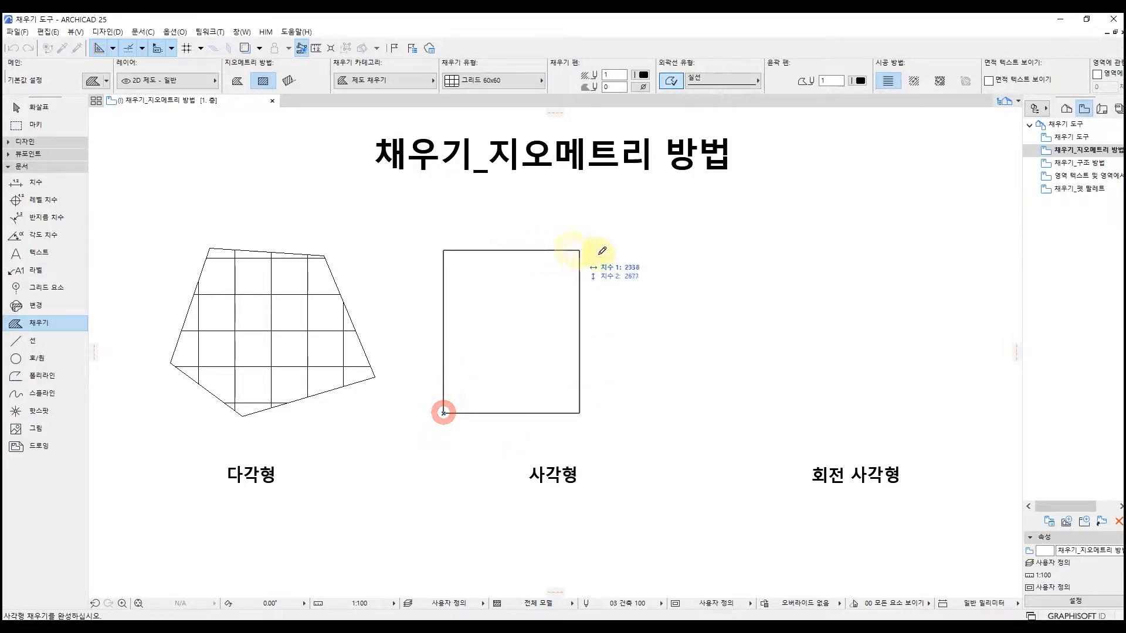
pyautogui.click(653, 268)
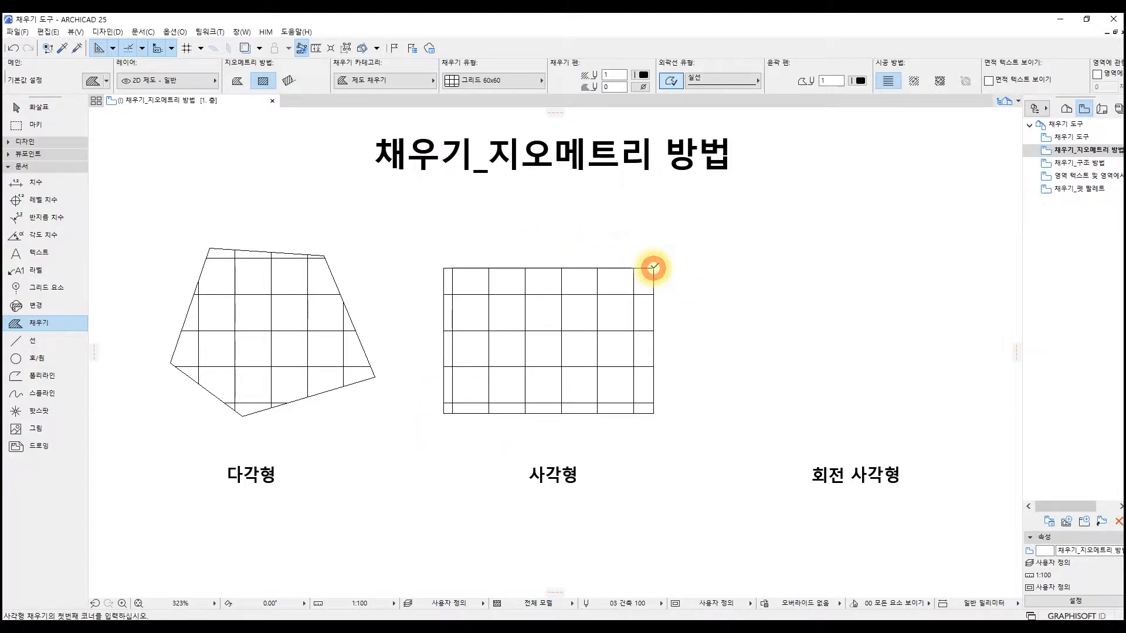
# Step: Draw a tilted rectangular fill above the 회전 사각형 label using the rotated rectangle geometry method
pyautogui.click(285, 82)
pyautogui.click(757, 402)
pyautogui.click(959, 331)
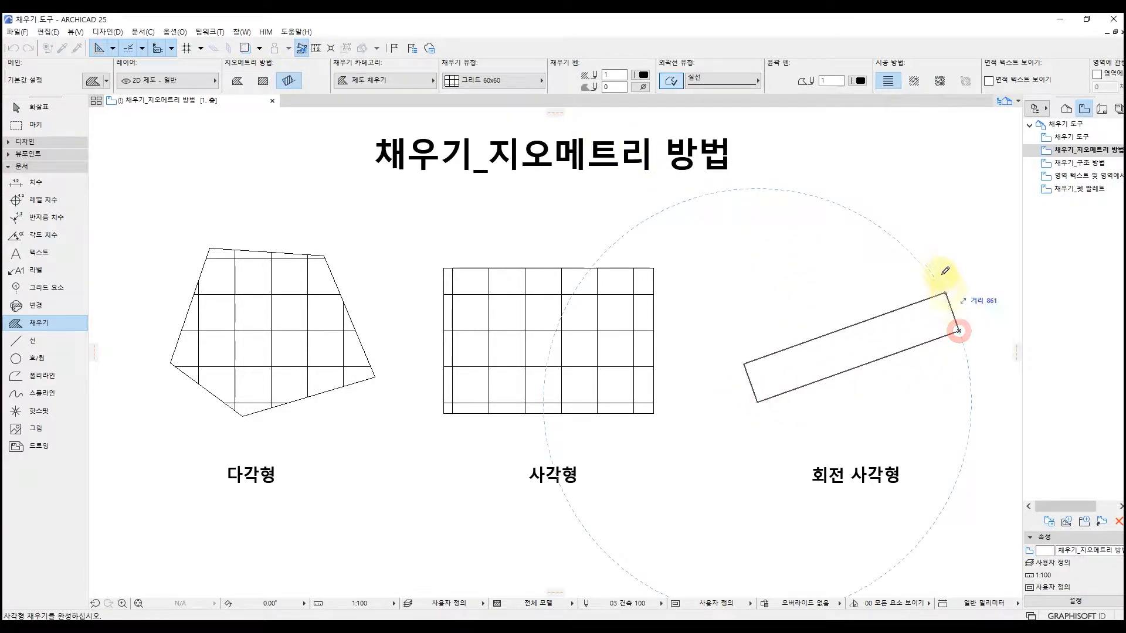
pyautogui.click(913, 198)
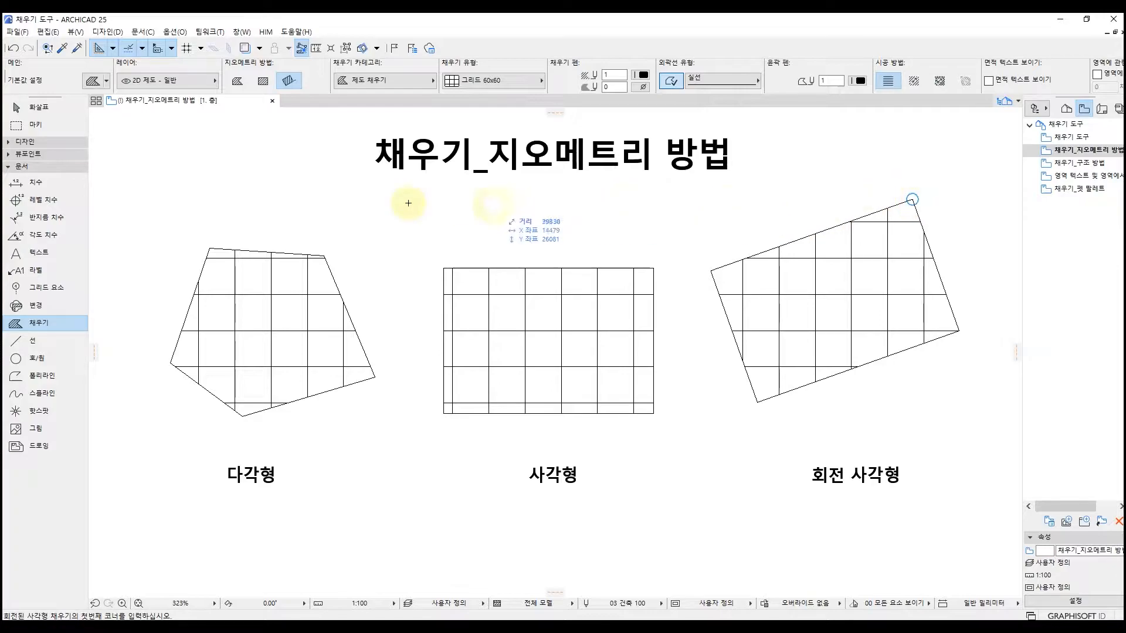
# Step: Examine the outline on/off, line type and outline pen options in the fill default settings
pyautogui.doubleClick(62, 324)
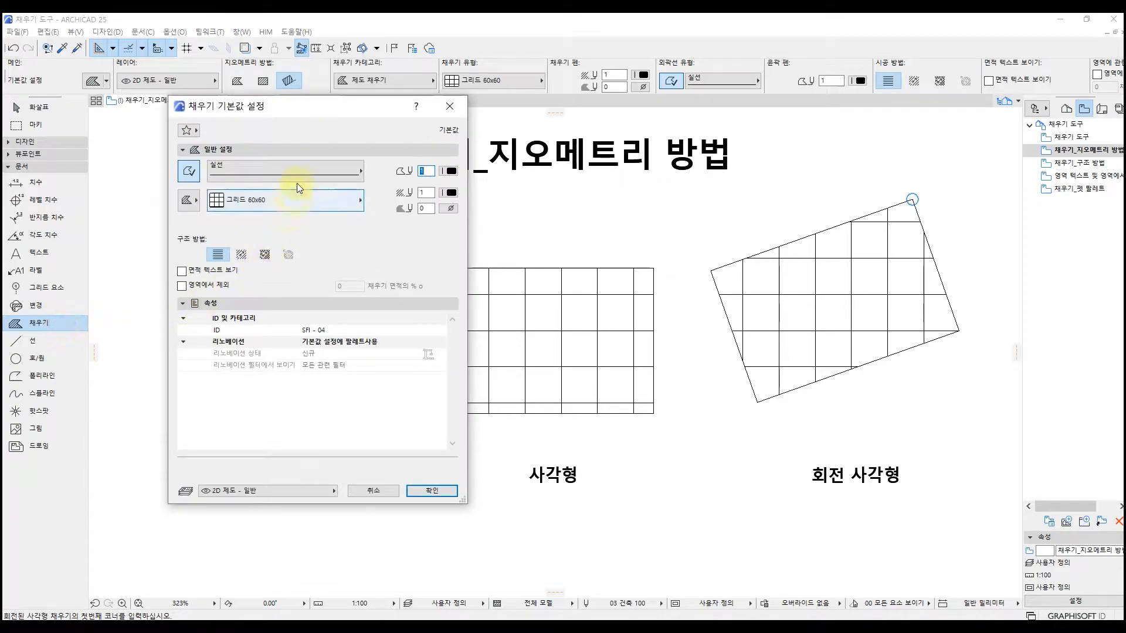
pyautogui.moveTo(325, 110); pyautogui.dragTo(557, 111)
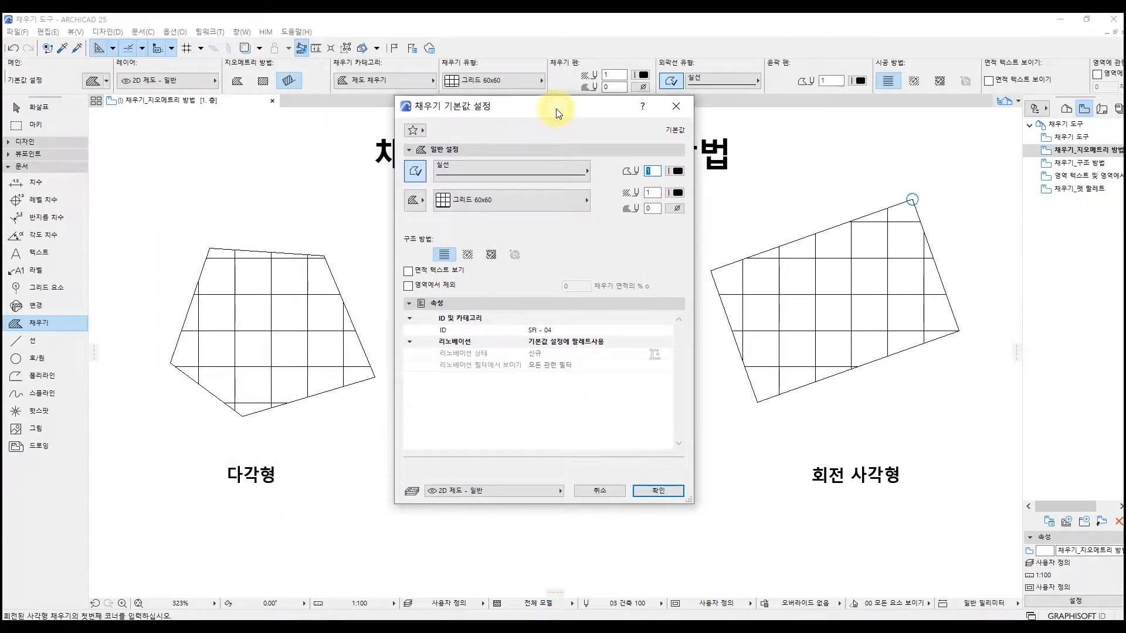
pyautogui.click(414, 181)
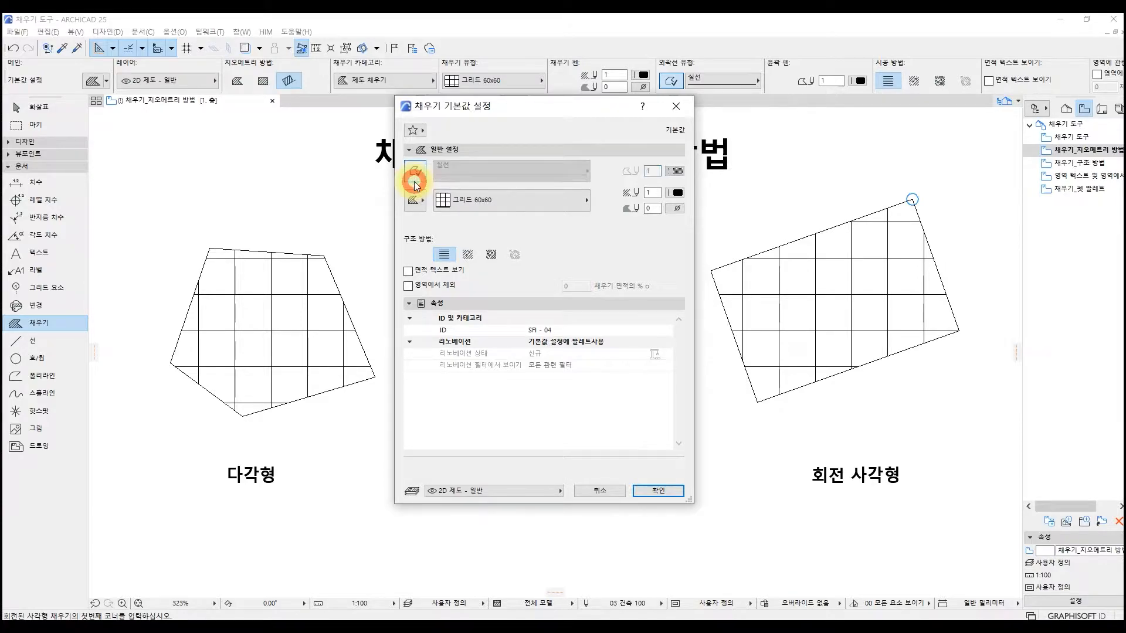
pyautogui.click(414, 178)
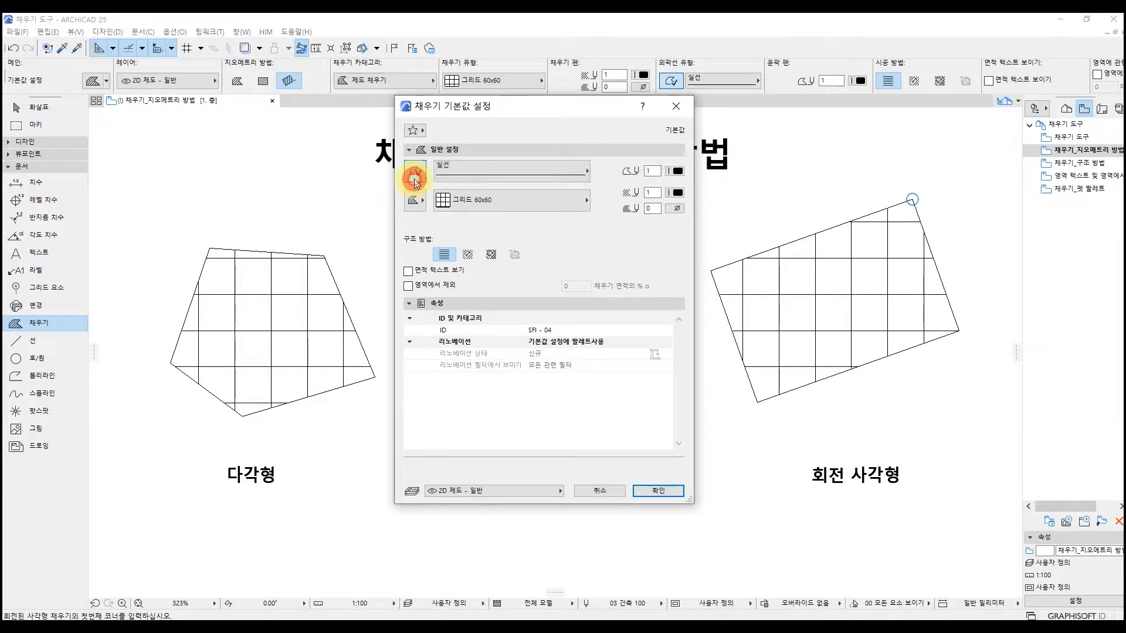
pyautogui.click(551, 171)
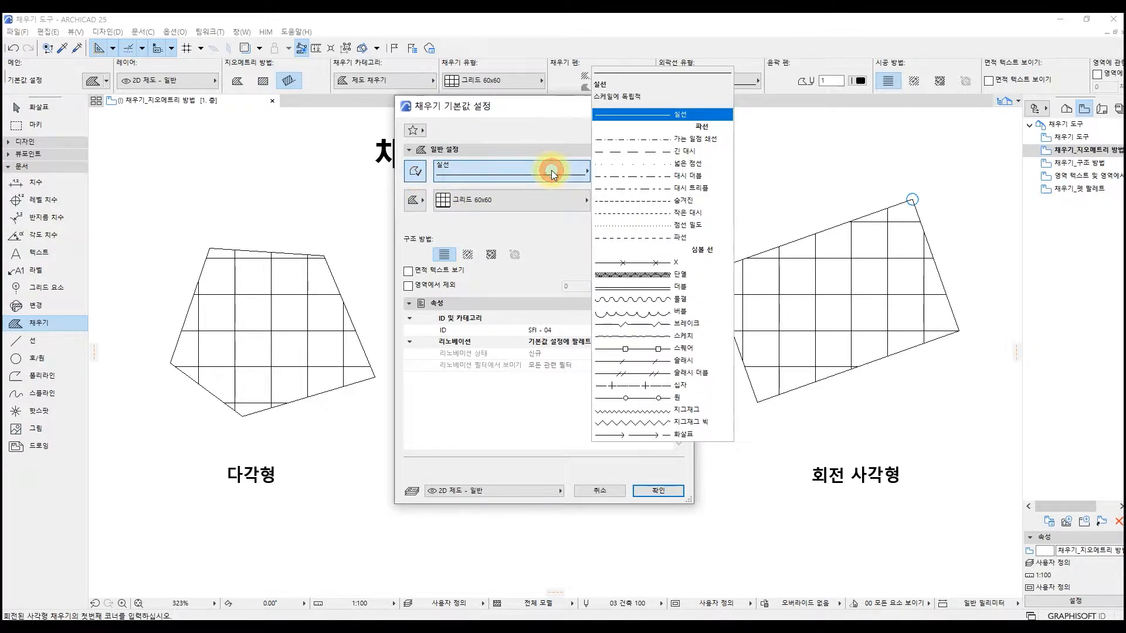
pyautogui.click(551, 170)
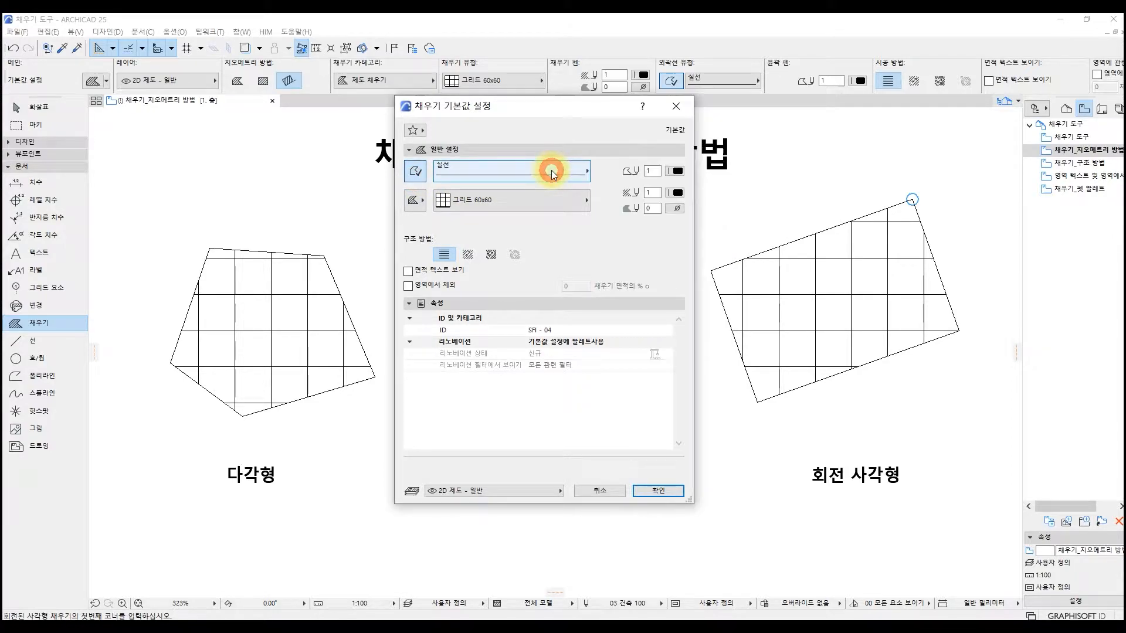
pyautogui.click(676, 171)
pyautogui.click(677, 174)
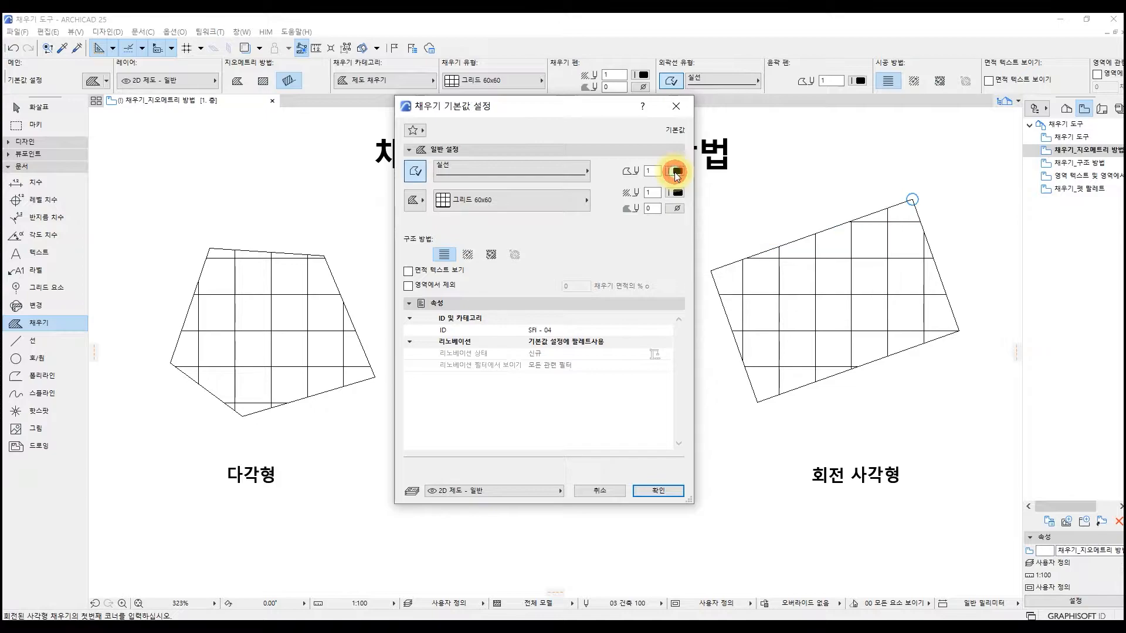
# Step: Examine the available fill categories and the list of drafting fill types, and close the default settings without changes
pyautogui.click(424, 204)
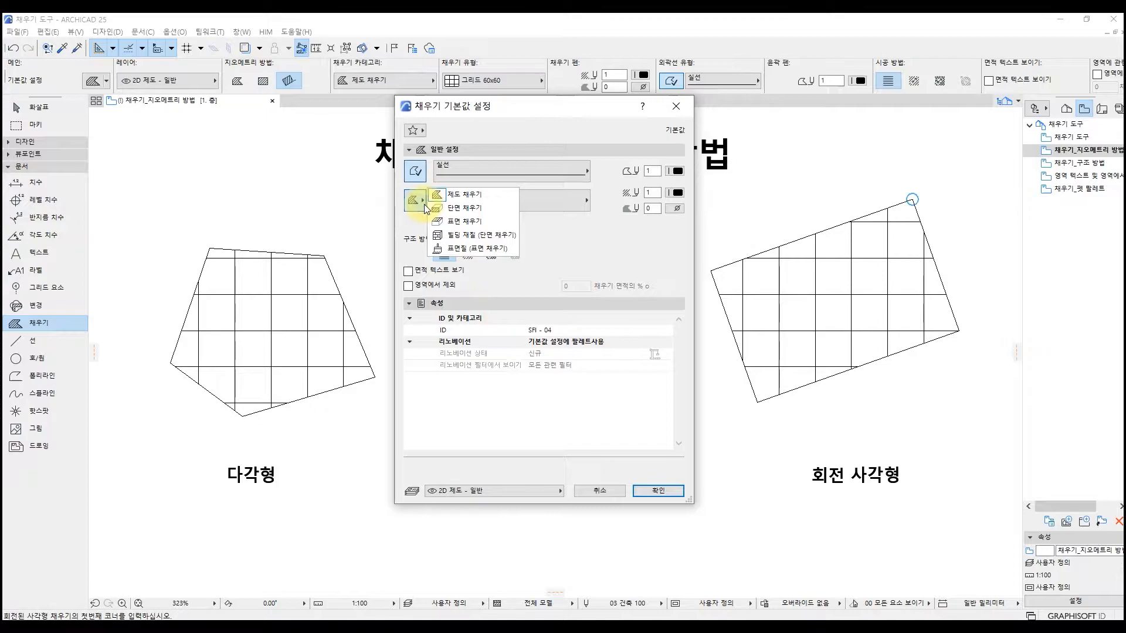
pyautogui.click(514, 190)
pyautogui.click(575, 203)
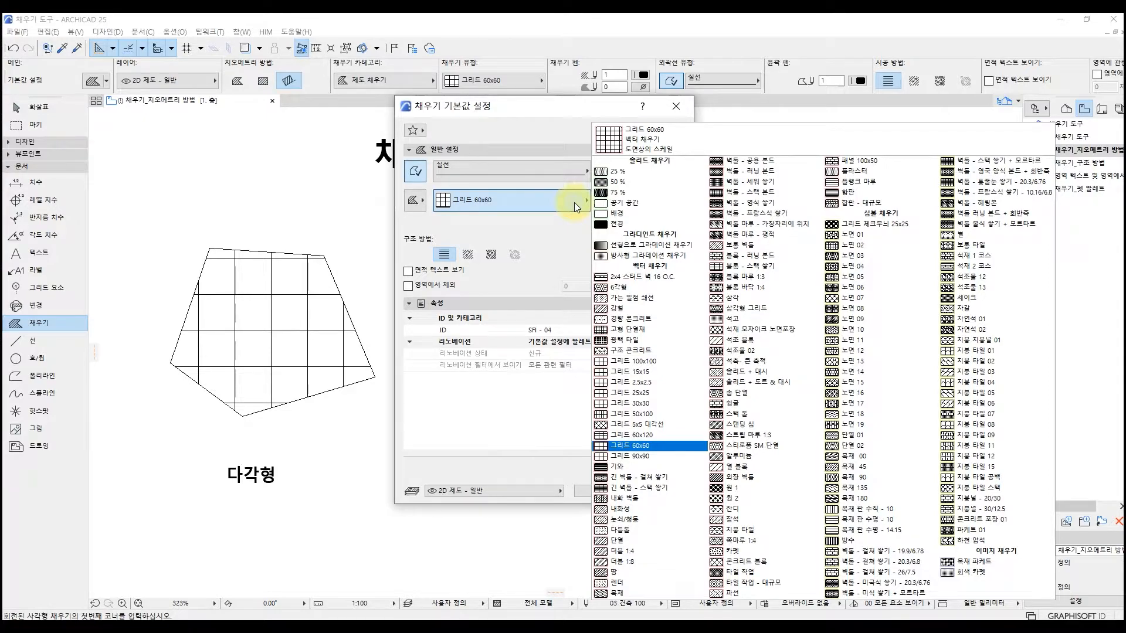
pyautogui.click(564, 226)
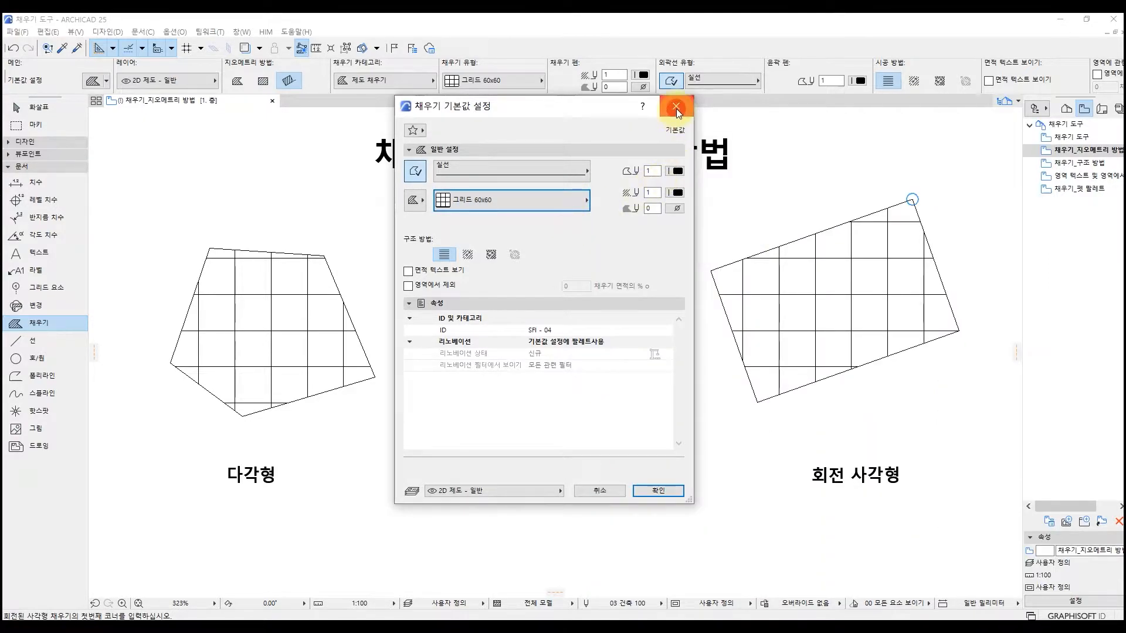
pyautogui.click(676, 107)
# Step: Select the four small circles below the 다각형 label and copy them
pyautogui.moveTo(297, 500)
pyautogui.mouseDown(button='middle')
pyautogui.moveTo(387, 339)
pyautogui.moveTo(455, 254)
pyautogui.moveTo(480, 249)
pyautogui.mouseUp(button='middle')
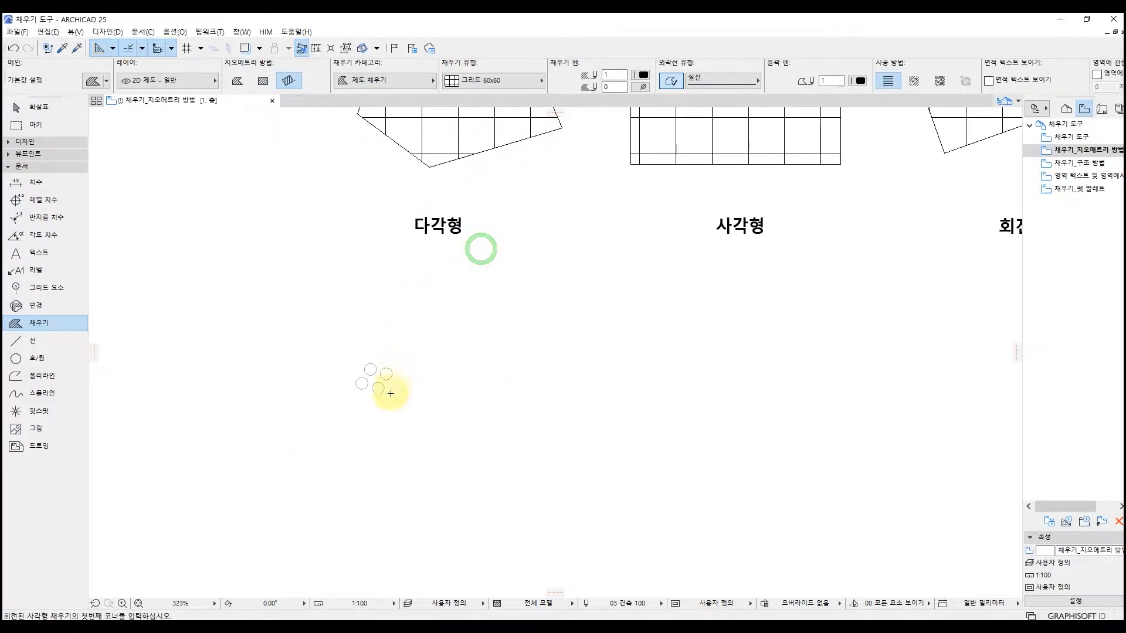
pyautogui.click(68, 110)
pyautogui.moveTo(434, 406); pyautogui.dragTo(339, 335)
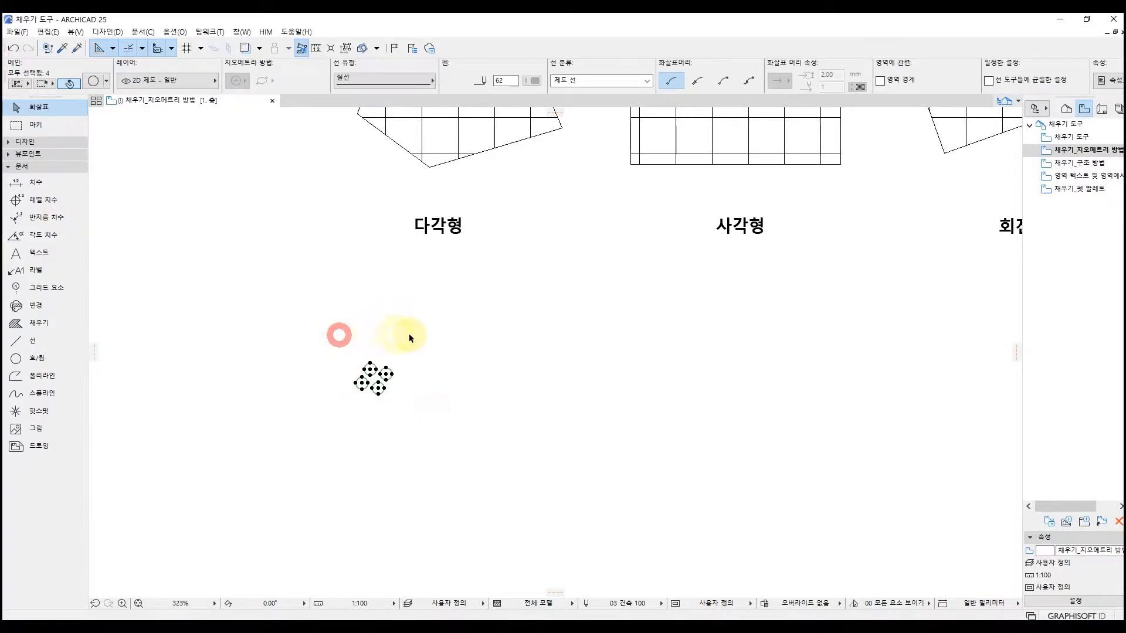
pyautogui.rightClick(444, 304)
pyautogui.click(515, 358)
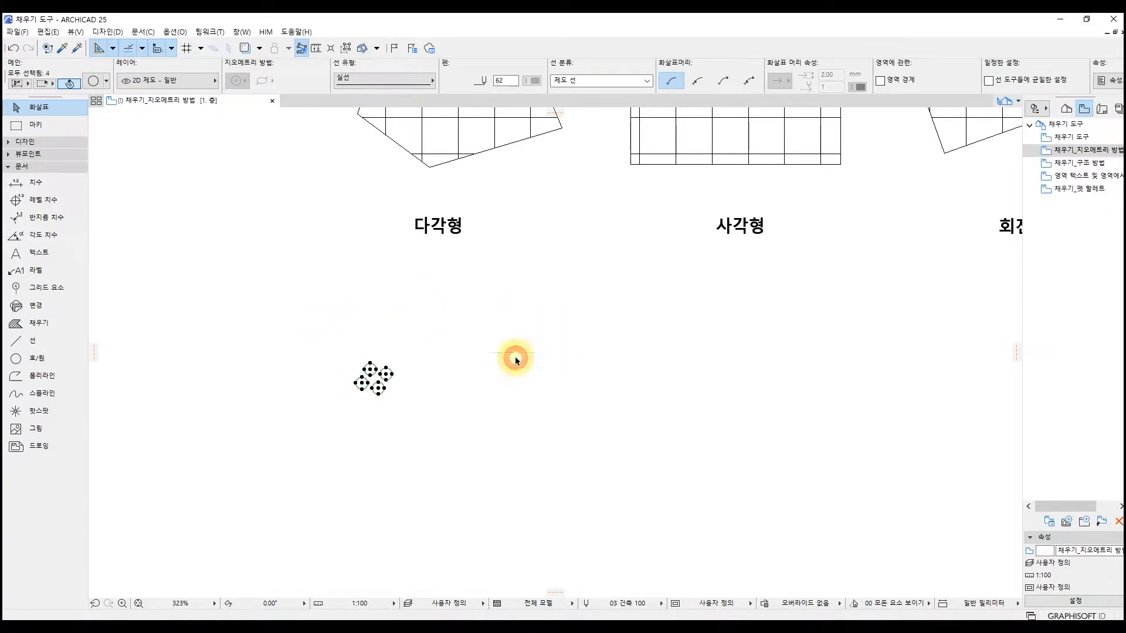
# Step: Create a new symbol fill named 심볼 채우기 in the fill attributes
pyautogui.click(179, 33)
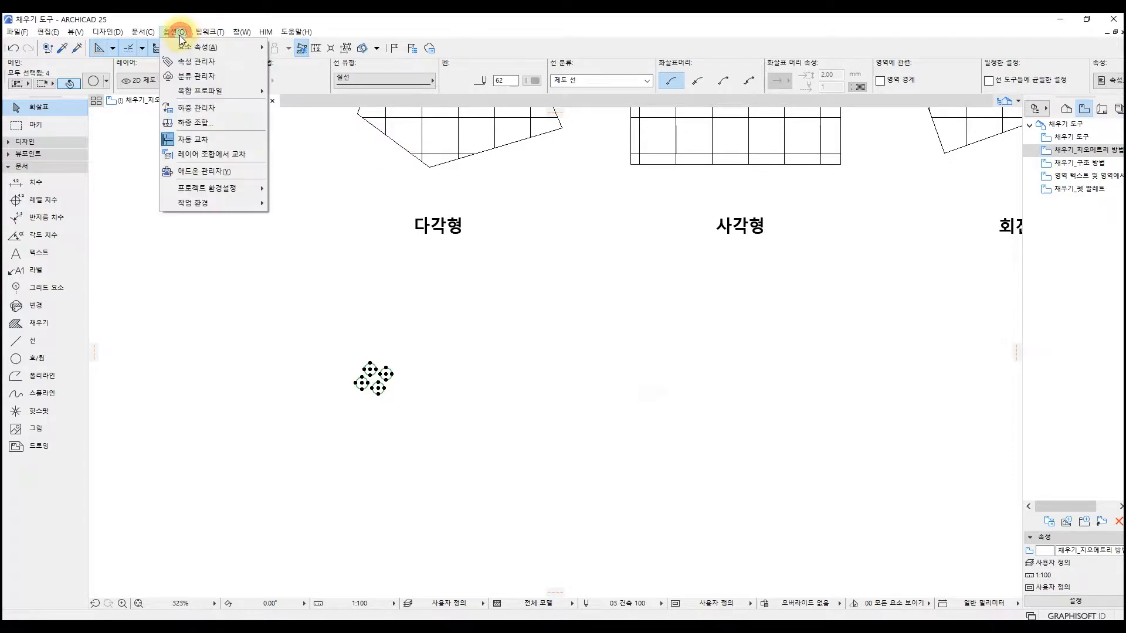
pyautogui.moveTo(229, 46)
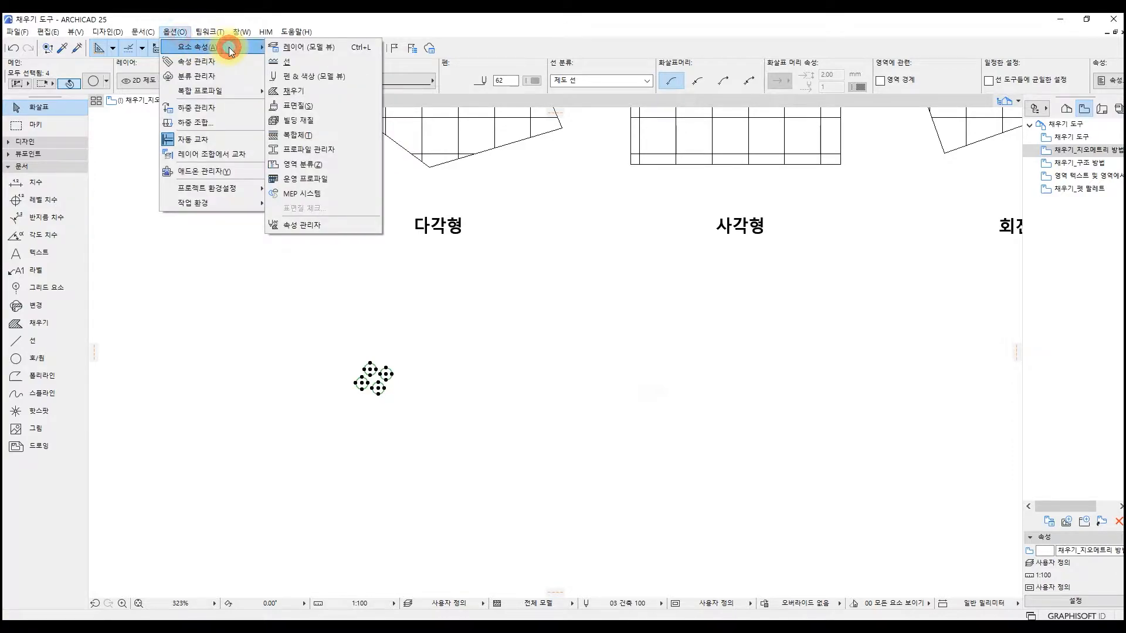
pyautogui.click(336, 92)
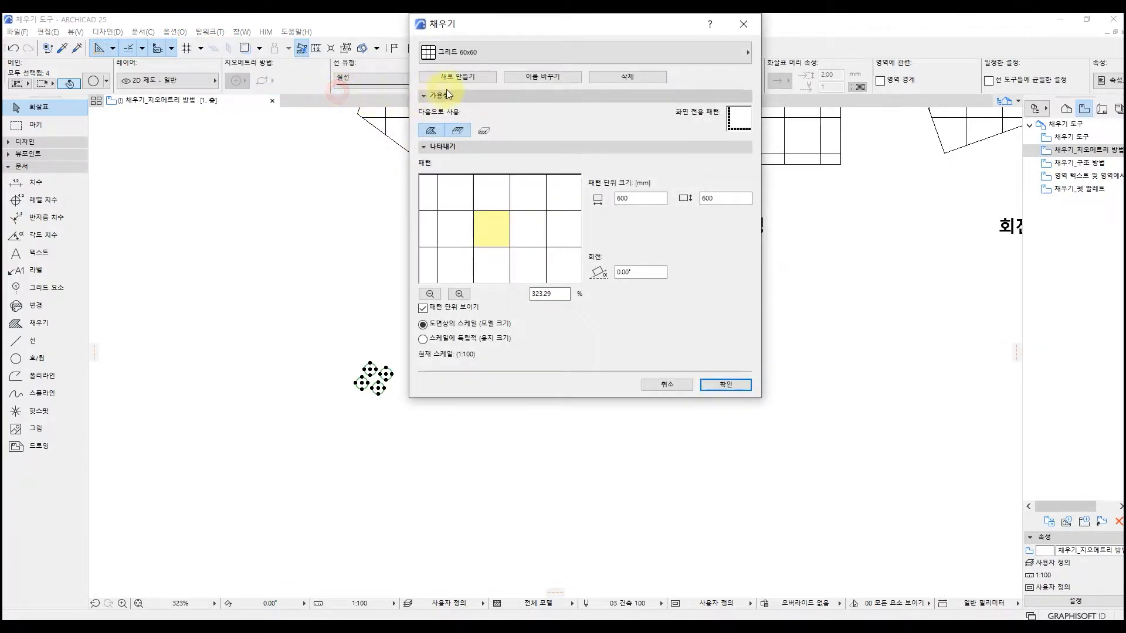
pyautogui.click(459, 77)
pyautogui.click(474, 233)
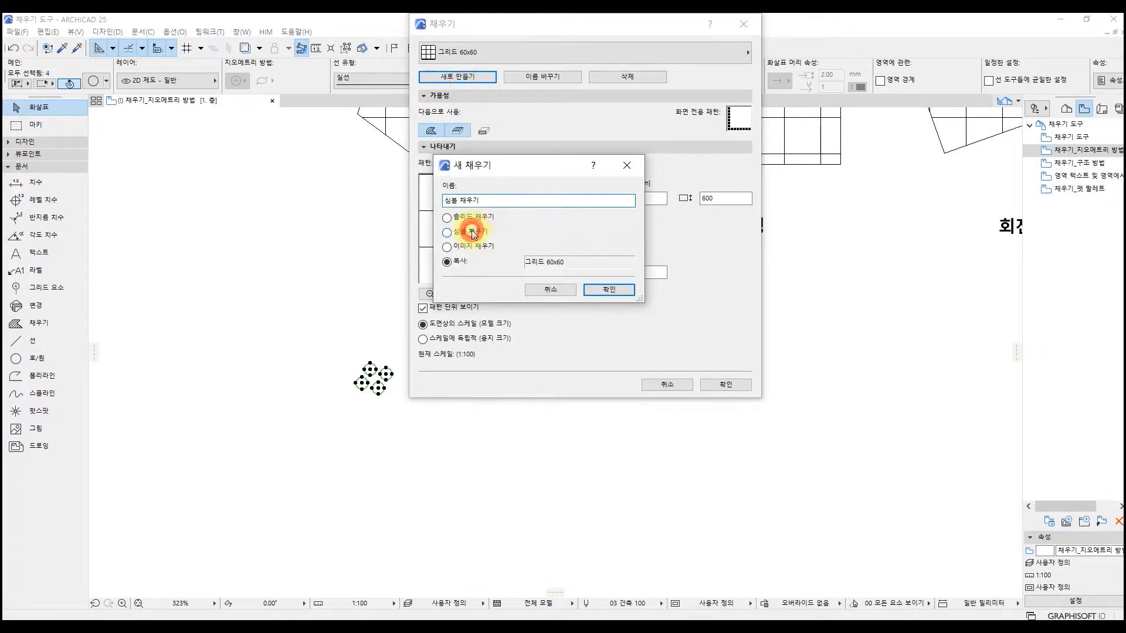
pyautogui.click(596, 287)
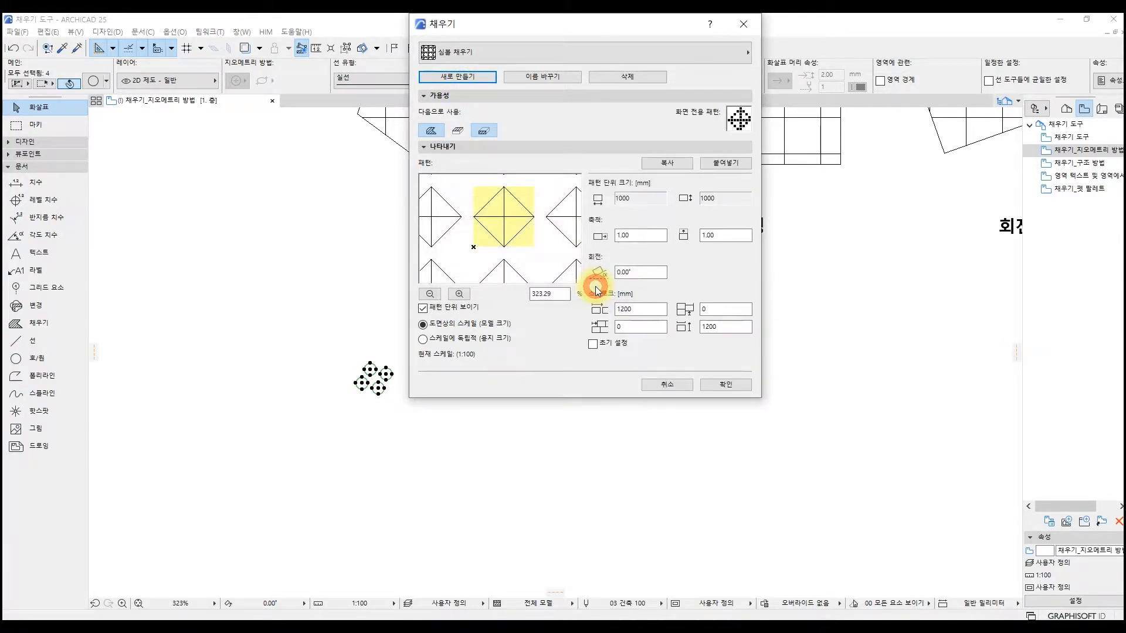
# Step: Paste the copied circles as the symbol fill's pattern, and close the fill attributes without saving
pyautogui.click(745, 163)
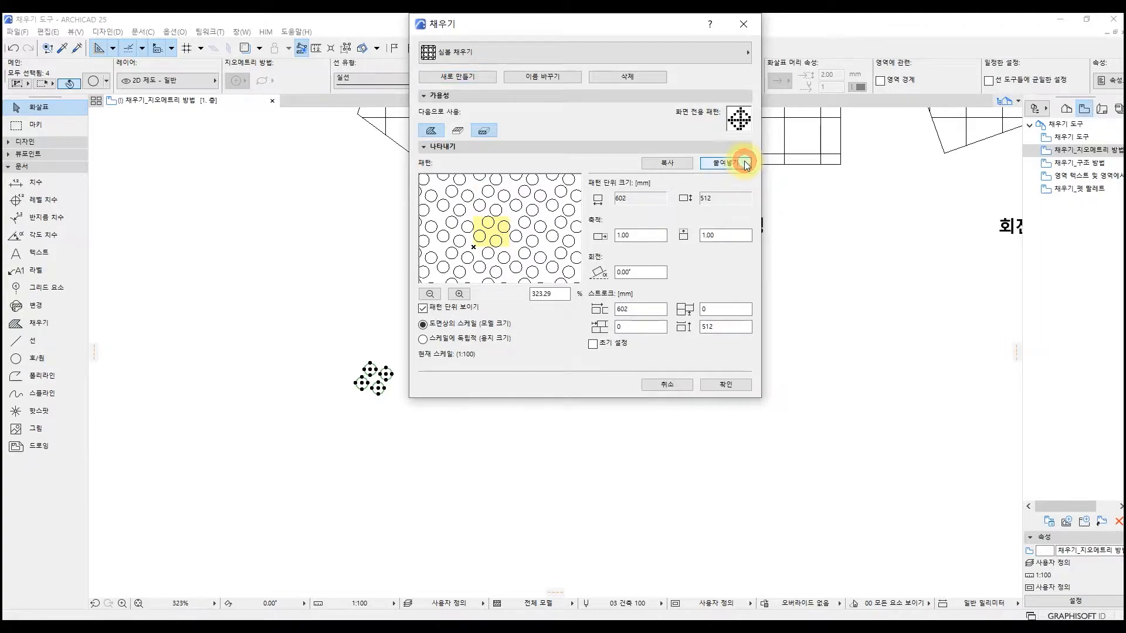
pyautogui.click(743, 24)
pyautogui.click(625, 317)
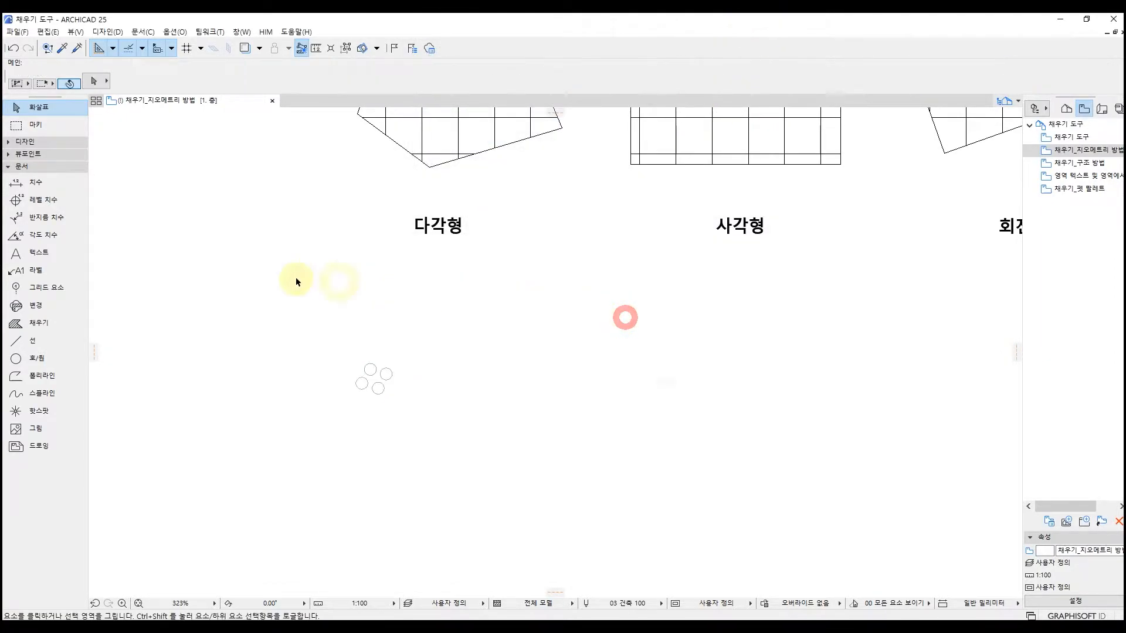
# Step: Reopen the Fill tool's default settings and review the list of available drafting fill types
pyautogui.click(69, 323)
pyautogui.hotkey('ctrl', 't')
pyautogui.click(455, 203)
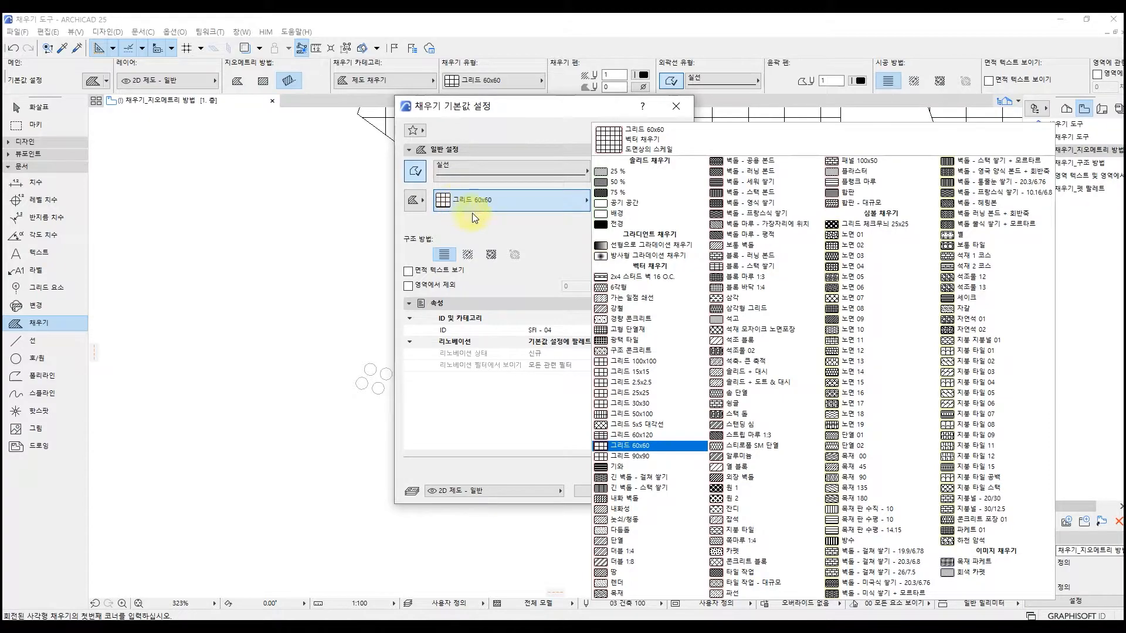
pyautogui.click(532, 230)
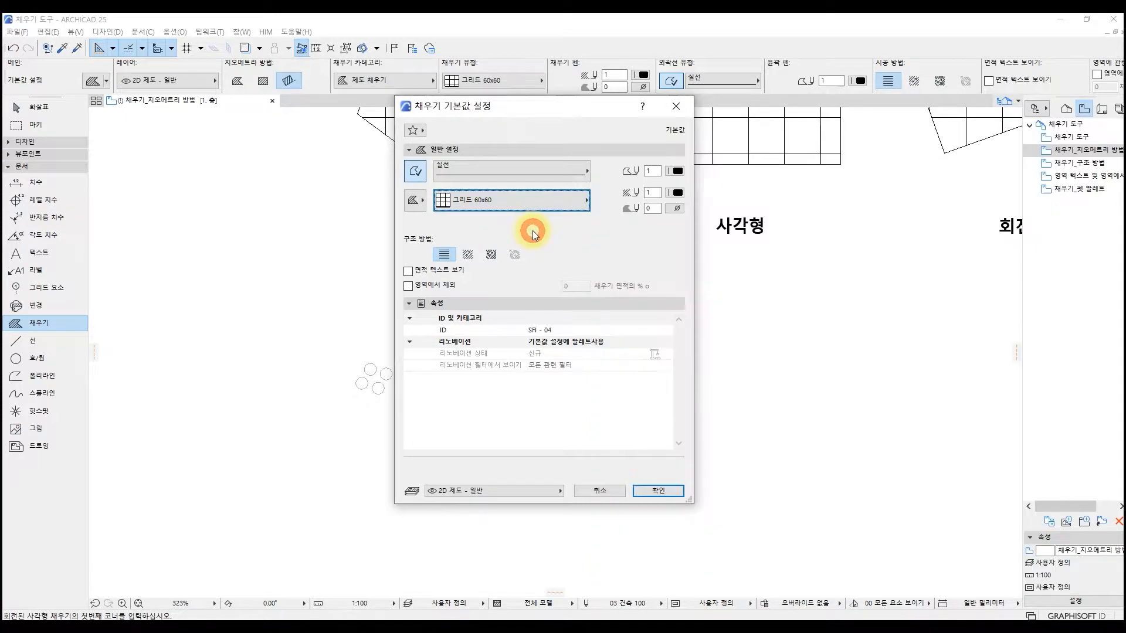
# Step: Set the default fill category to 빌딩 재질 (단면 채우기) and review the building material list, keeping 벽돌
pyautogui.click(418, 202)
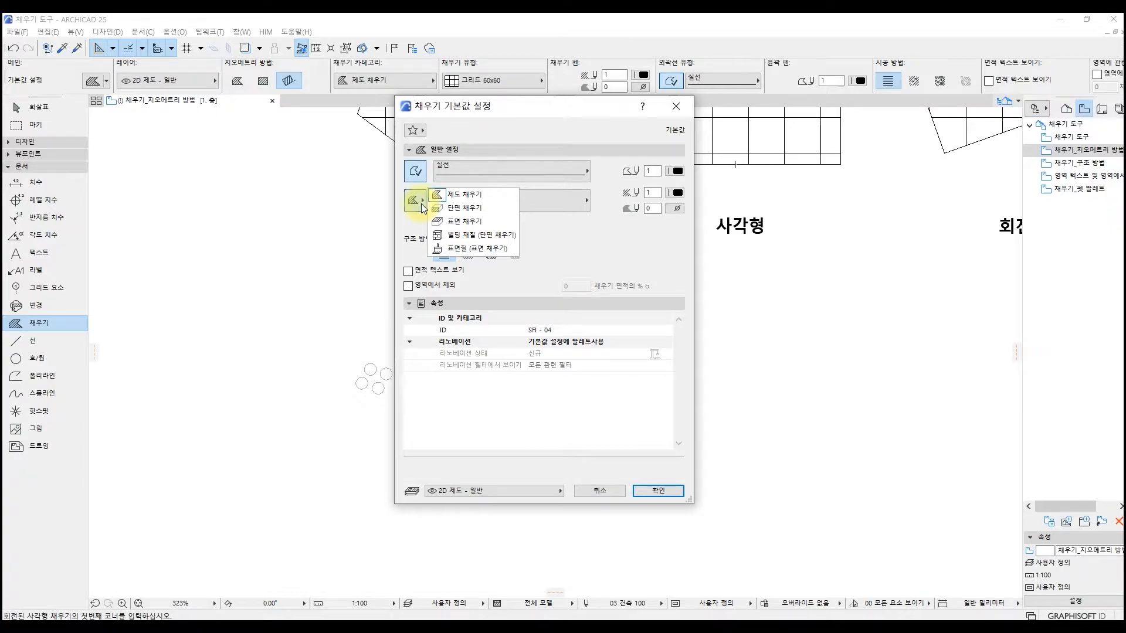
pyautogui.click(466, 236)
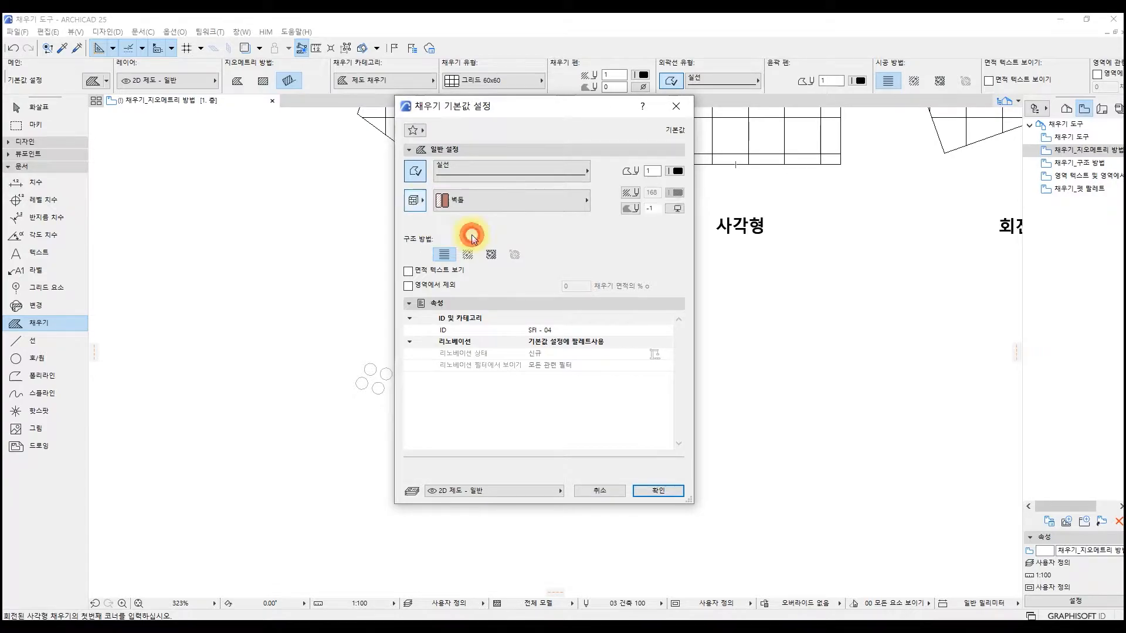
pyautogui.click(532, 206)
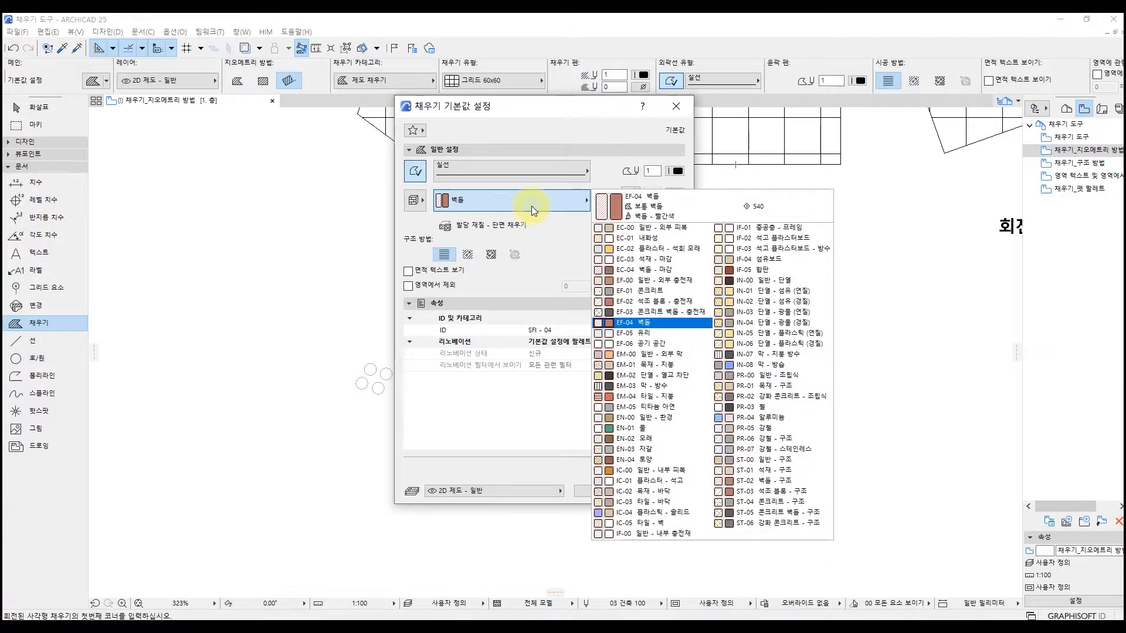
pyautogui.click(531, 206)
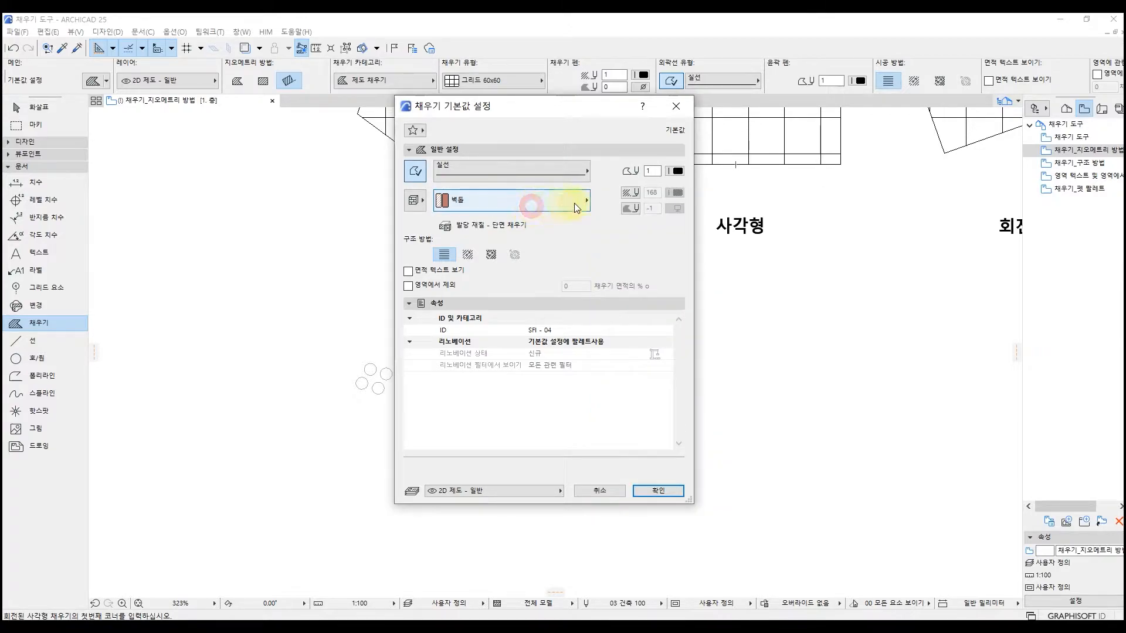
# Step: Close the Fill default settings and start a new profile in the Profile Manager, moving its palette clear of the drawing area
pyautogui.click(677, 106)
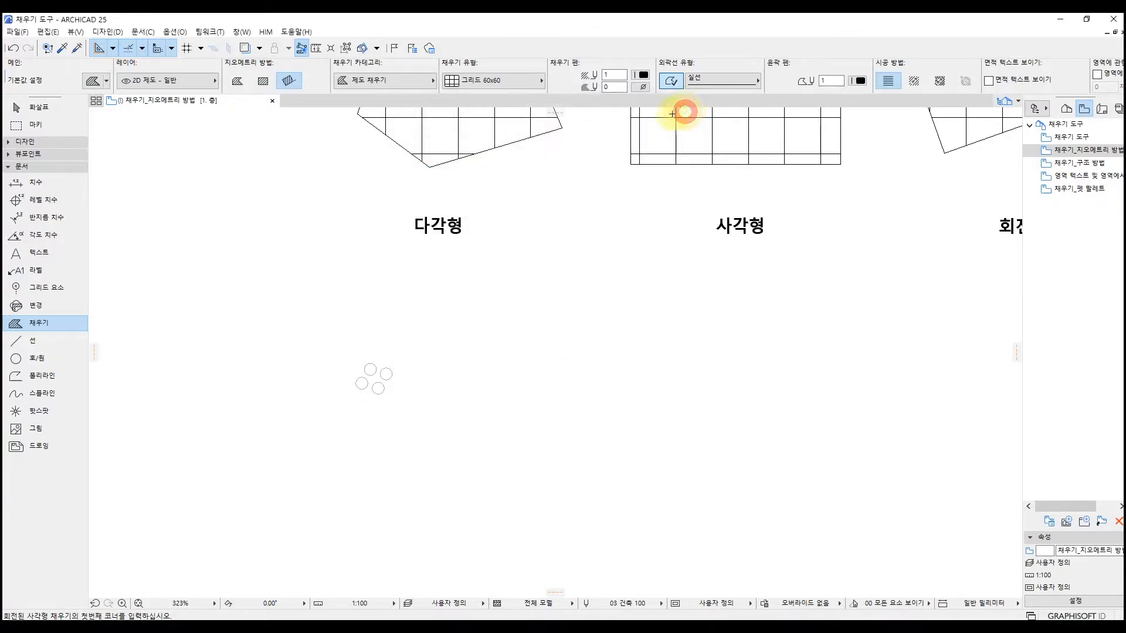
pyautogui.click(174, 31)
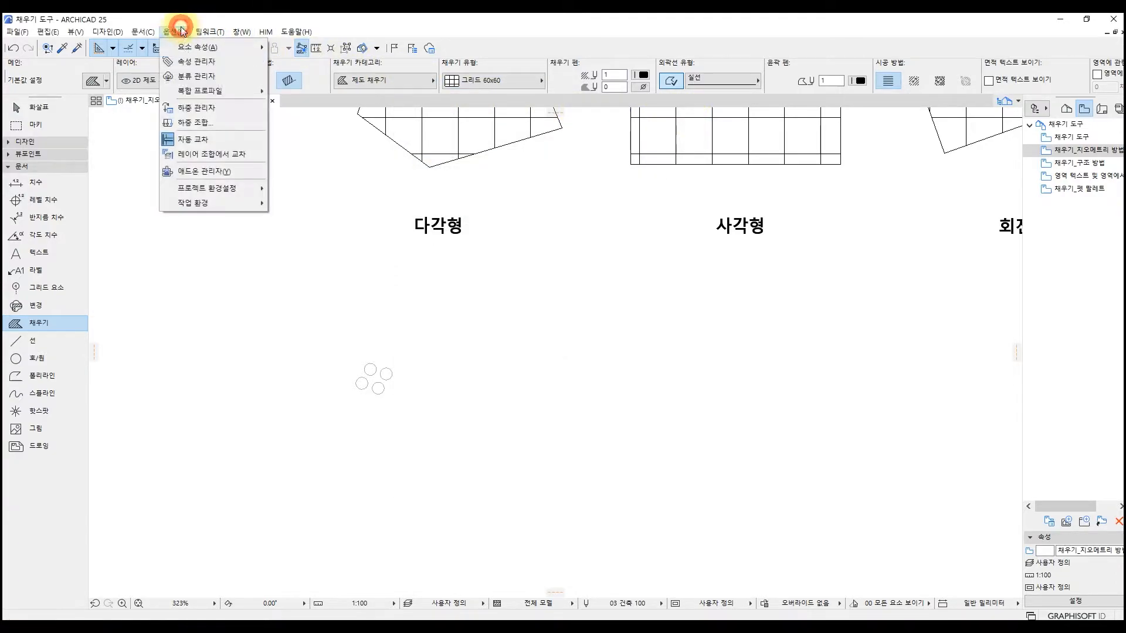
pyautogui.click(228, 48)
pyautogui.click(334, 147)
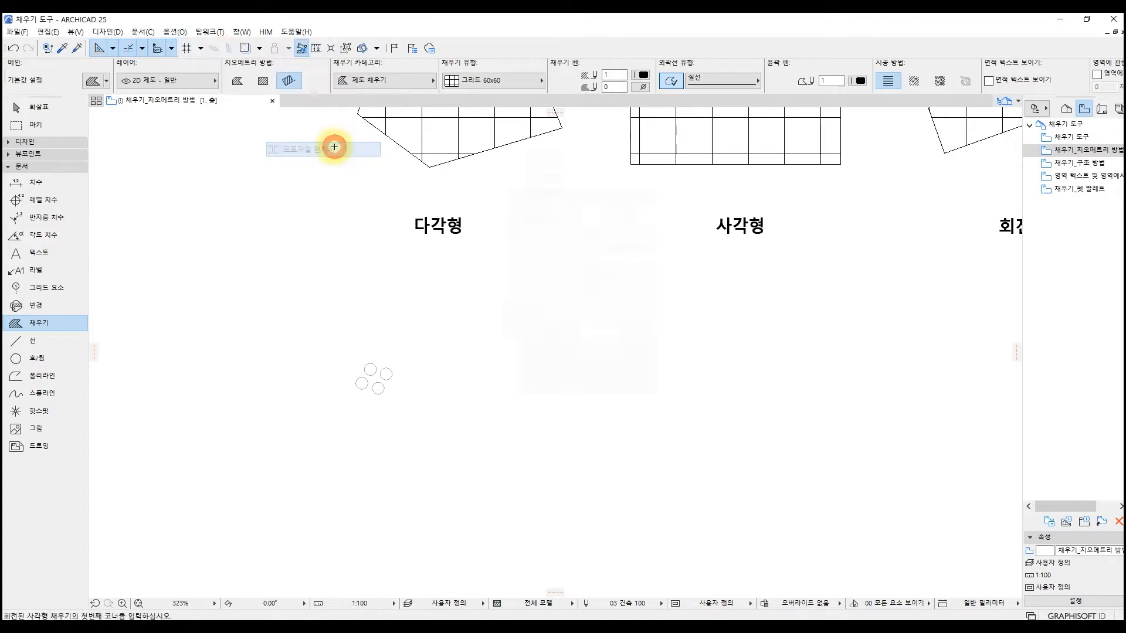
pyautogui.click(596, 232)
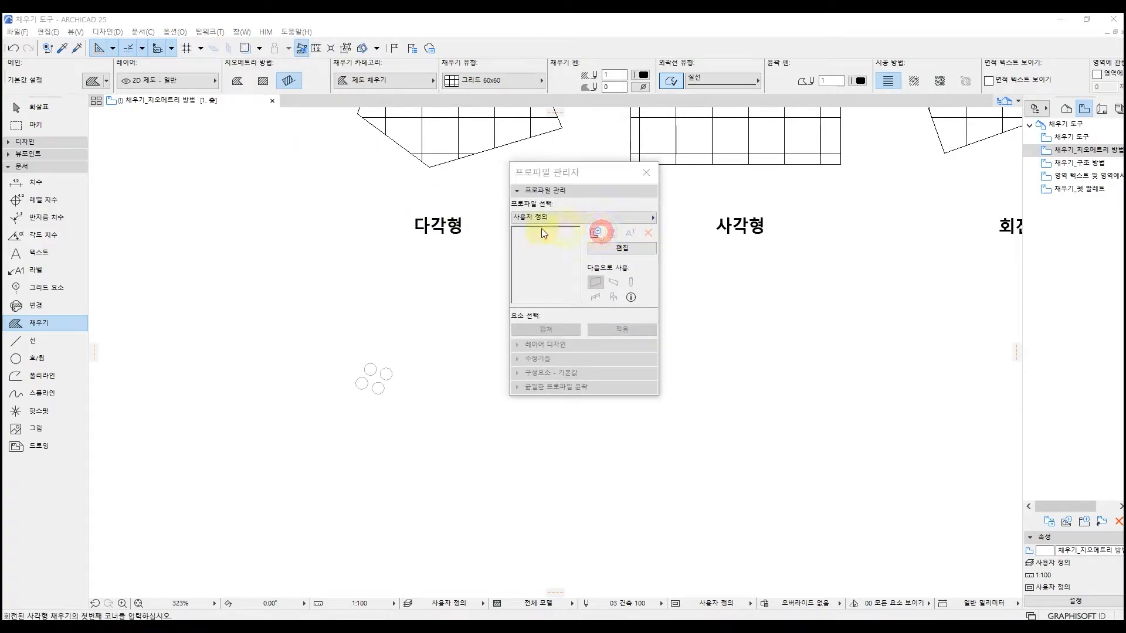
pyautogui.press('Return')
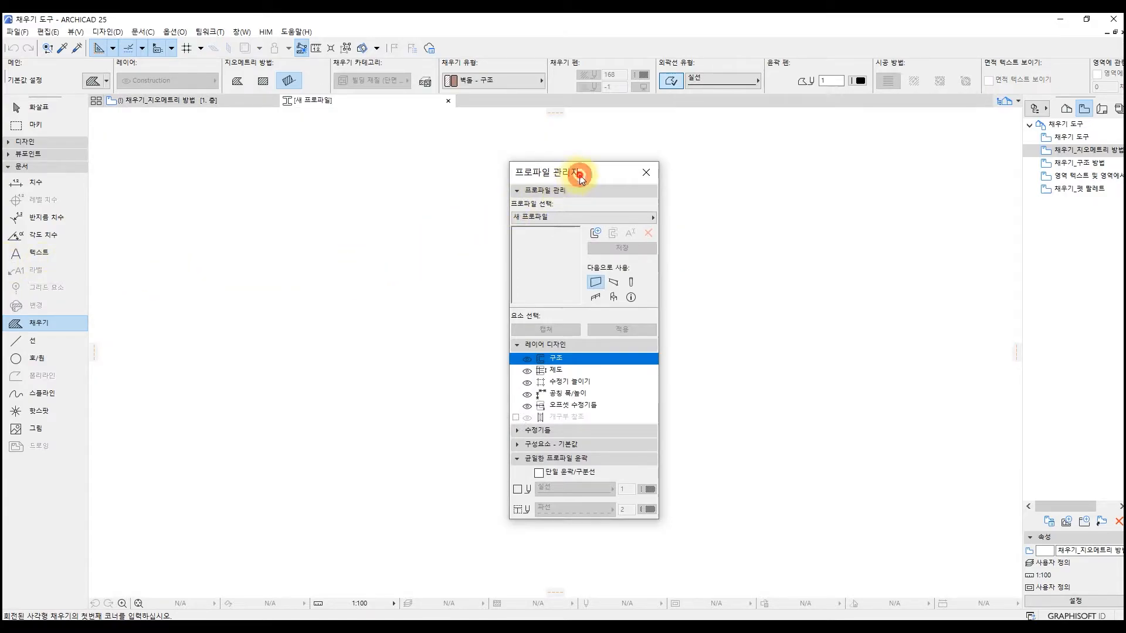
pyautogui.moveTo(579, 178); pyautogui.dragTo(858, 184)
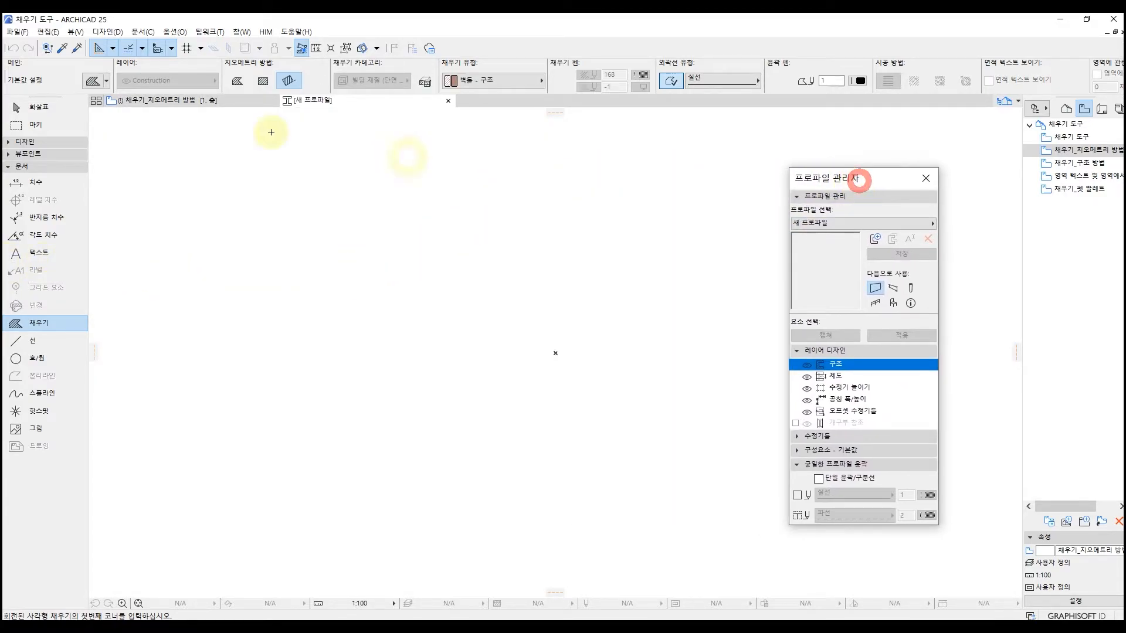
# Step: Check the Fill tool's default category setting in the profile editor, and close the settings and the Profile Manager
pyautogui.click(90, 80)
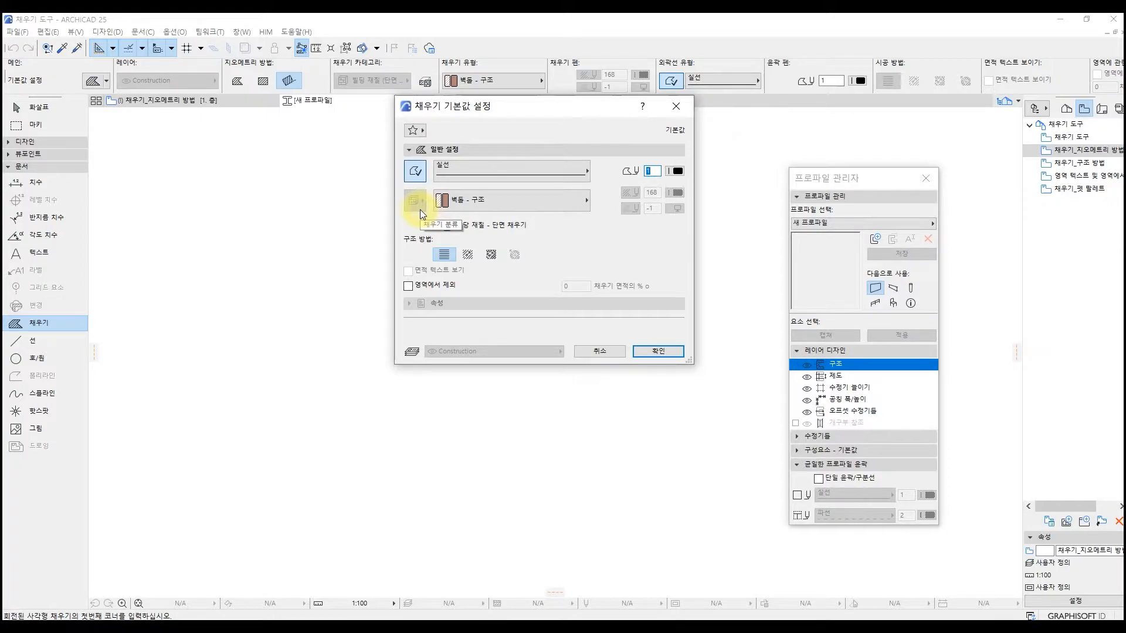
pyautogui.click(676, 105)
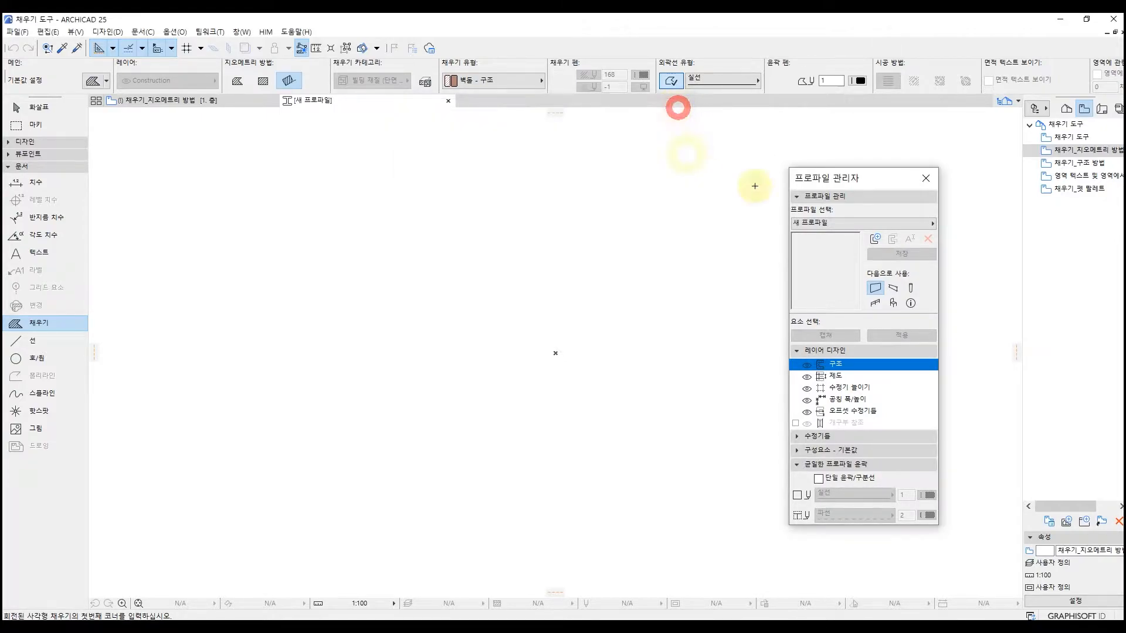
pyautogui.click(923, 177)
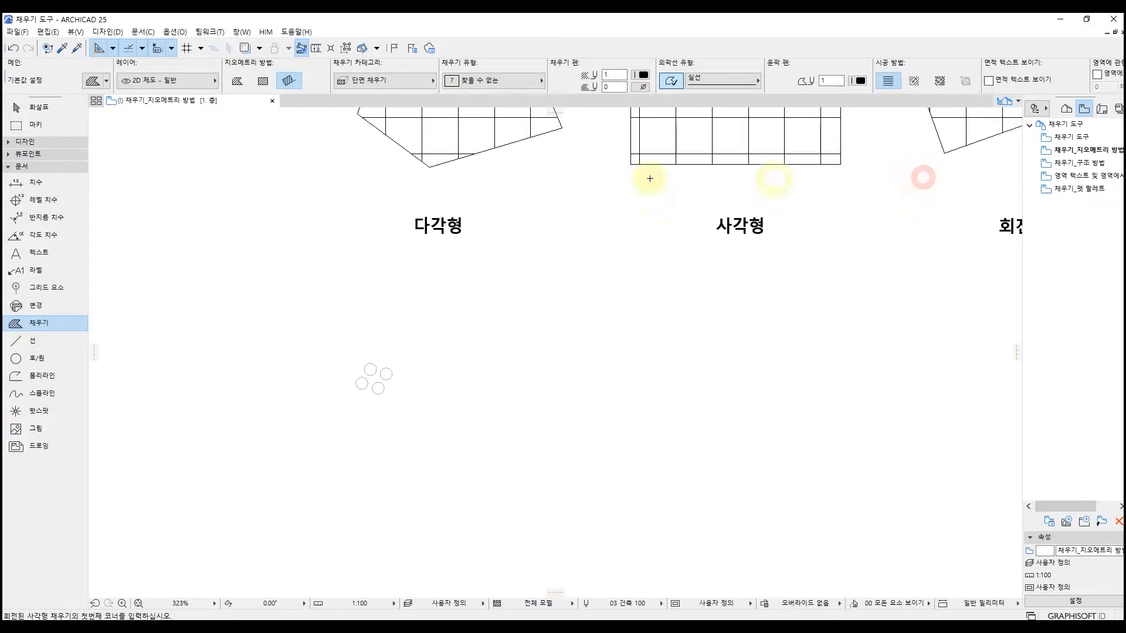
# Step: Set the default fill category to 표면질 (표면 채우기), review the surface list, and choose the 텍스처 채우기 display
pyautogui.click(94, 81)
pyautogui.click(424, 202)
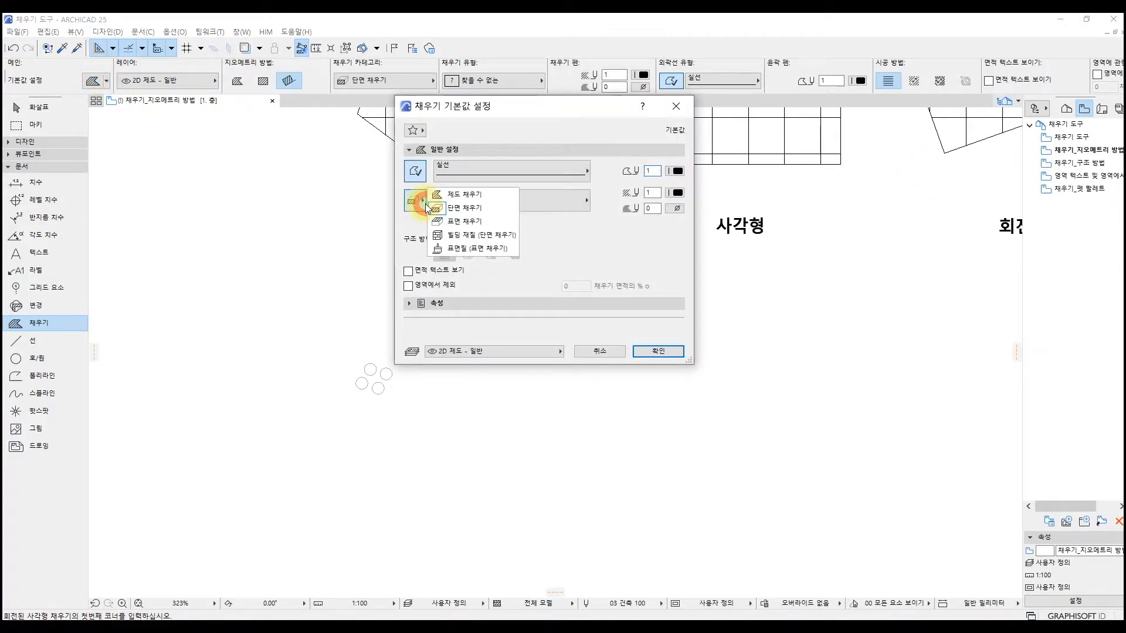
pyautogui.click(490, 248)
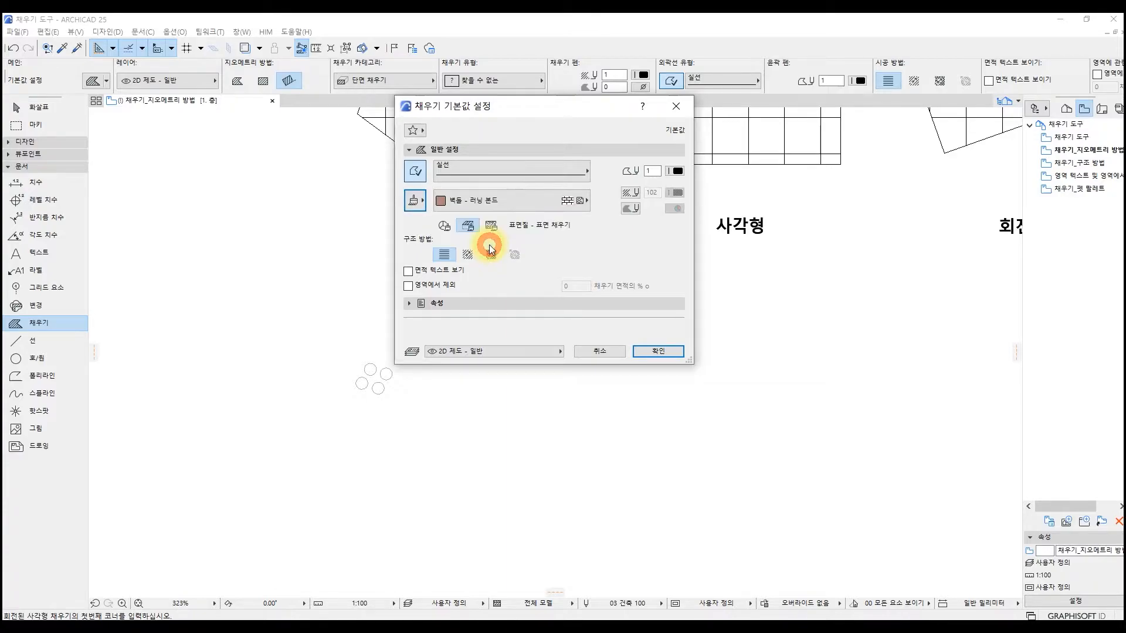
pyautogui.click(550, 210)
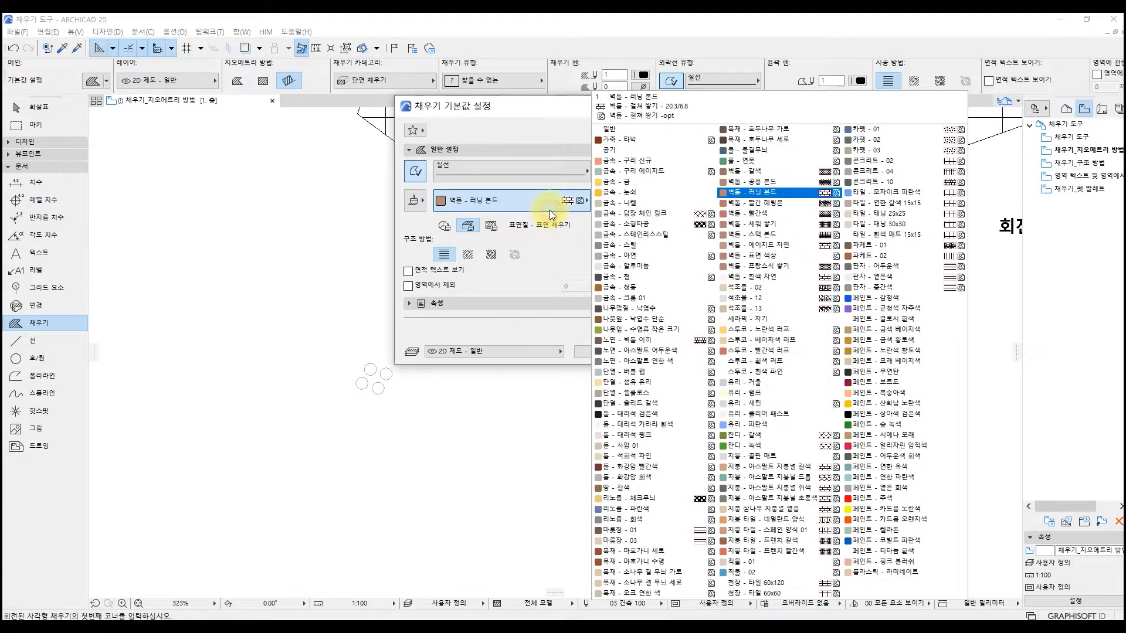
pyautogui.click(550, 210)
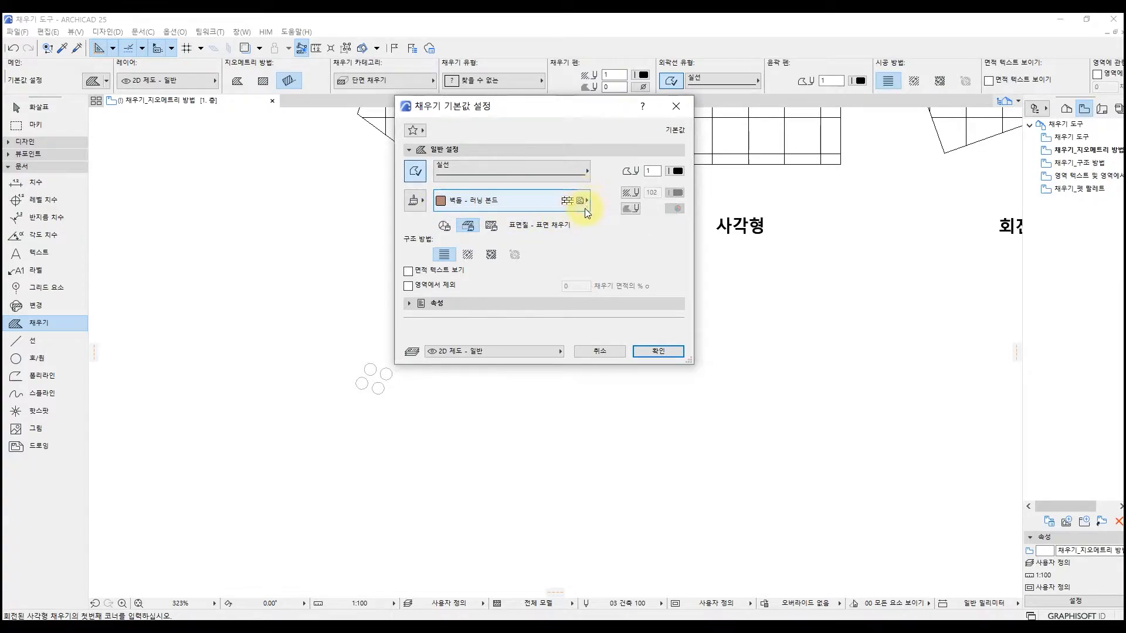
pyautogui.click(488, 229)
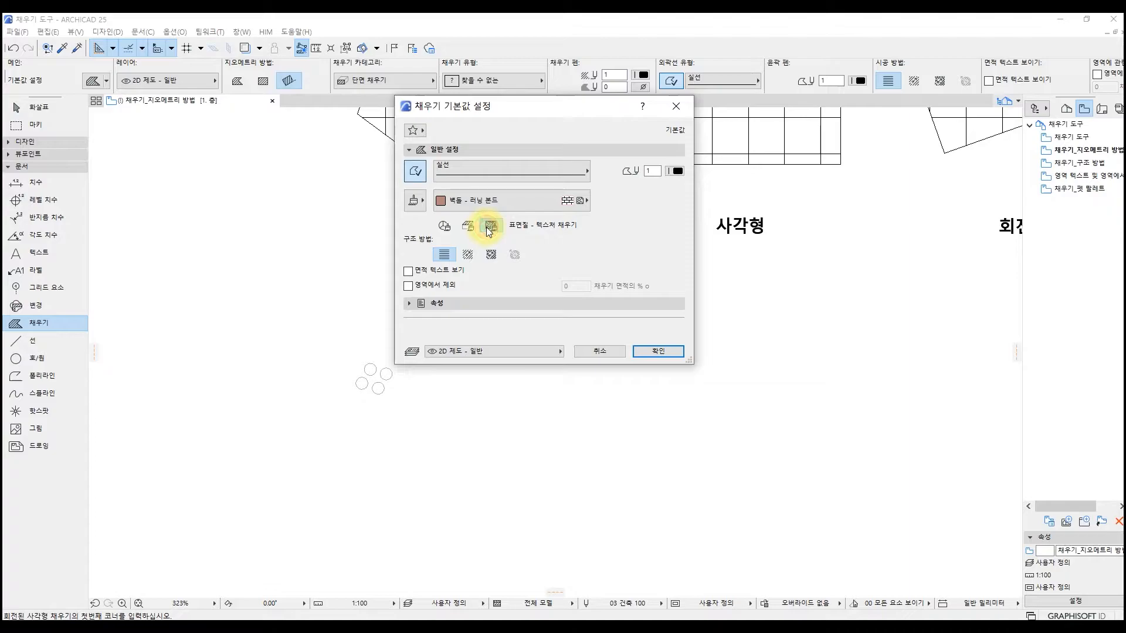
# Step: Set the default fill category to 제도 채우기 with the 그리드 90x90 fill type
pyautogui.click(417, 201)
pyautogui.click(456, 196)
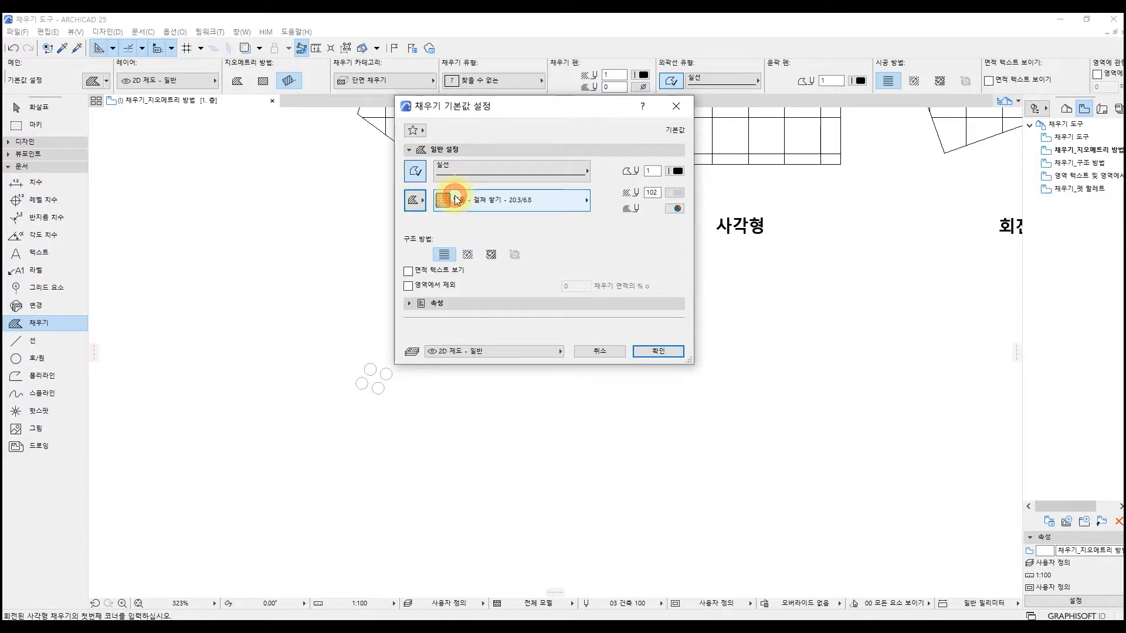
pyautogui.click(561, 208)
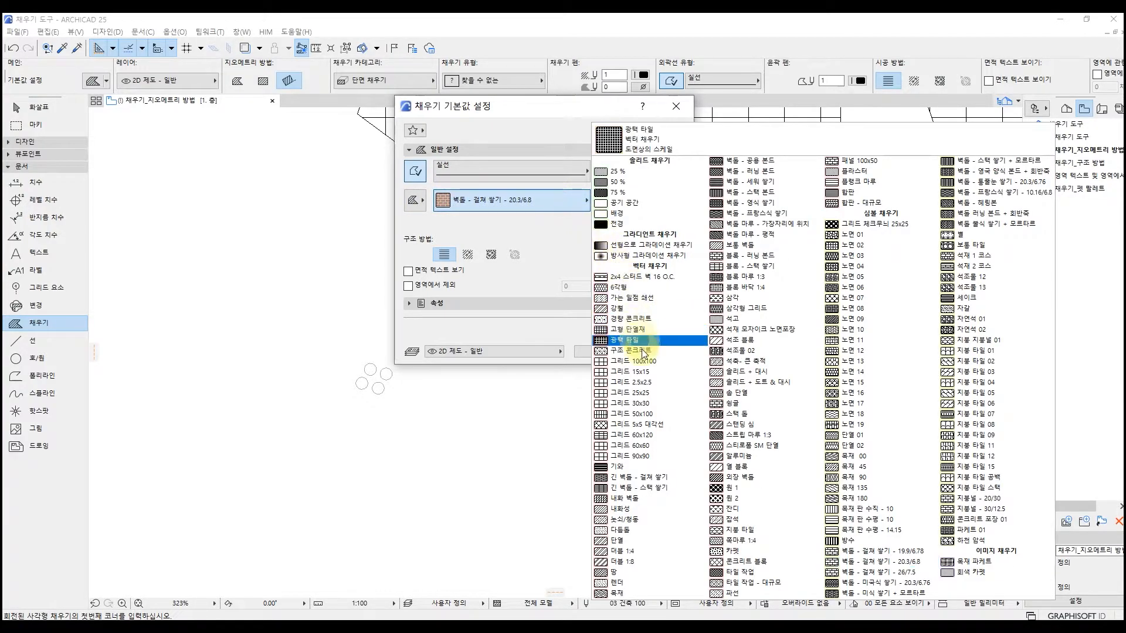
pyautogui.click(661, 455)
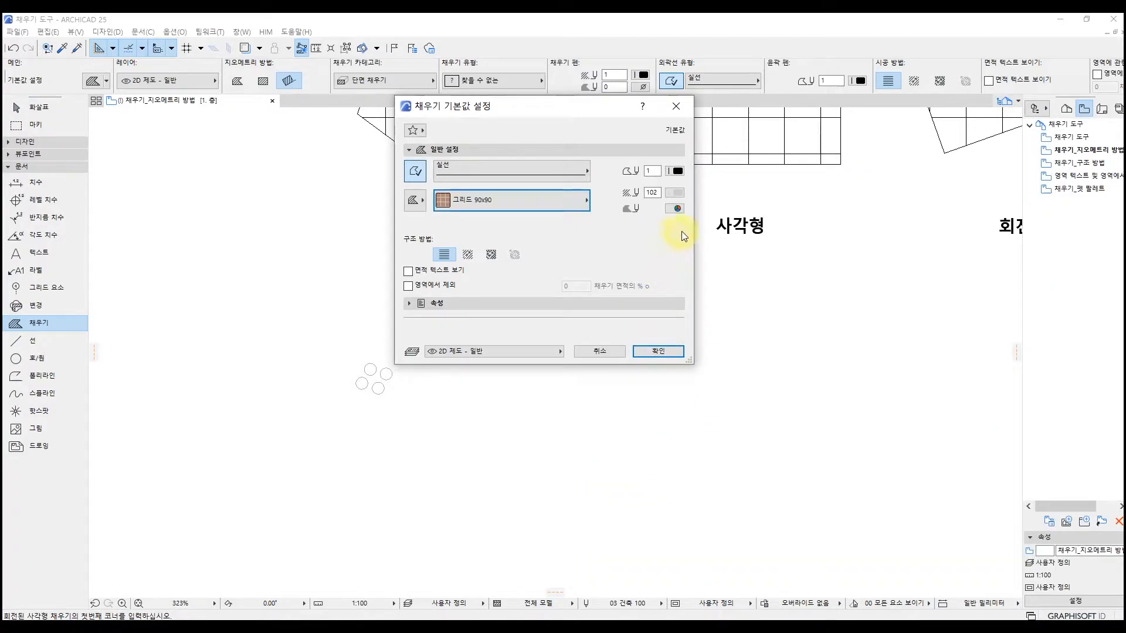
# Step: Set the default fill pen to 2 with a transparent background, and accept the Fill settings
pyautogui.click(677, 194)
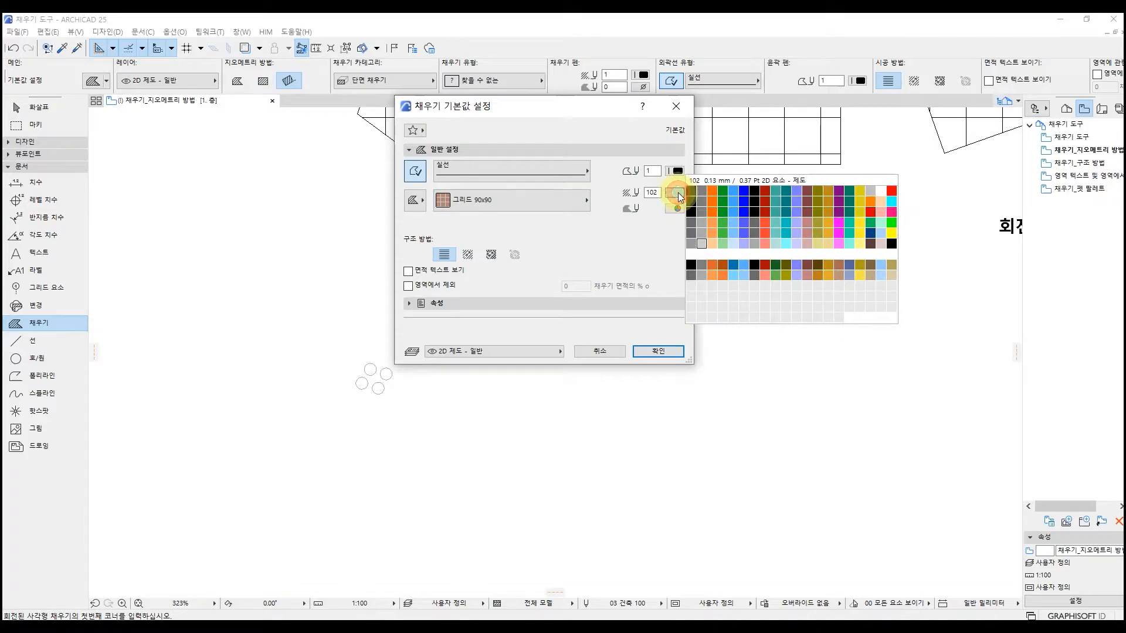
pyautogui.click(699, 187)
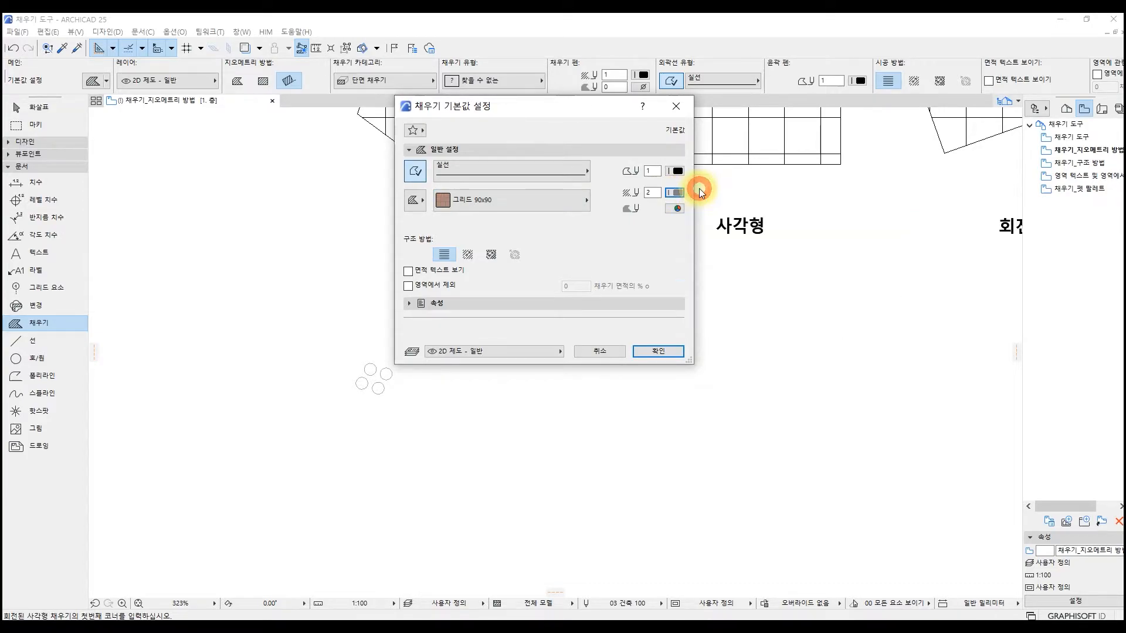
pyautogui.click(676, 210)
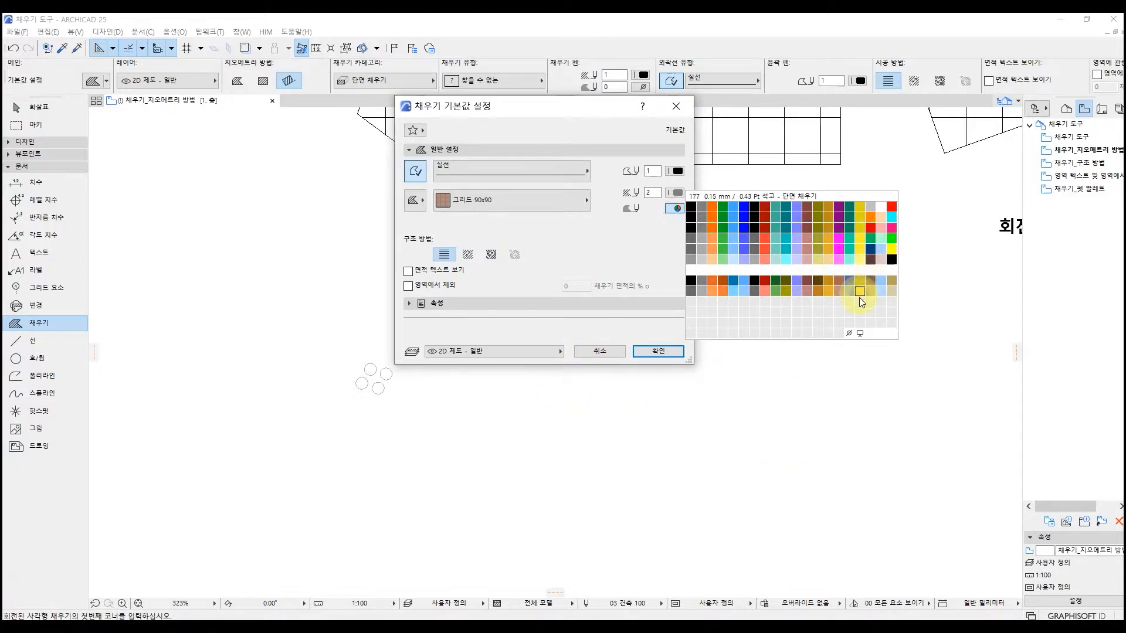
pyautogui.click(849, 333)
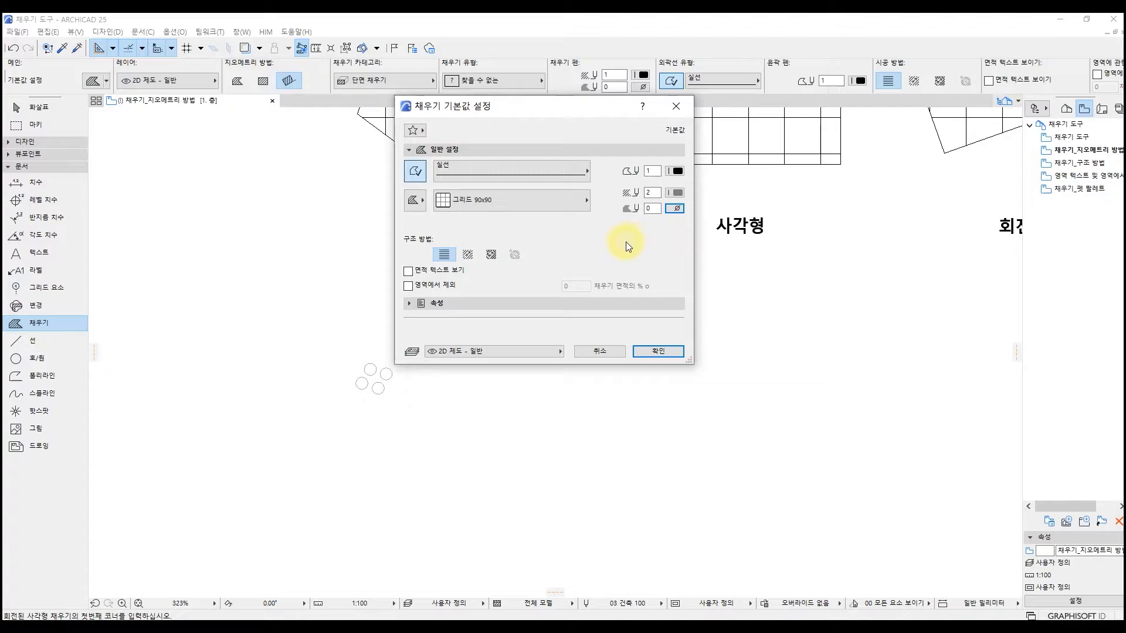
pyautogui.click(675, 208)
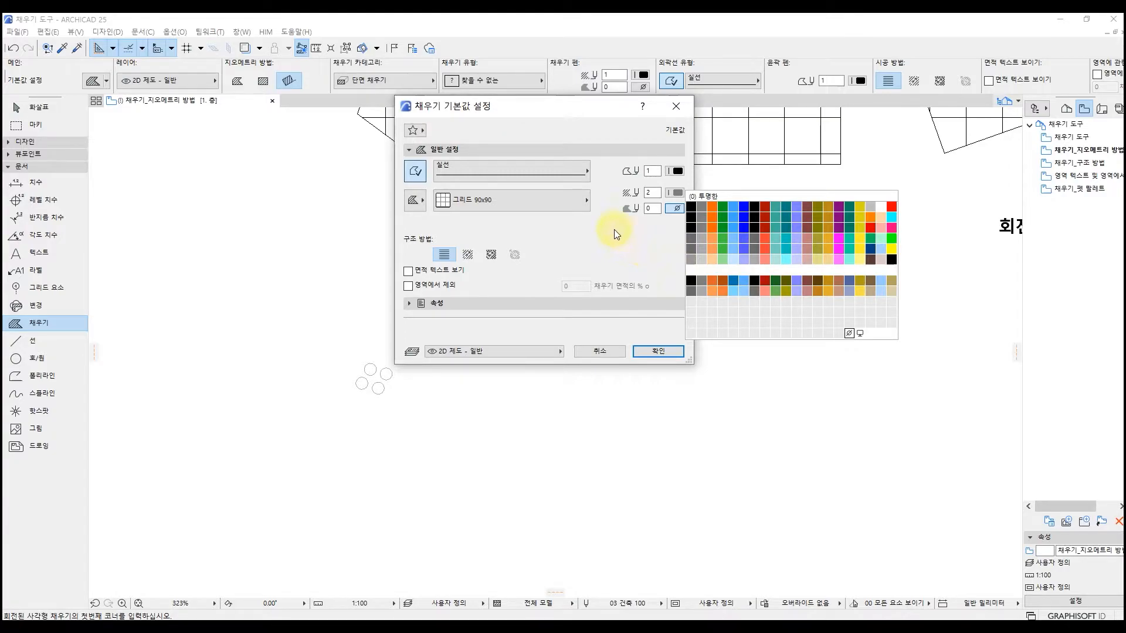
pyautogui.click(564, 242)
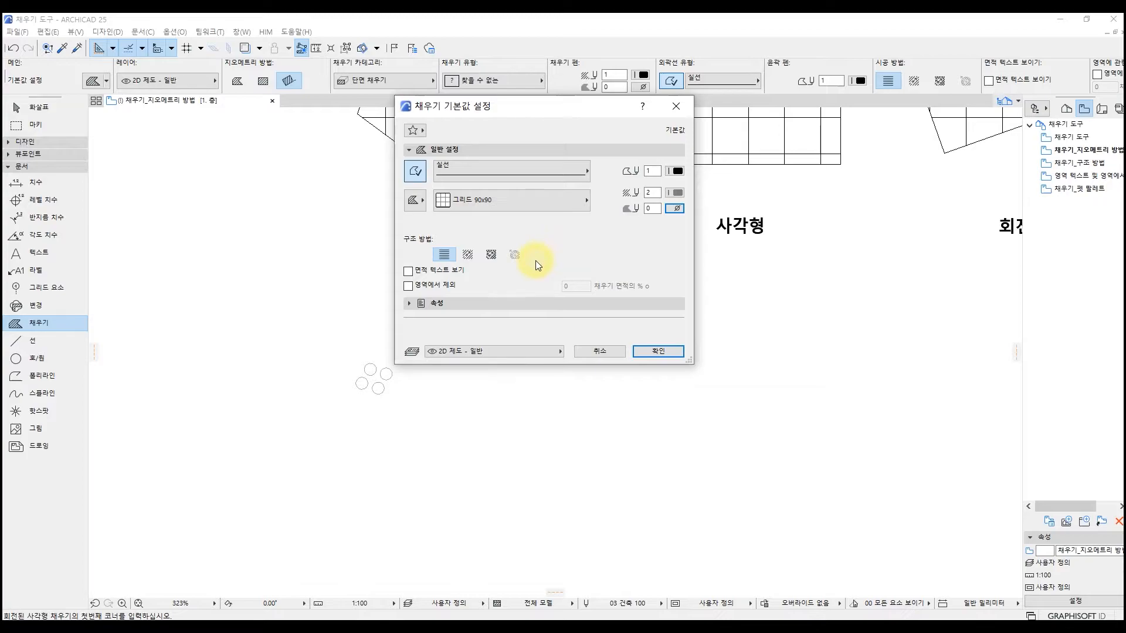
pyautogui.click(442, 257)
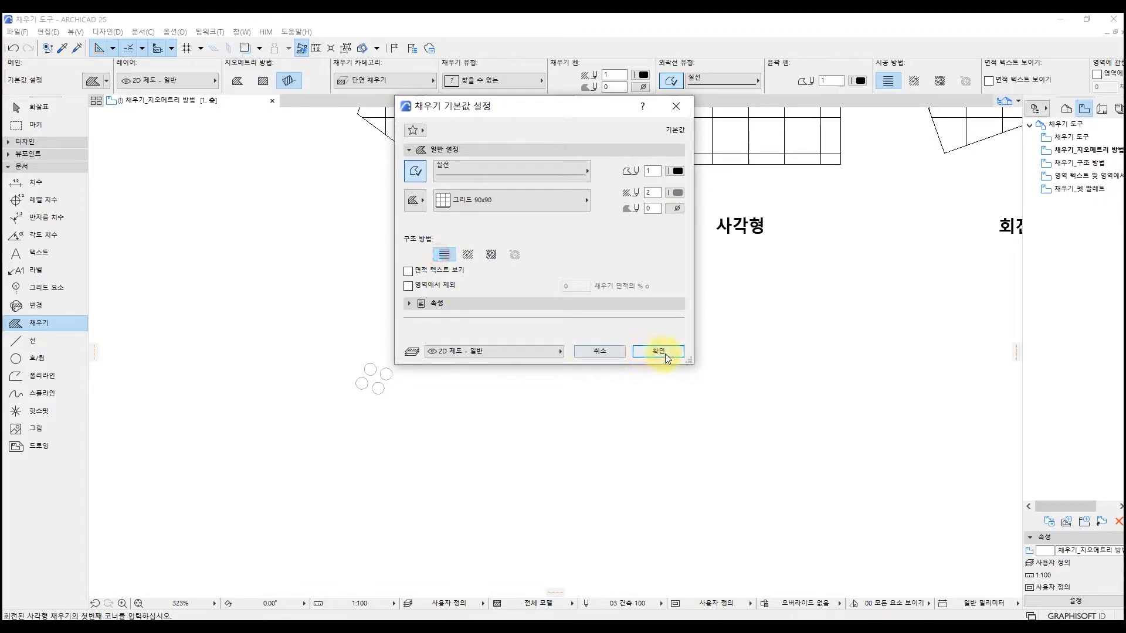
pyautogui.press('Return')
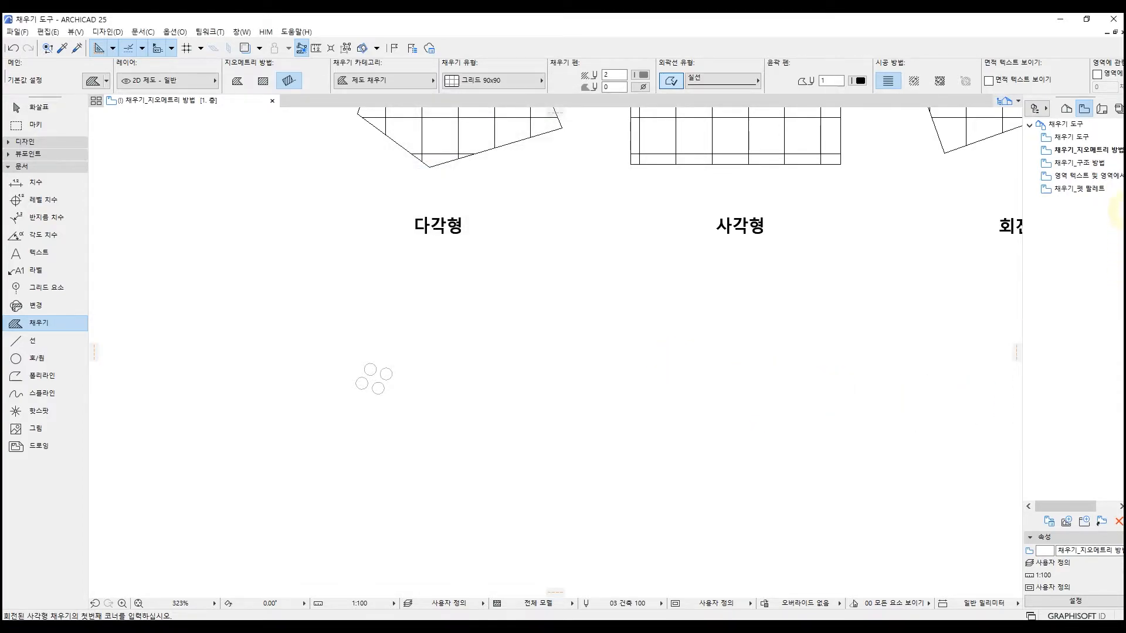
# Step: Open the 채우기_구조 방법 view and draw a rectangular fill above the 프로젝트 원점 label
pyautogui.doubleClick(1100, 167)
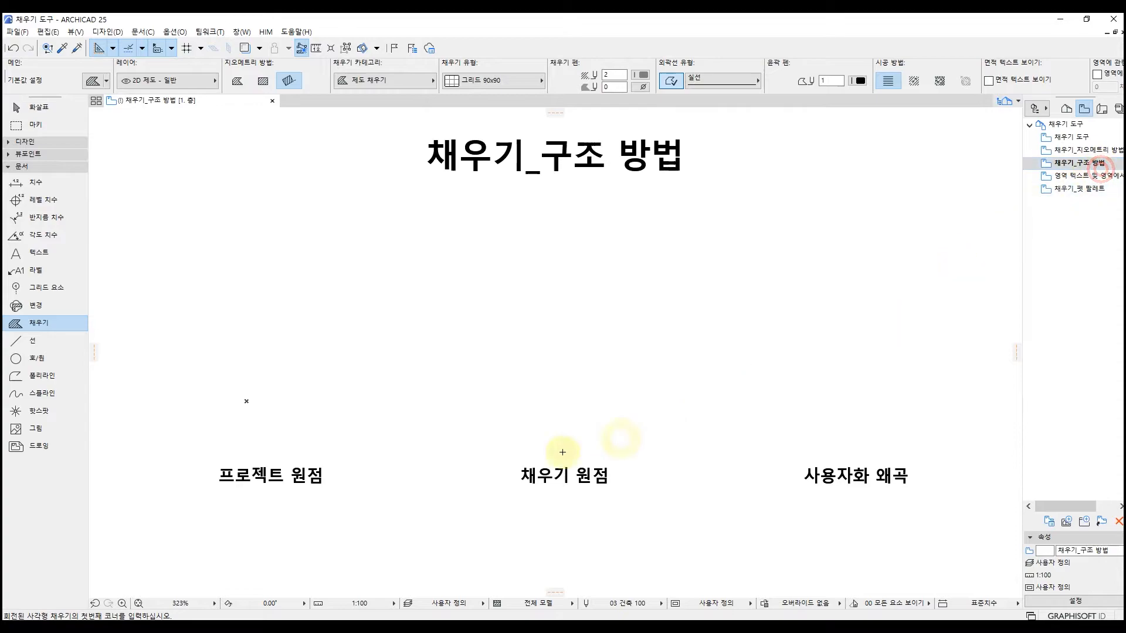
pyautogui.click(264, 82)
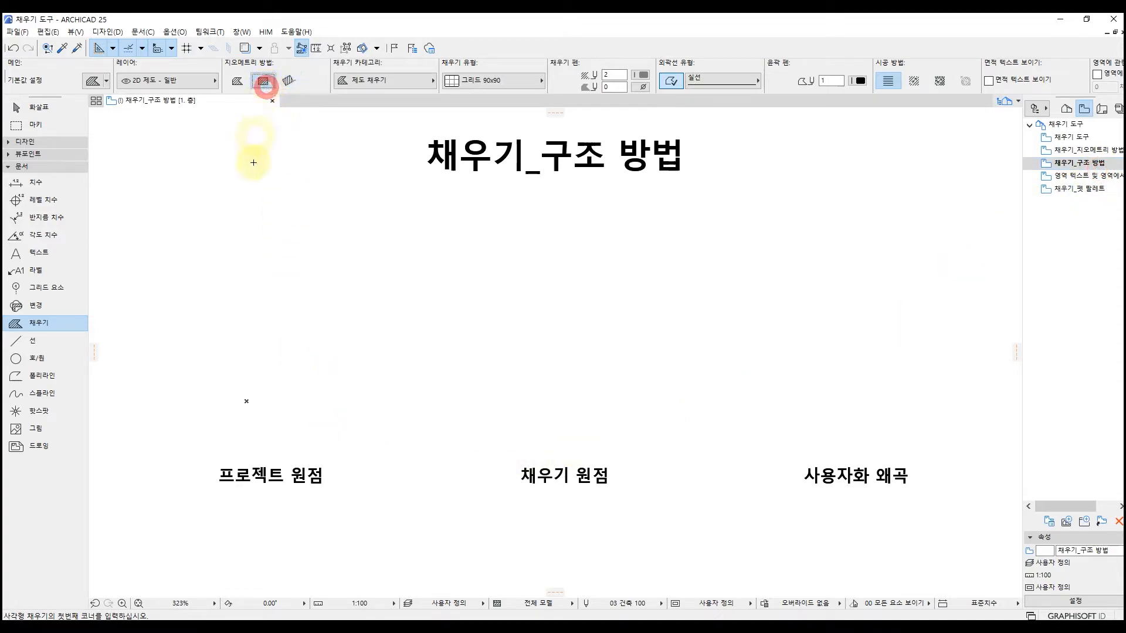
pyautogui.click(216, 243)
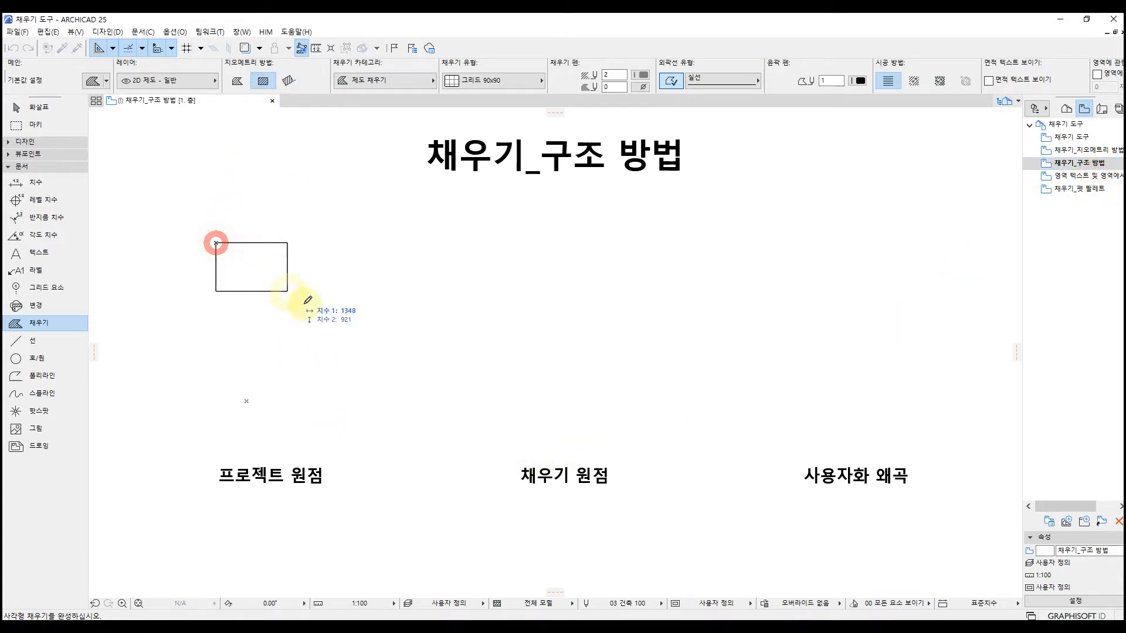
pyautogui.click(380, 356)
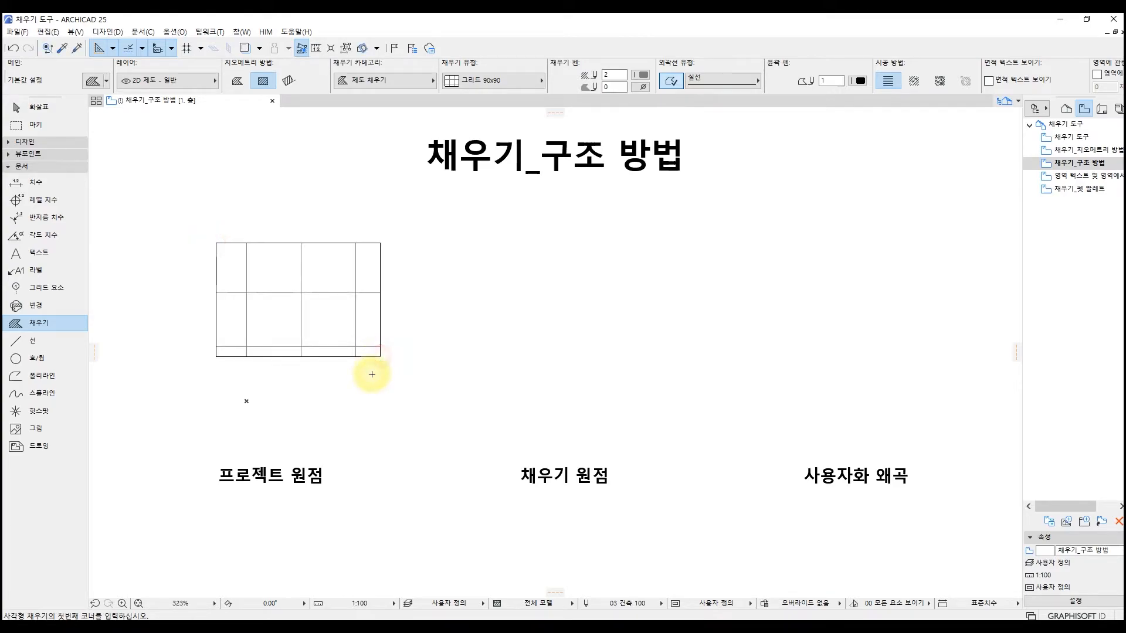
# Step: Move the rectangular fill so its lower-left corner sits on the project origin, and deselect it
pyautogui.keyDown('shift'); pyautogui.click(333, 353); pyautogui.keyUp('shift')
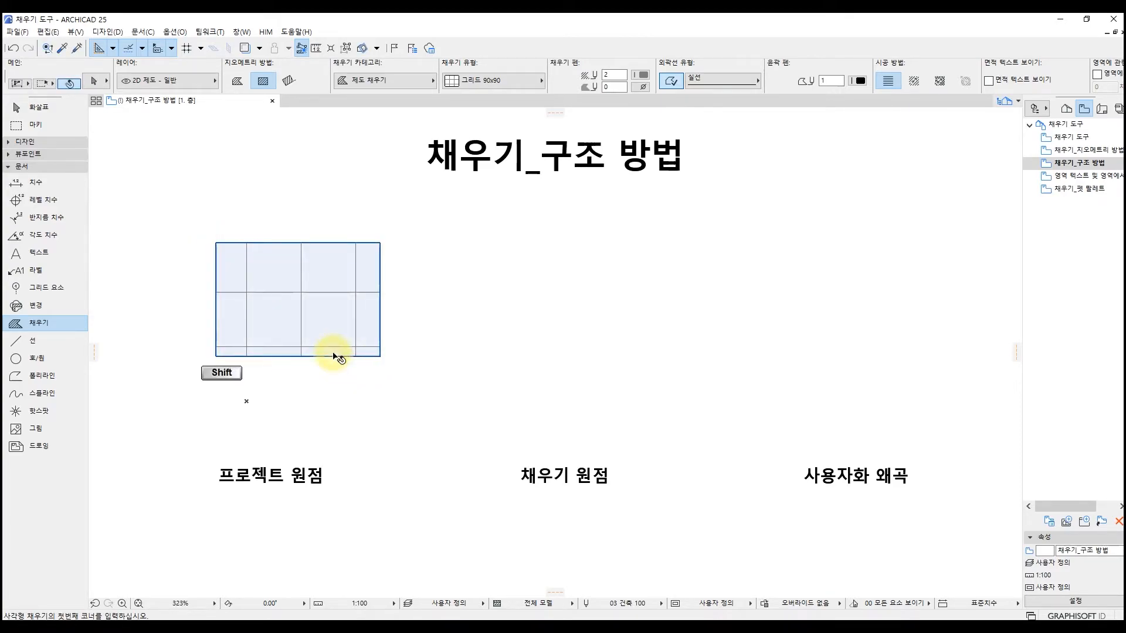
pyautogui.click(216, 356)
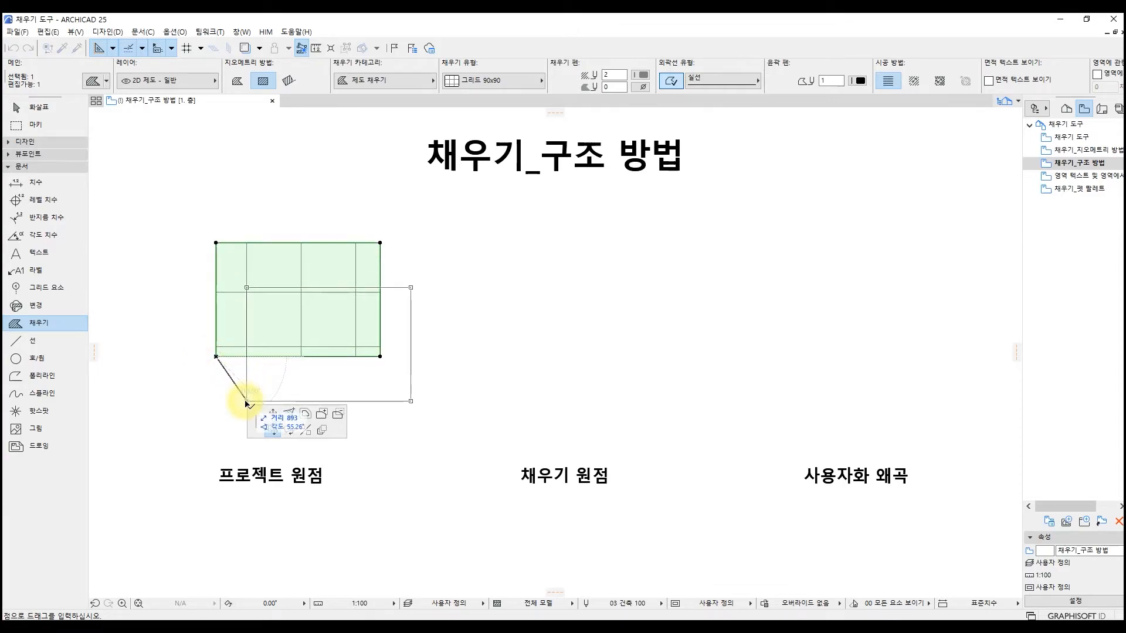
pyautogui.click(246, 402)
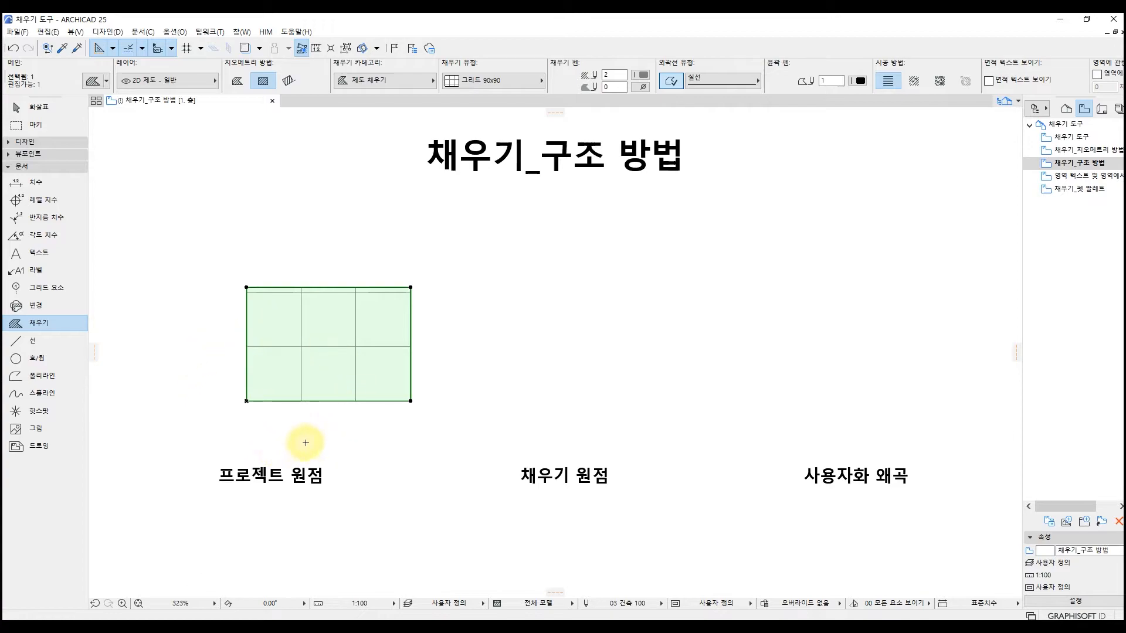
pyautogui.click(357, 452)
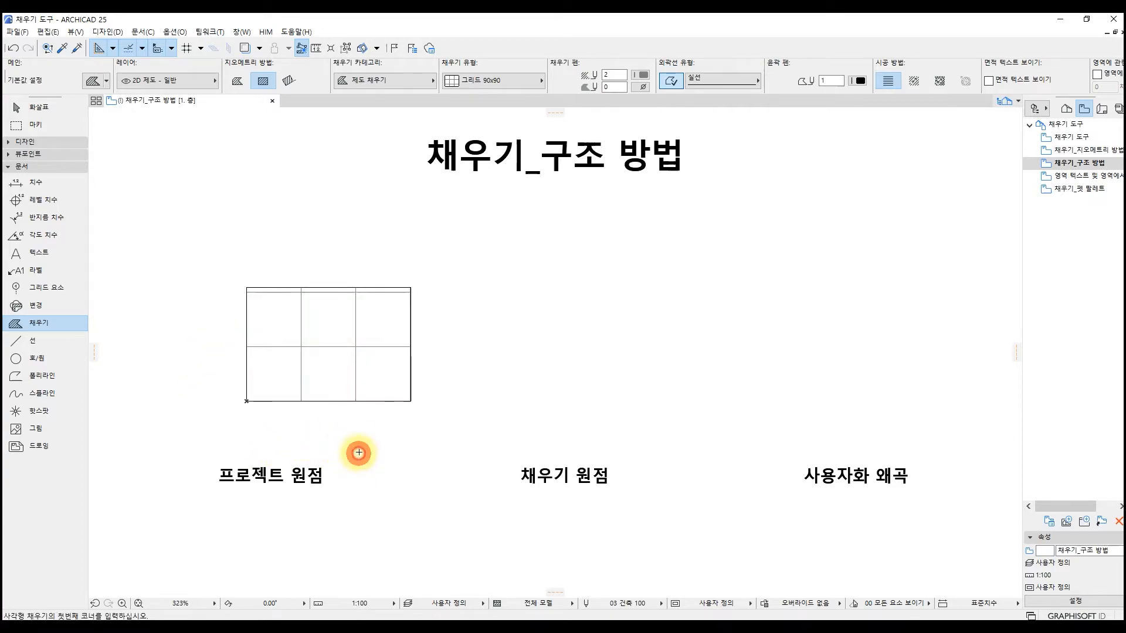
# Step: Draw a second rectangular fill overlapping the lower-right corner of the first one
pyautogui.click(328, 434)
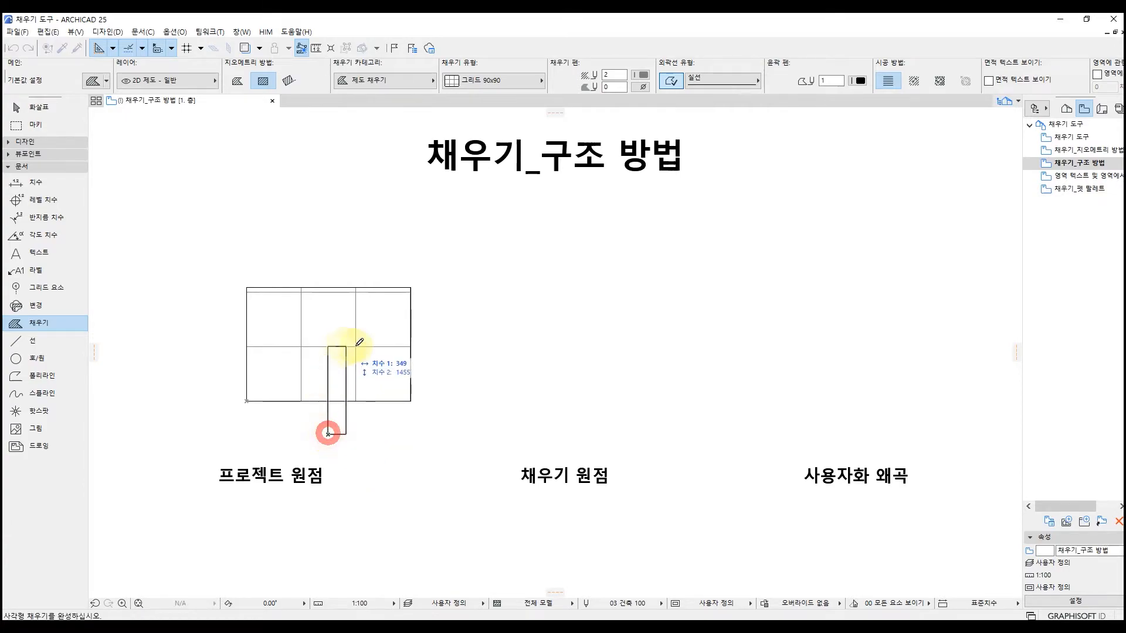
pyautogui.click(438, 332)
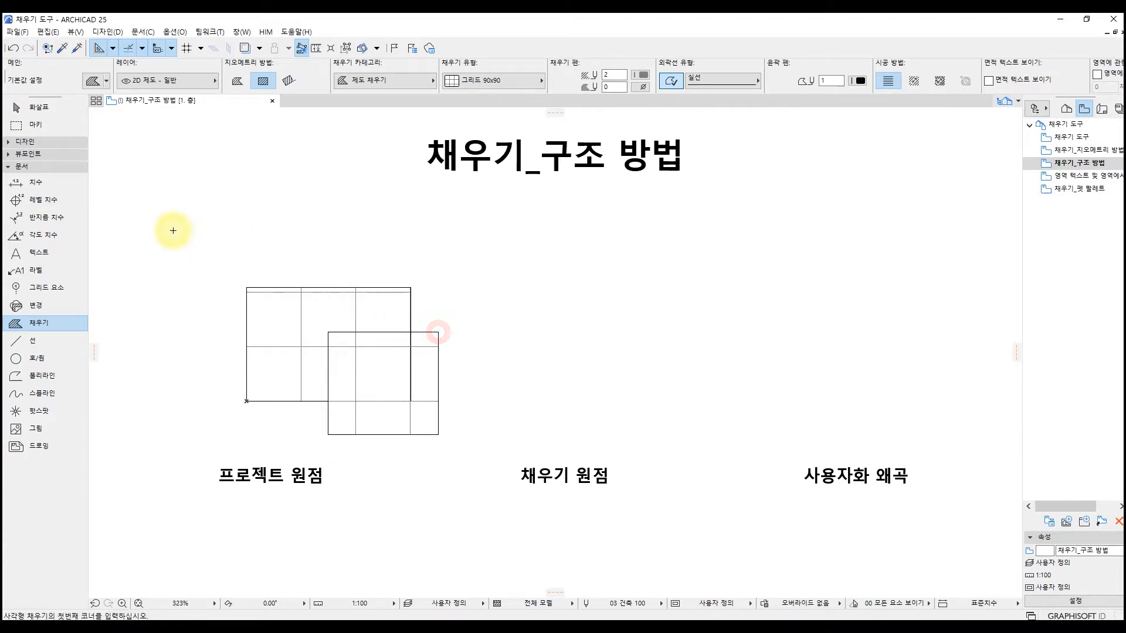
# Step: Draw a third rectangular fill overlapping the upper-left corner of the first one above the 프로젝트 원점 label
pyautogui.click(213, 238)
pyautogui.click(320, 333)
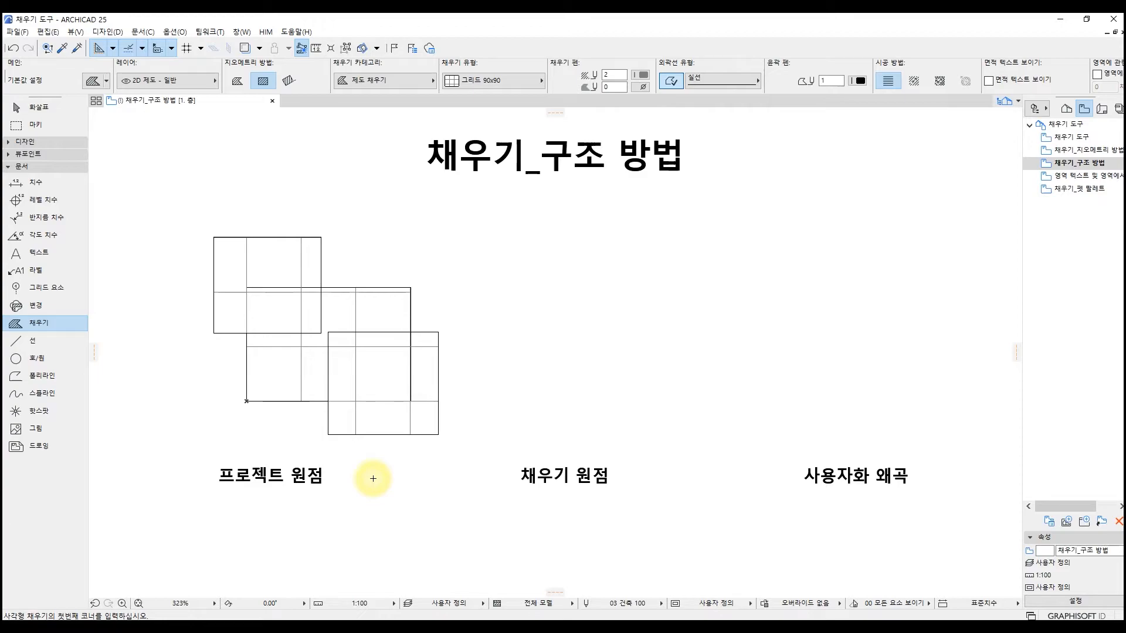
# Step: Set the default fill's construction method to fill origin and draw a rectangular fill above the 채우기 원점 label
pyautogui.hotkey('ctrl', 't')
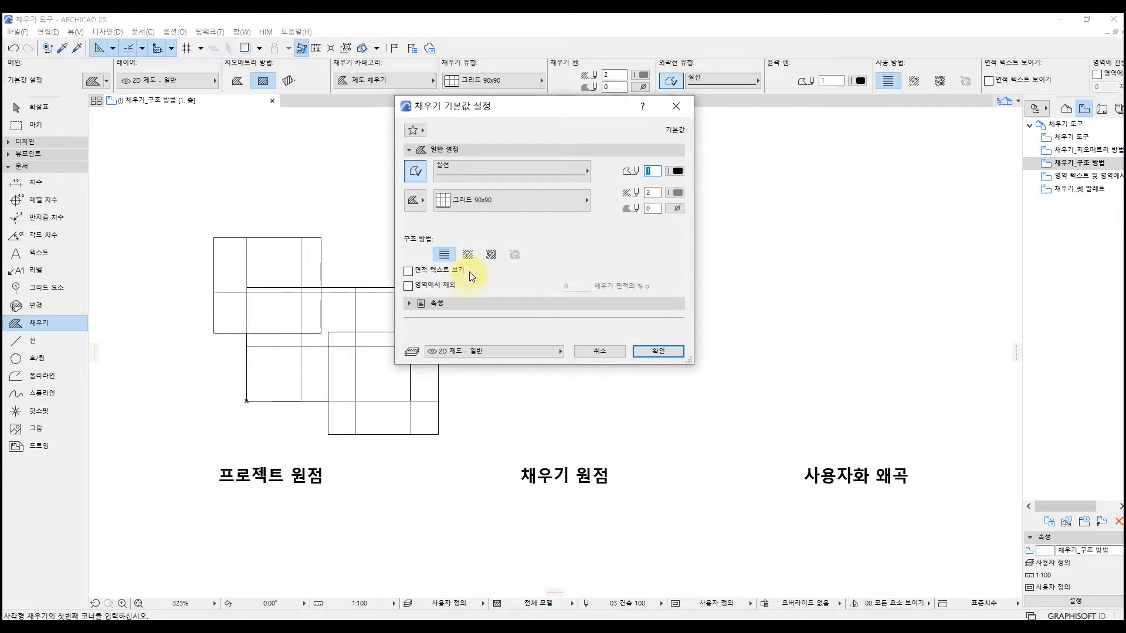
pyautogui.click(468, 254)
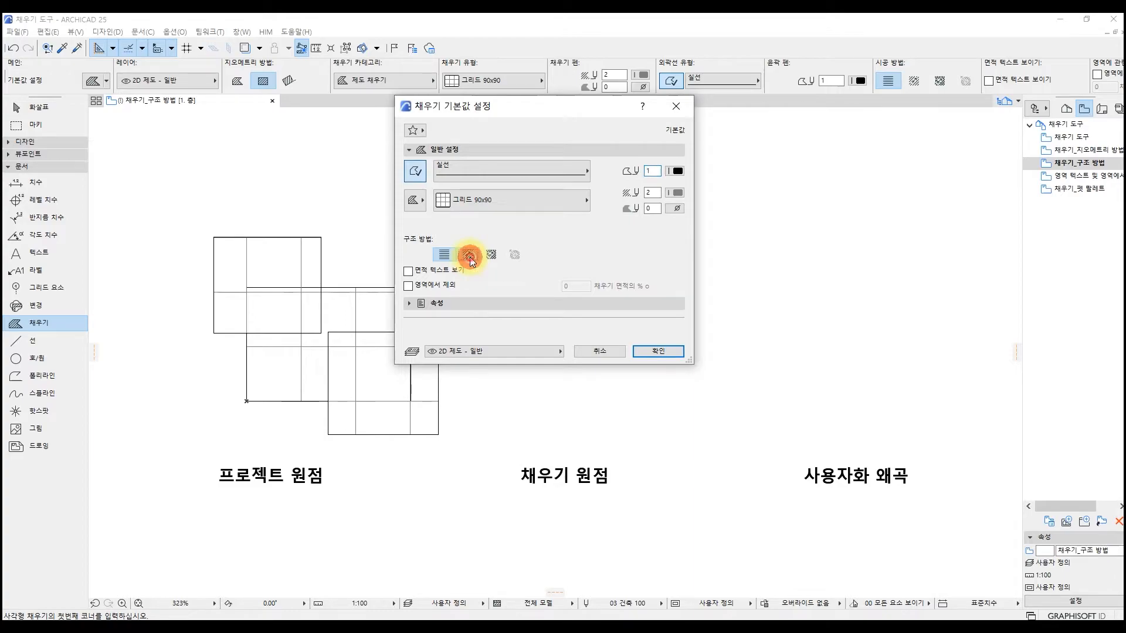
pyautogui.press('Return')
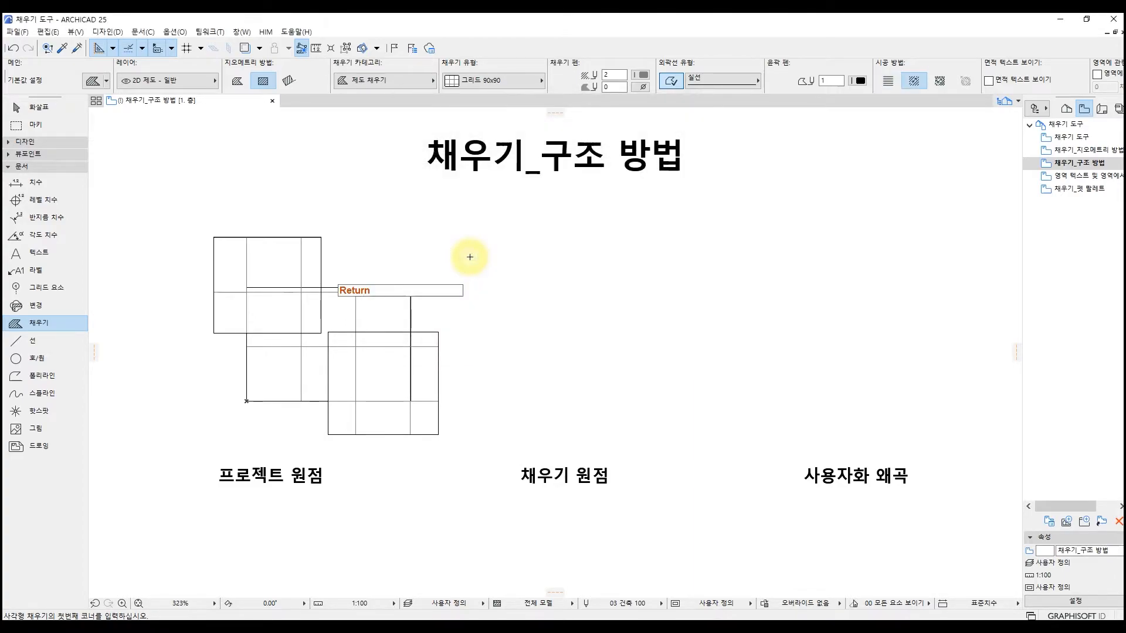
pyautogui.click(482, 436)
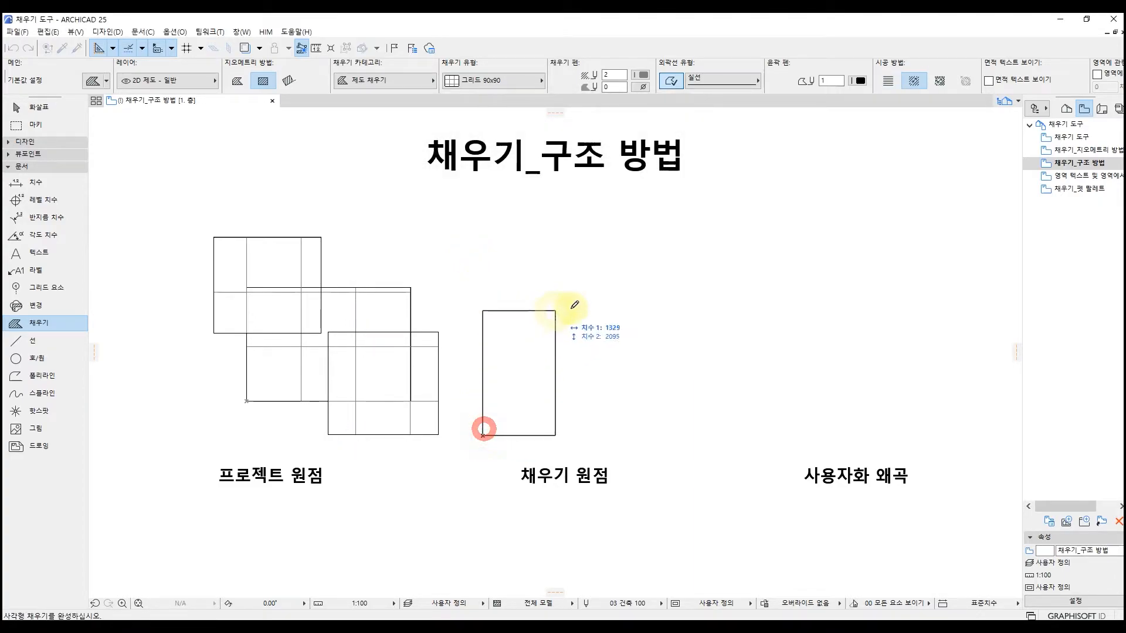
pyautogui.click(685, 280)
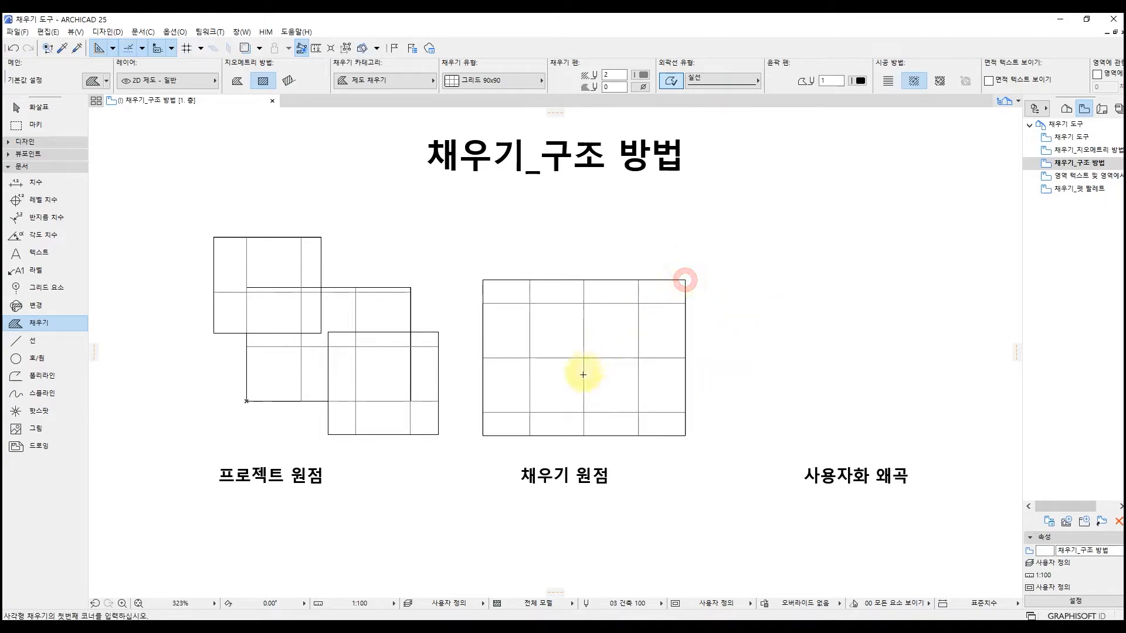
# Step: Rotate the middle fill's grid pattern slightly counterclockwise, shift its pattern origin toward the fill's lower-left corner, and deselect the fill
pyautogui.keyDown('shift'); pyautogui.click(543, 389); pyautogui.keyUp('shift')
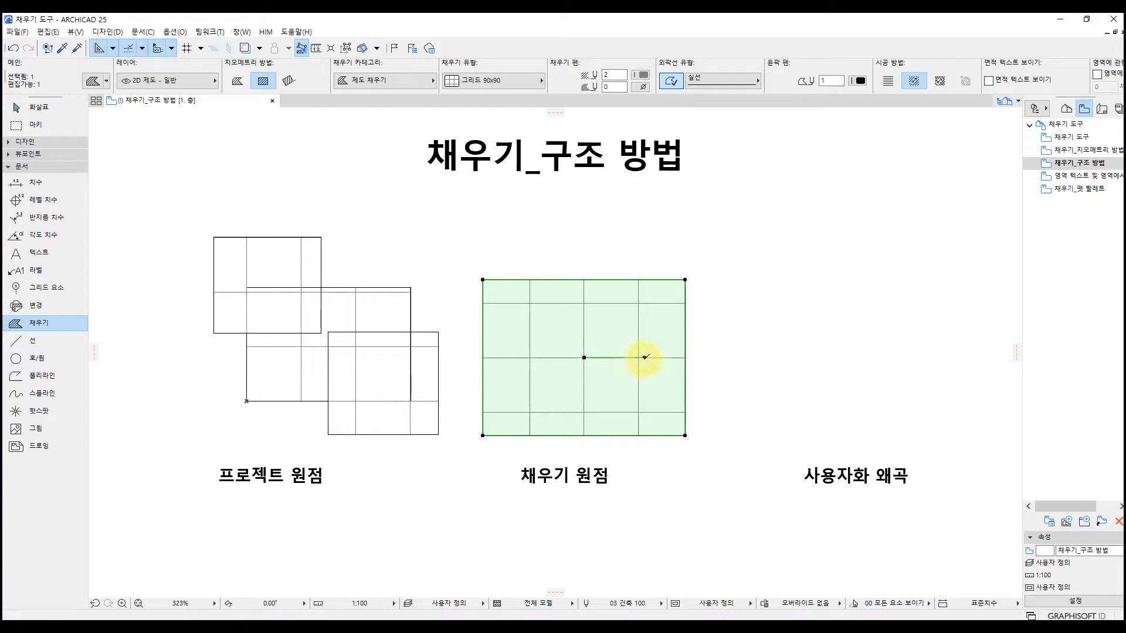
pyautogui.click(645, 357)
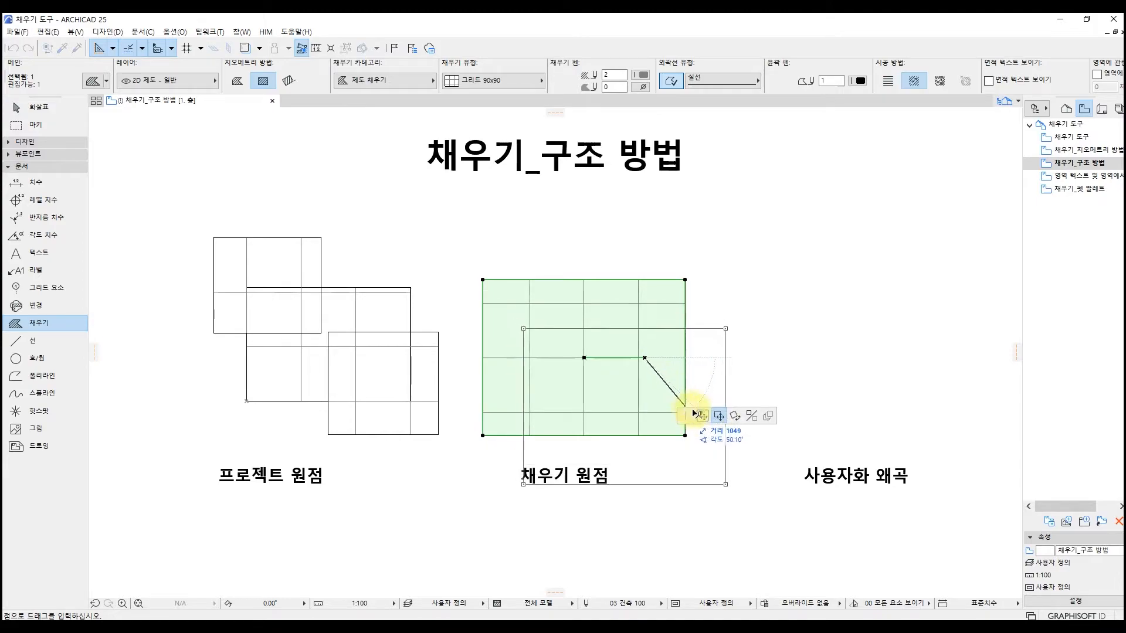
pyautogui.click(698, 415)
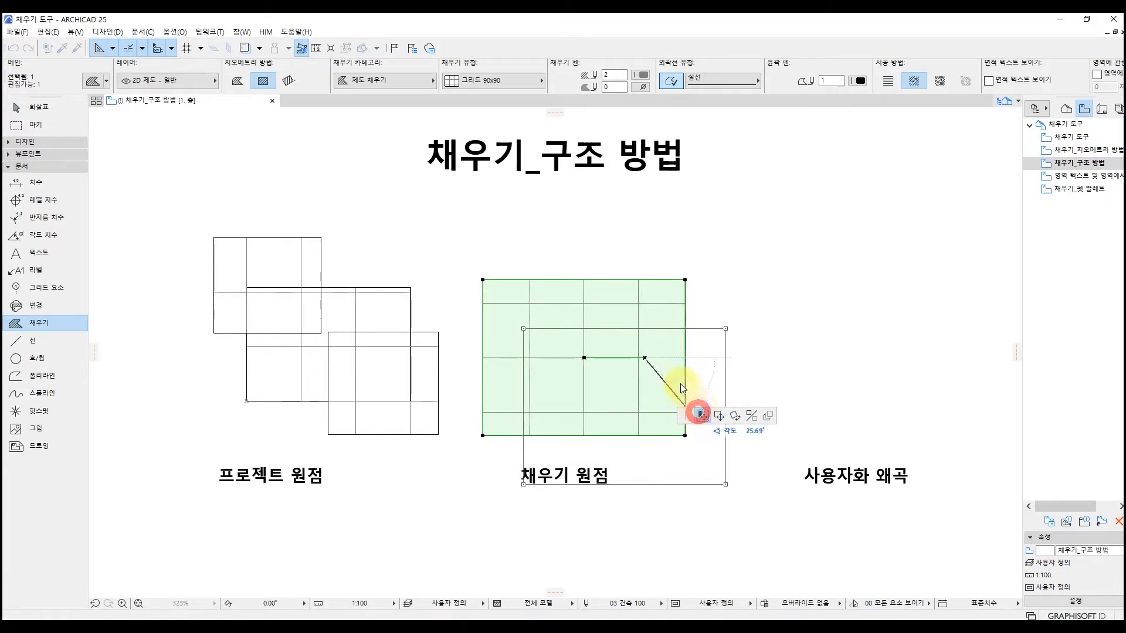
pyautogui.click(660, 337)
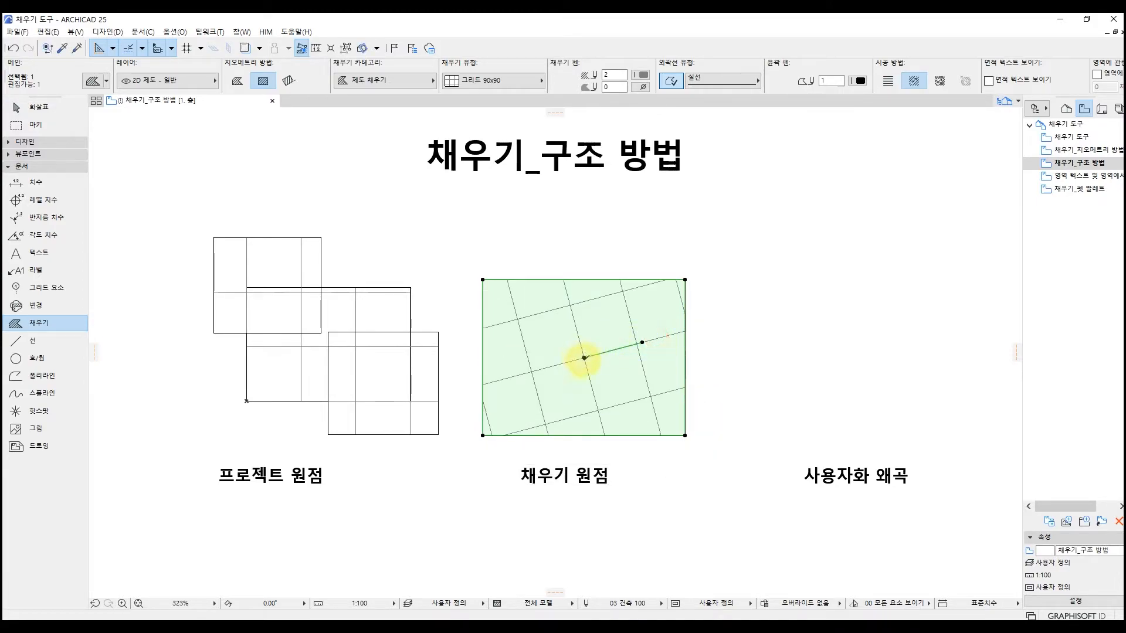
pyautogui.click(584, 358)
pyautogui.click(542, 389)
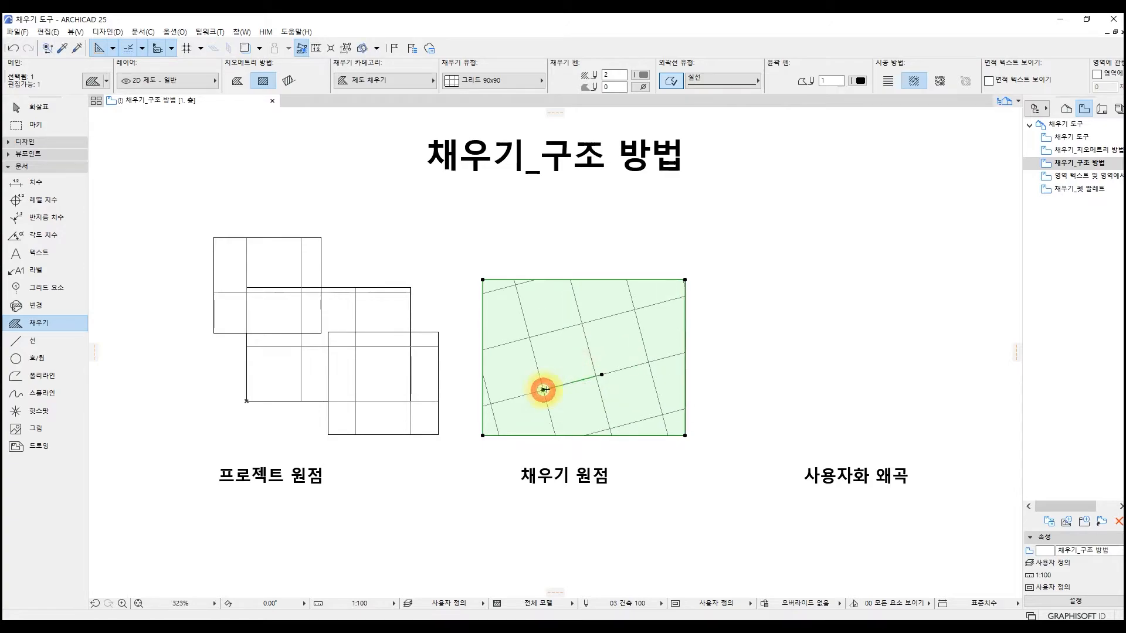
pyautogui.click(766, 366)
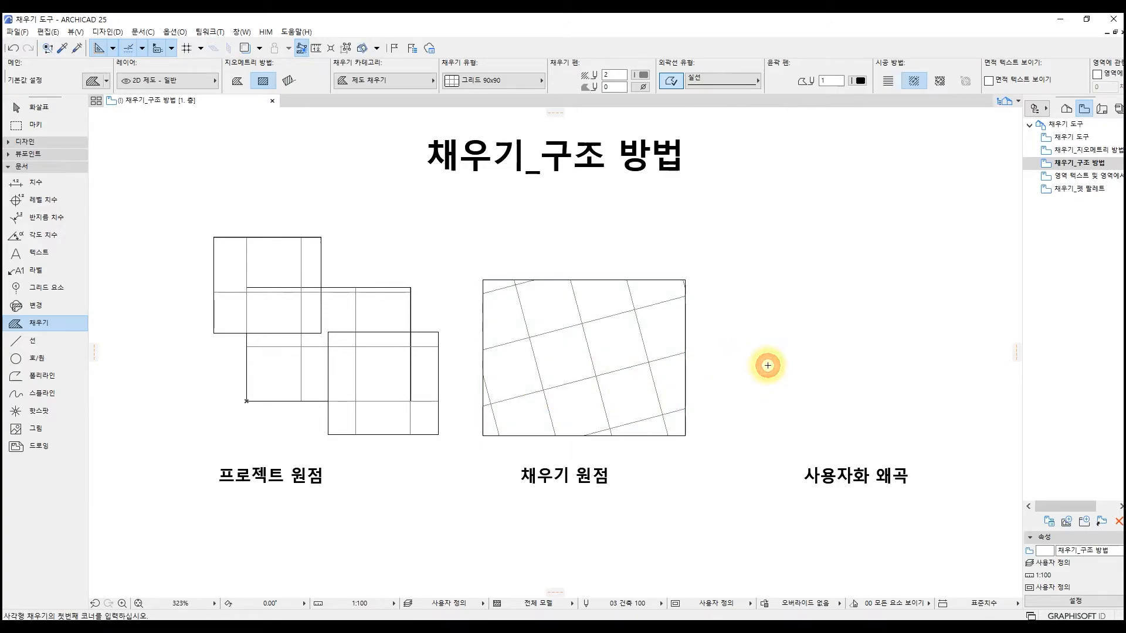
# Step: Set the default fill's construction method to custom distortion and draw a rectangular fill above the 사용자화 왜곡 label
pyautogui.hotkey('ctrl', 't')
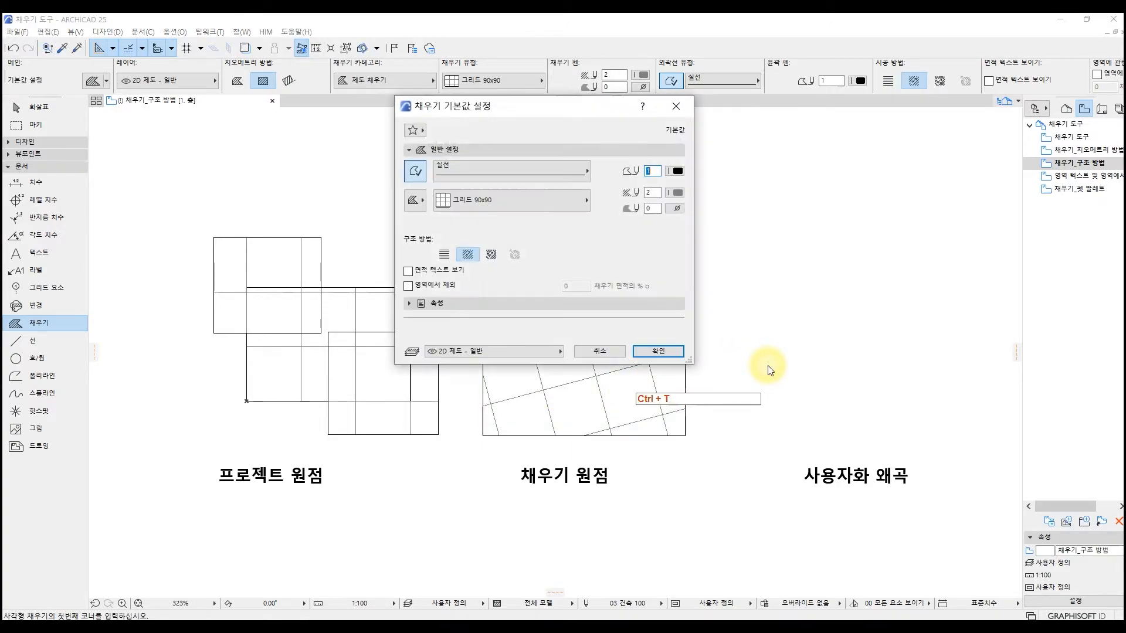
pyautogui.click(490, 257)
pyautogui.click(648, 350)
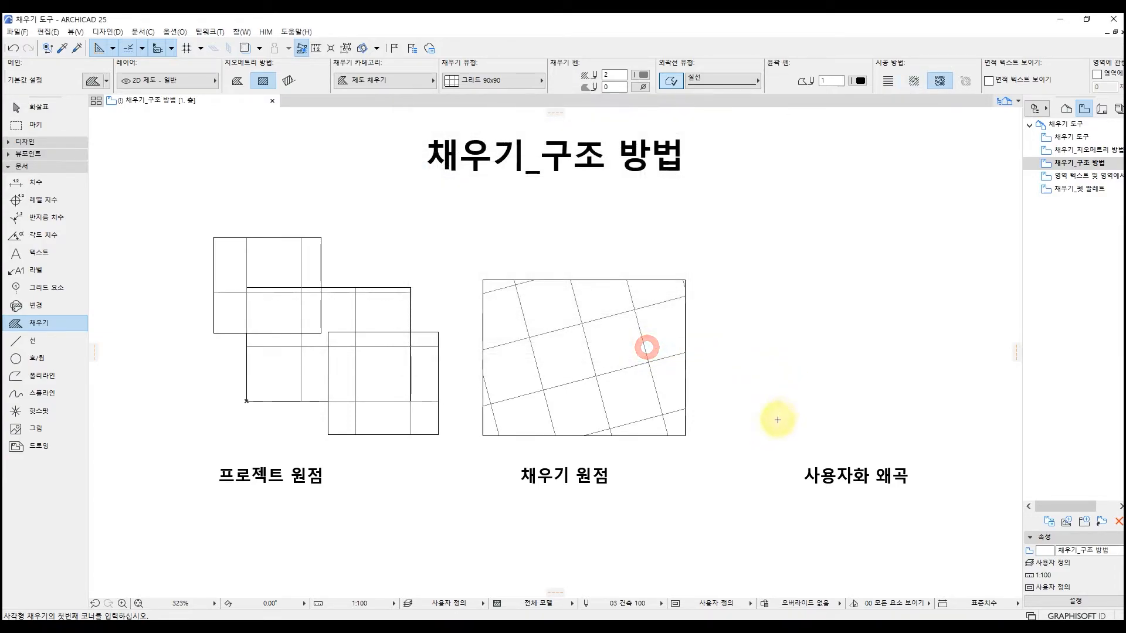
pyautogui.click(759, 434)
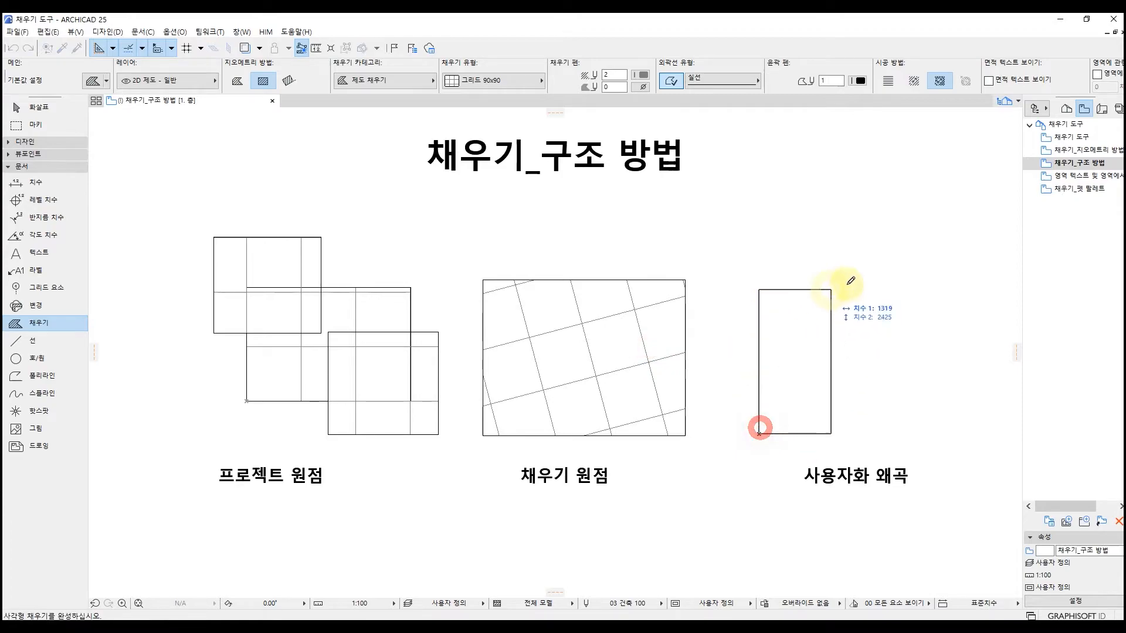
pyautogui.click(955, 249)
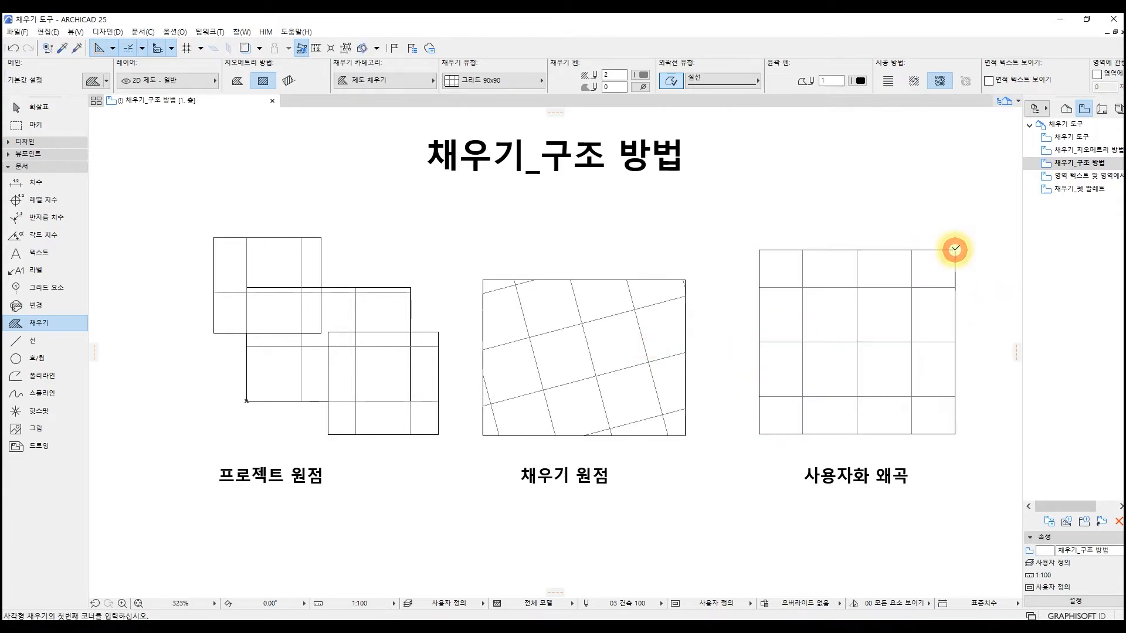
# Step: Move the distorted fill's pattern origin slightly down-left, skew the grid by repositioning both axis endpoints, and deselect the fill
pyautogui.keyDown('shift'); pyautogui.click(921, 358); pyautogui.keyUp('shift')
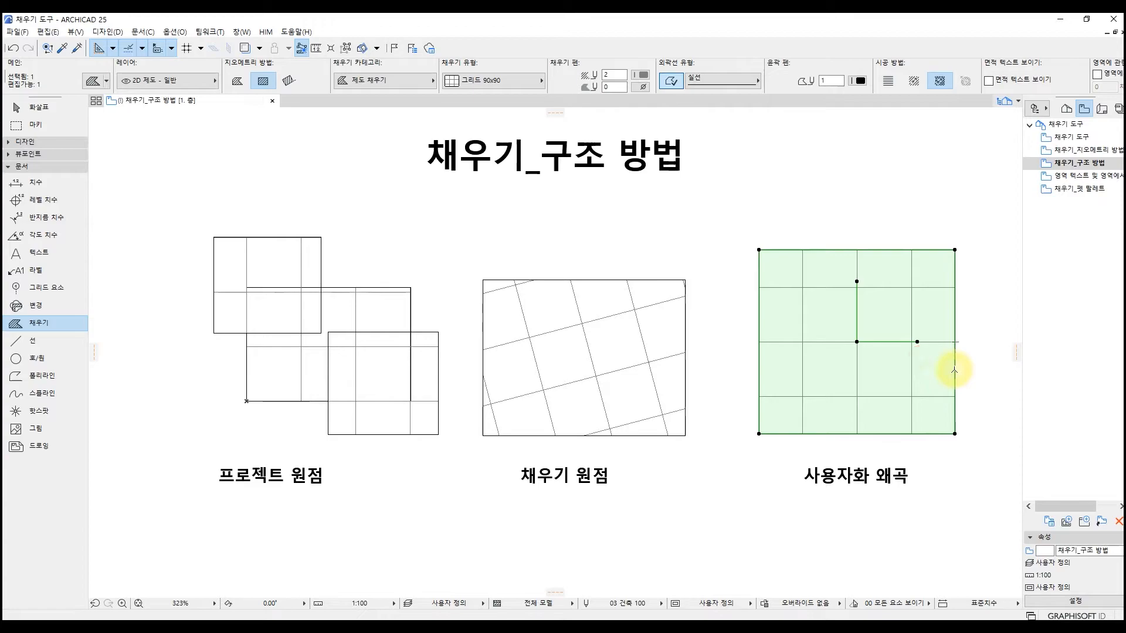
pyautogui.click(856, 341)
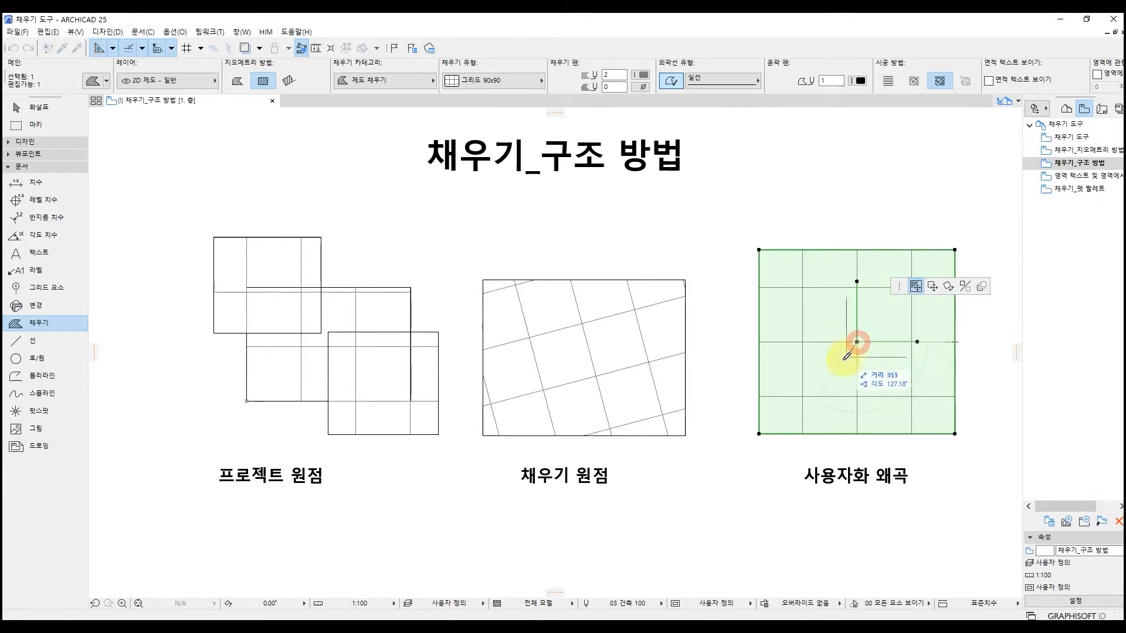
pyautogui.click(840, 364)
pyautogui.click(899, 364)
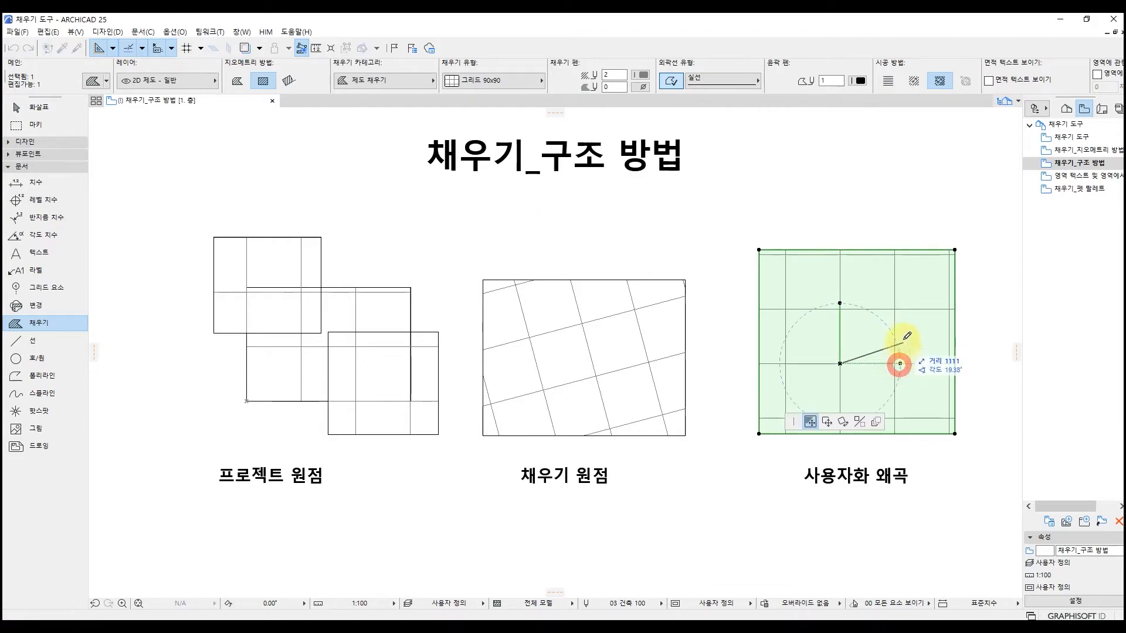
pyautogui.click(903, 332)
pyautogui.click(839, 303)
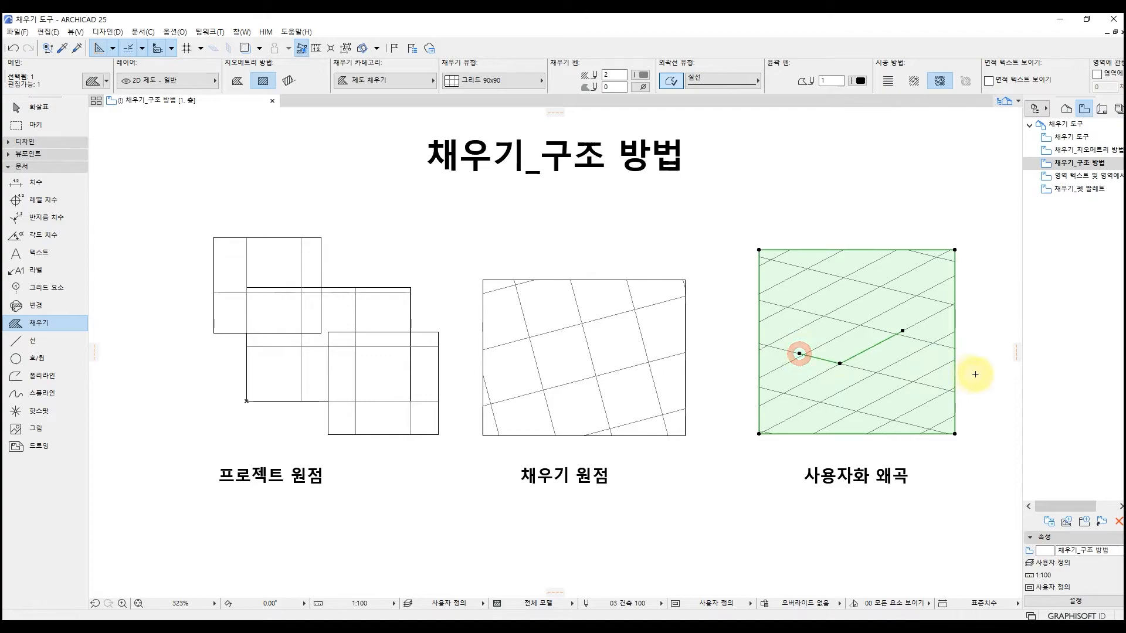
pyautogui.click(1053, 359)
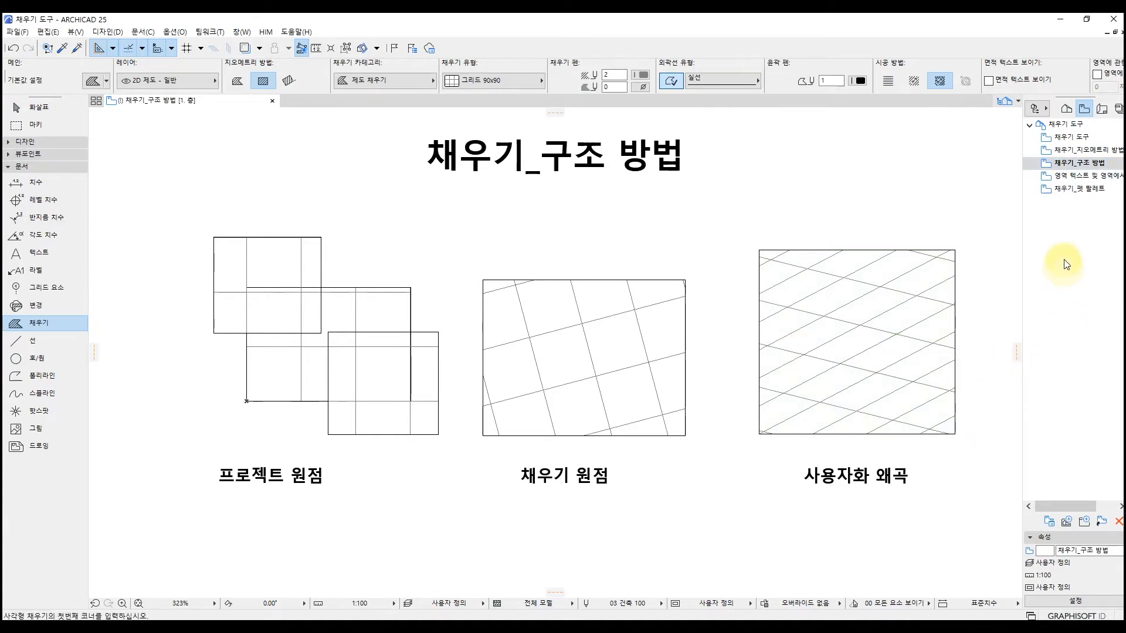
# Step: Open the 영역 텍스트 및 영역에서 제외 view and turn on area text in the default fill settings
pyautogui.doubleClick(1064, 176)
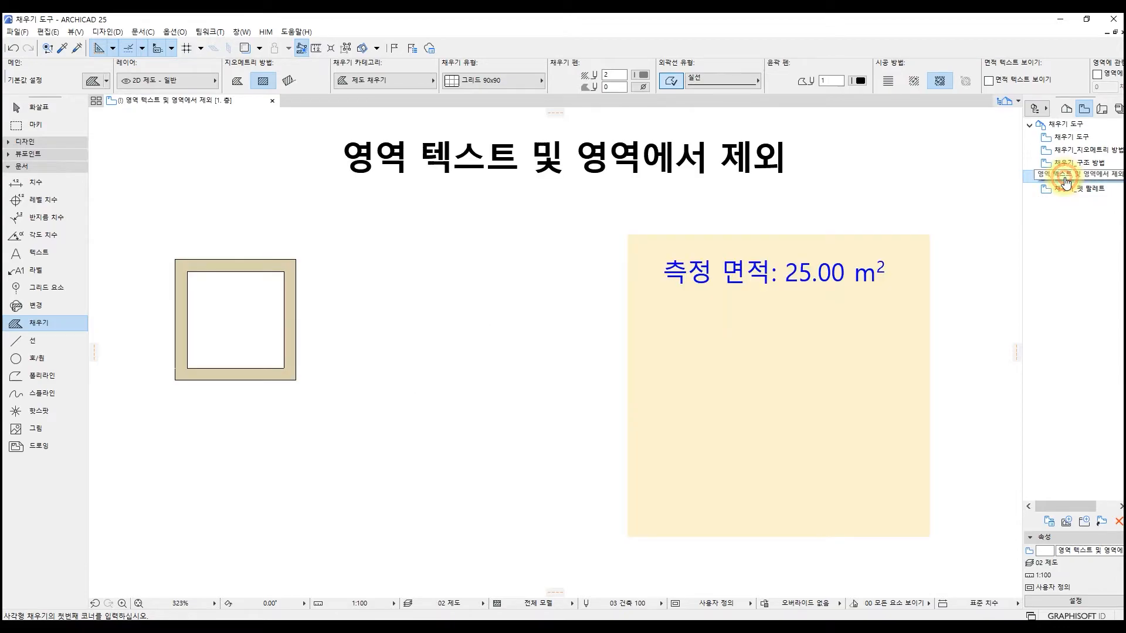
pyautogui.hotkey('ctrl', 't')
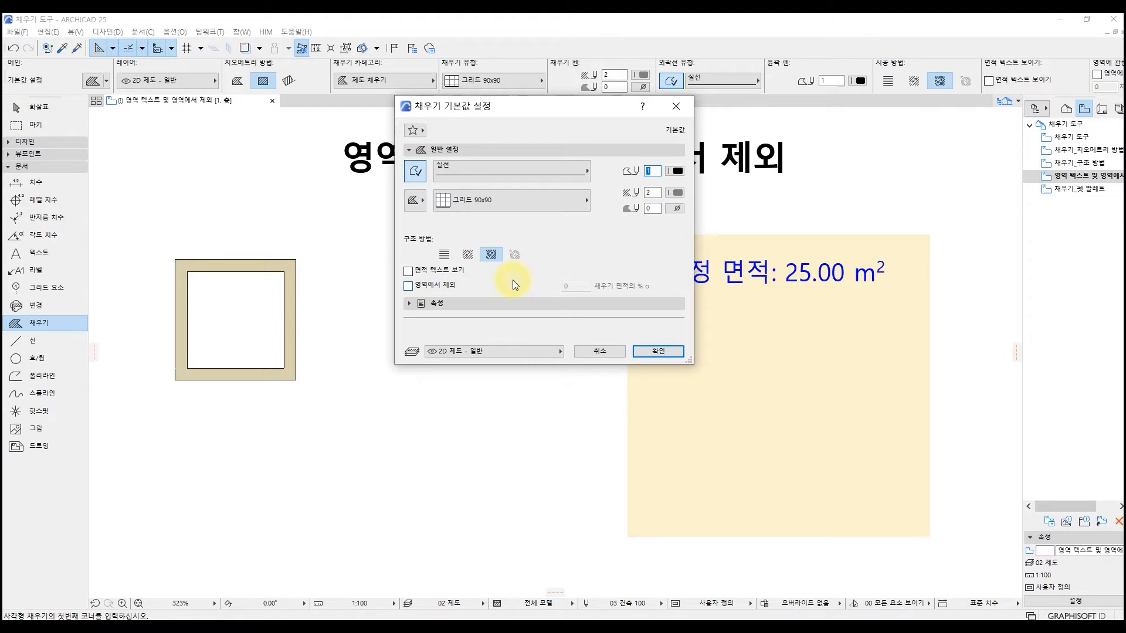
pyautogui.click(408, 272)
pyautogui.click(658, 350)
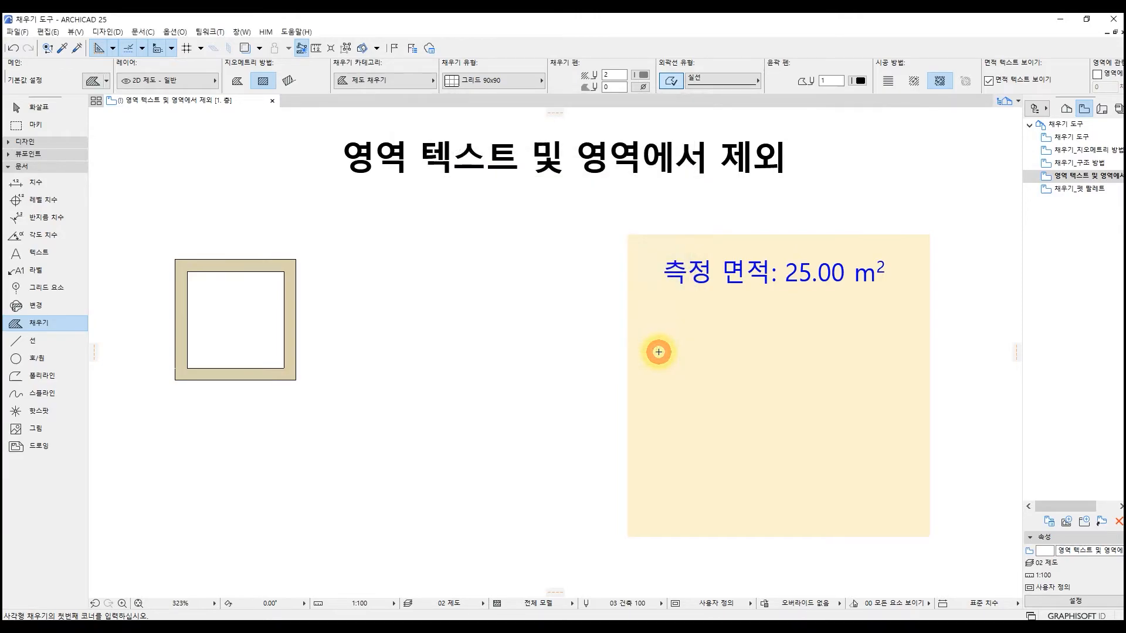
# Step: Draw a rectangular fill between opposite inner corners of the square wall enclosure and place its area text inside
pyautogui.click(187, 271)
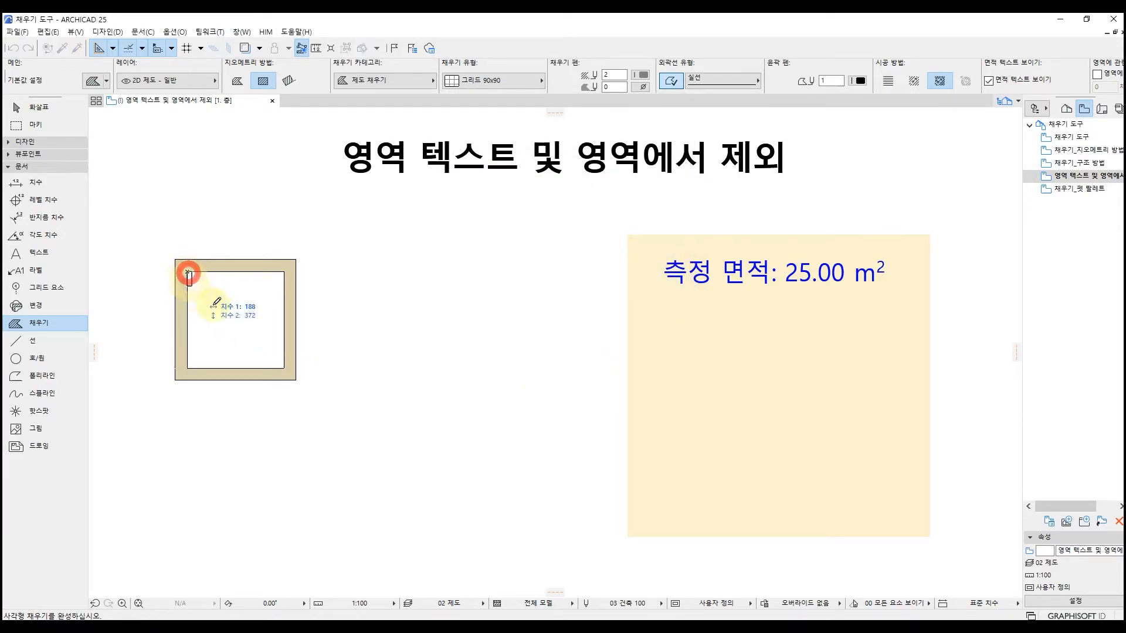
pyautogui.click(283, 367)
pyautogui.click(231, 315)
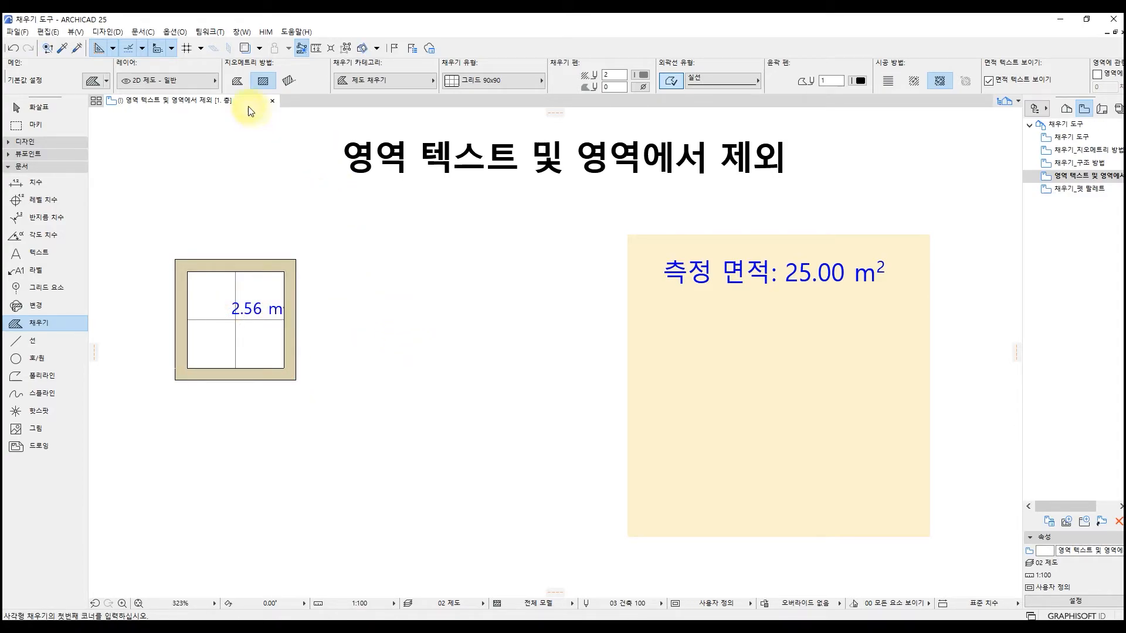
# Step: Draw a five-sided polygonal fill between the wall enclosure and the beige zone, and place its area text inside
pyautogui.click(237, 81)
pyautogui.click(292, 456)
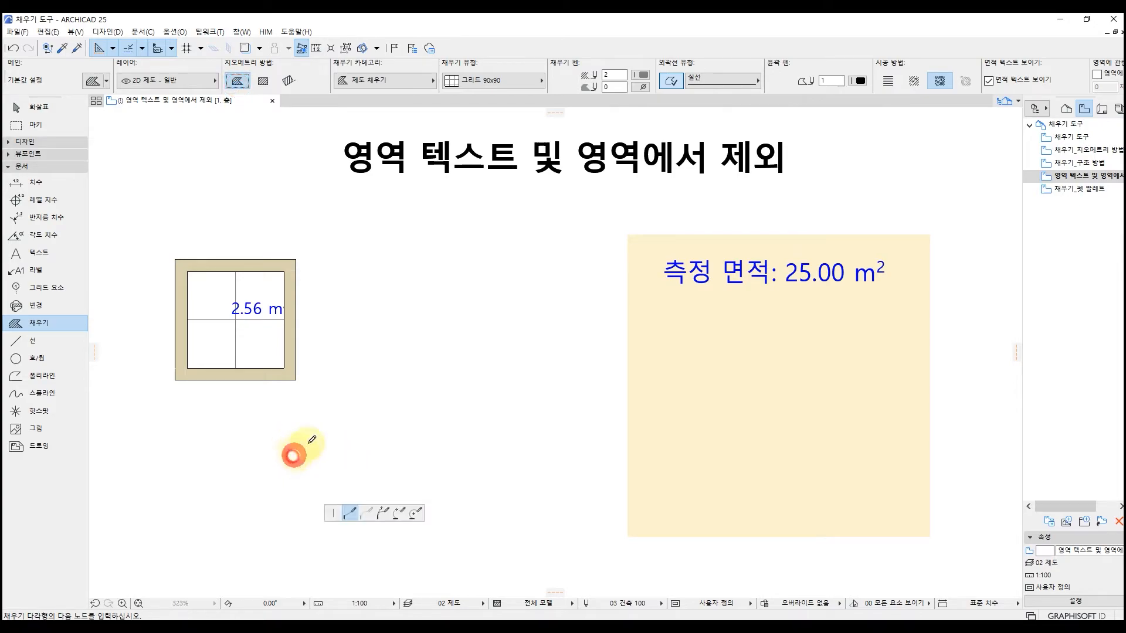
pyautogui.click(367, 306)
pyautogui.click(455, 319)
pyautogui.click(528, 432)
pyautogui.click(458, 531)
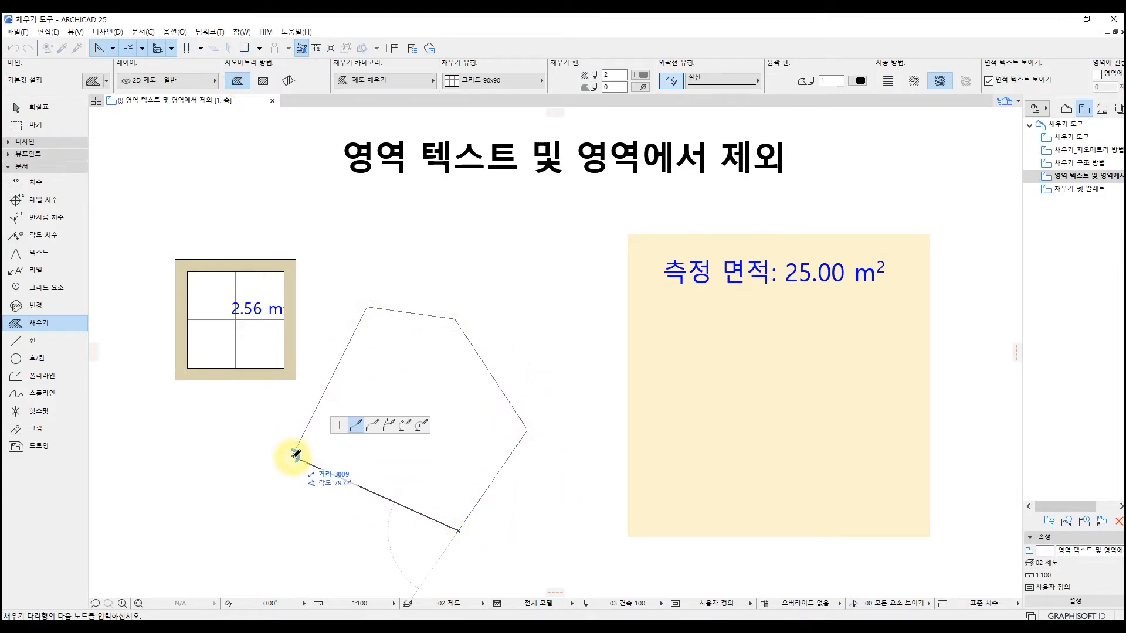
pyautogui.click(292, 457)
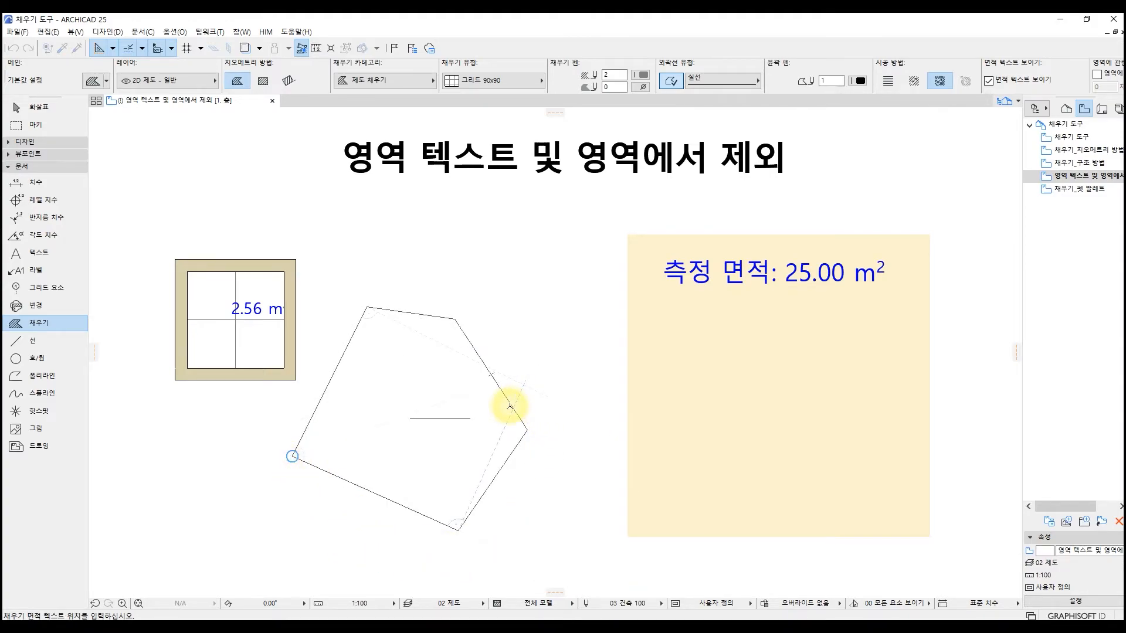
pyautogui.click(397, 369)
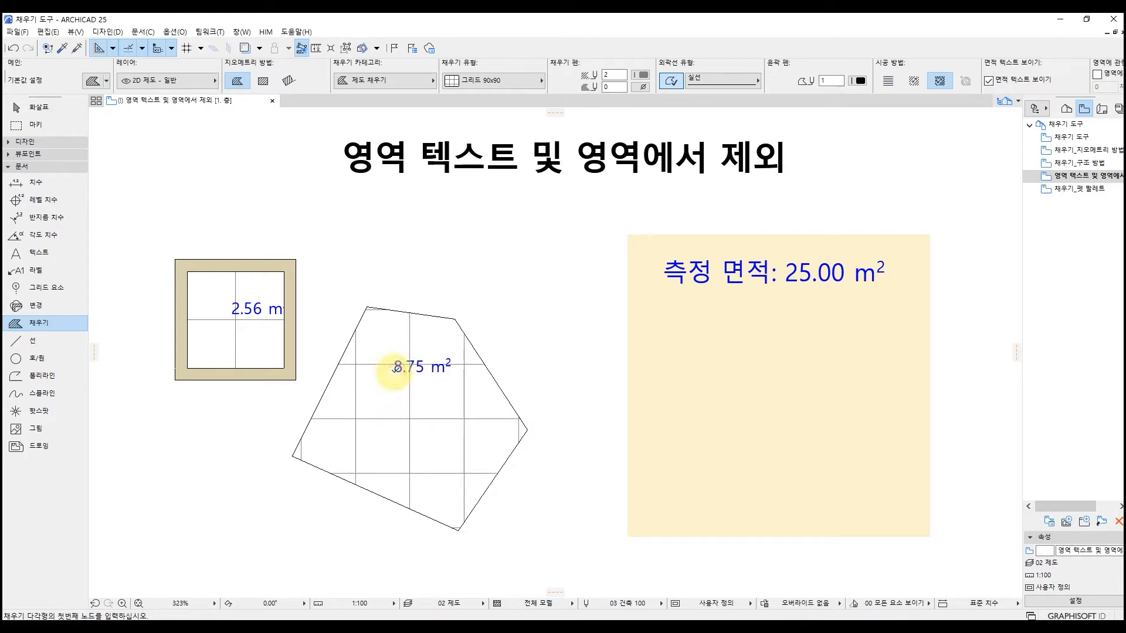
# Step: Stretch the polygonal fill by moving its upper-right vertex farther up and to the right, and deselect it
pyautogui.click(458, 423)
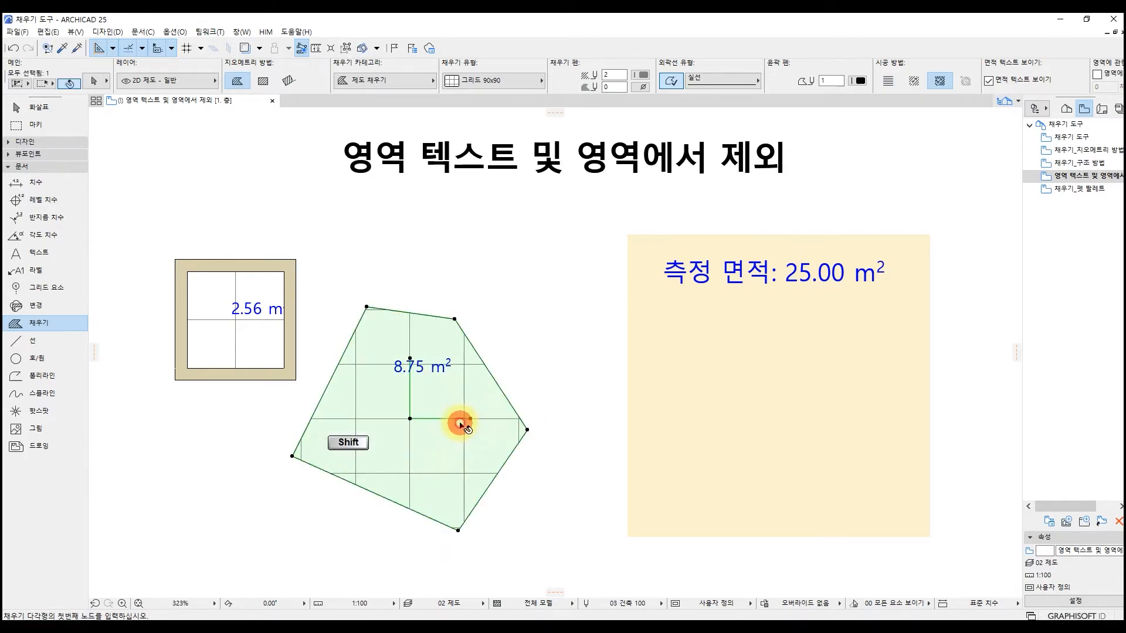
pyautogui.click(455, 318)
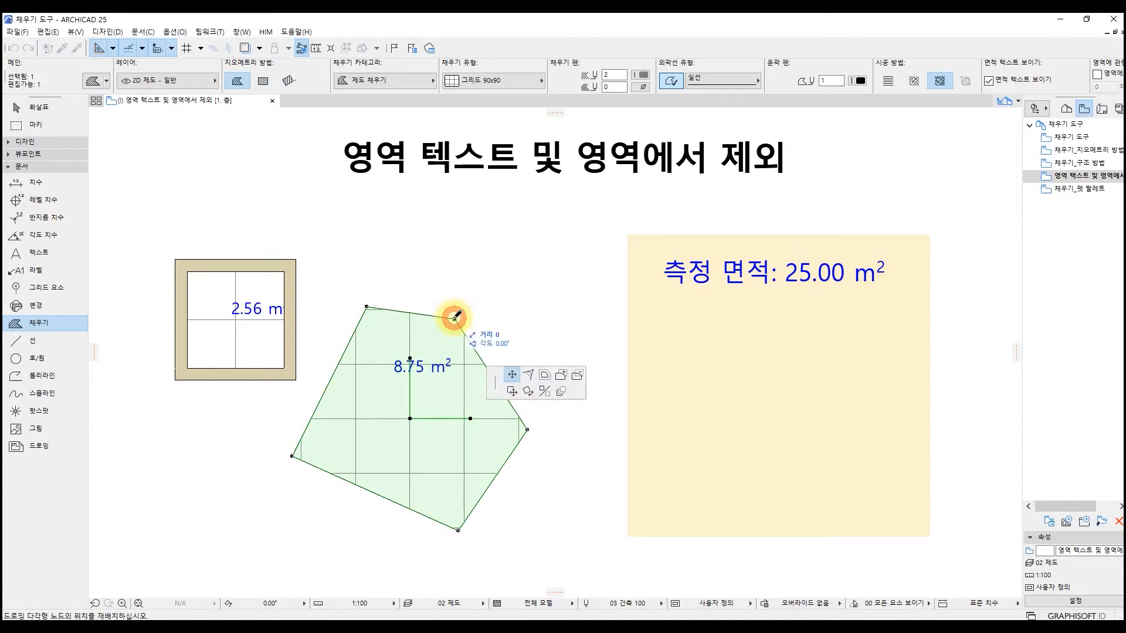
pyautogui.click(490, 226)
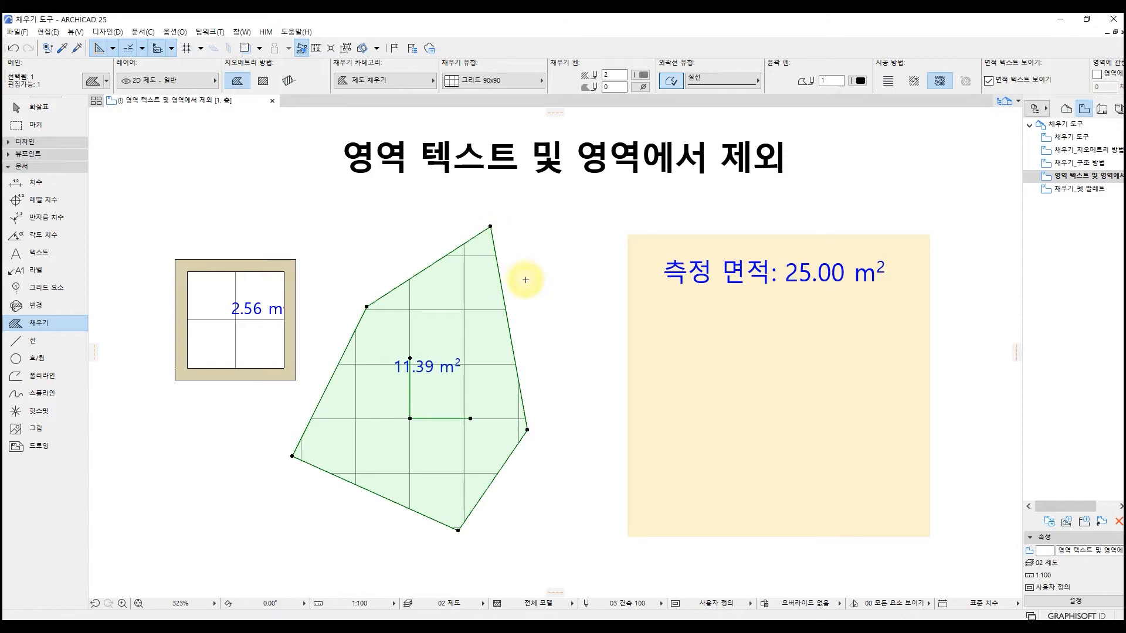
pyautogui.press('Escape')
# Step: In the default fill settings, turn on exclusion from zones and set it to 100% of the fill area
pyautogui.hotkey('ctrl', 't')
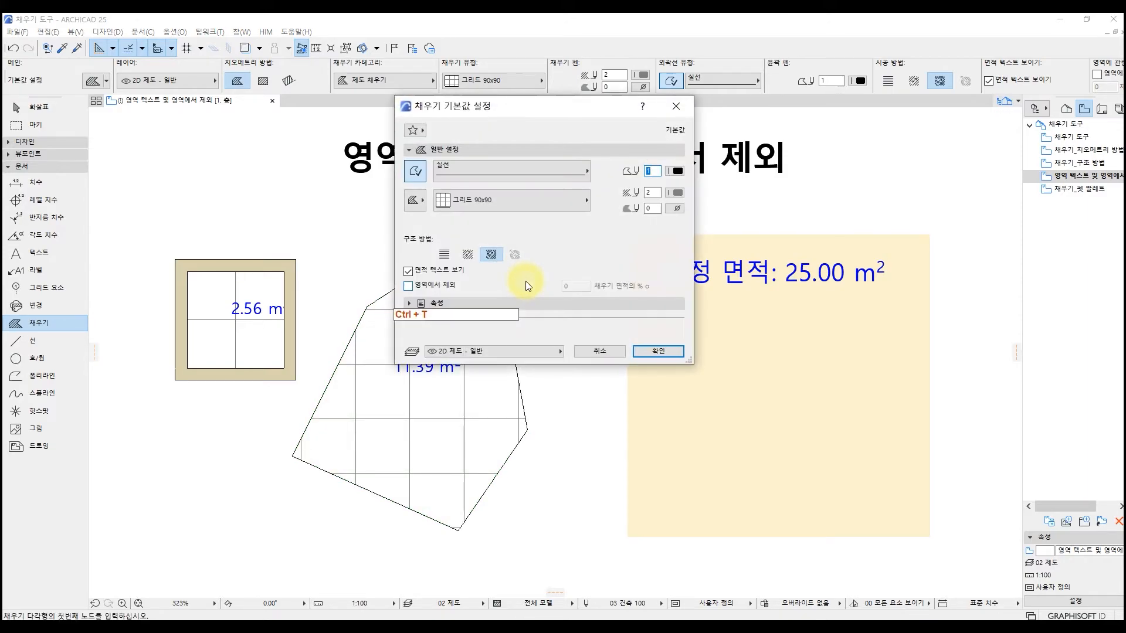
pyautogui.click(408, 287)
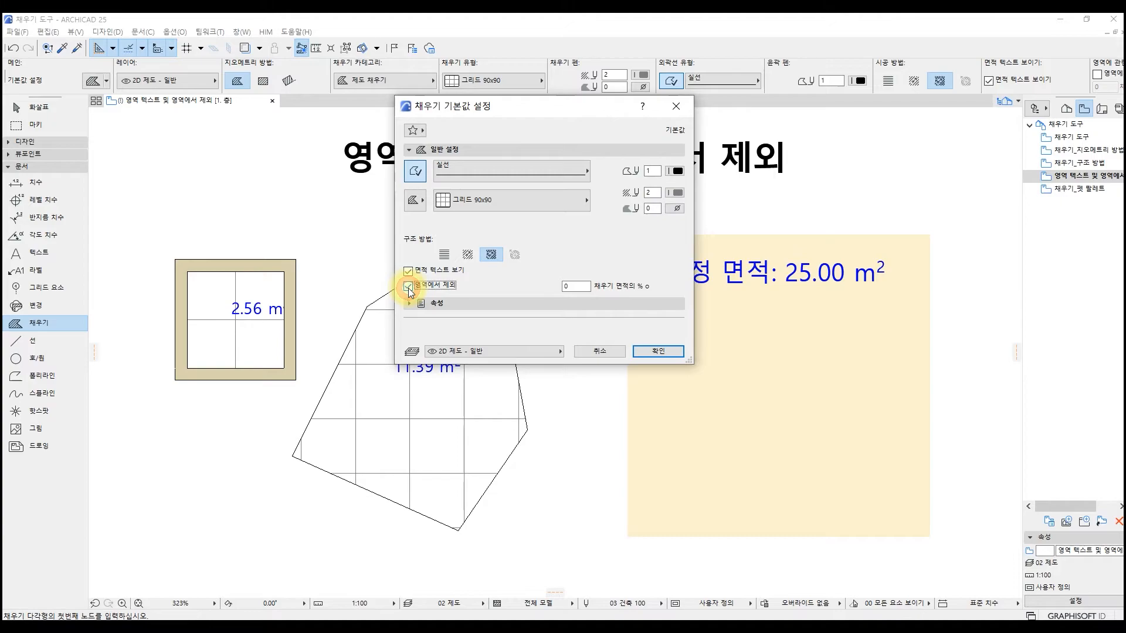
pyautogui.doubleClick(575, 287)
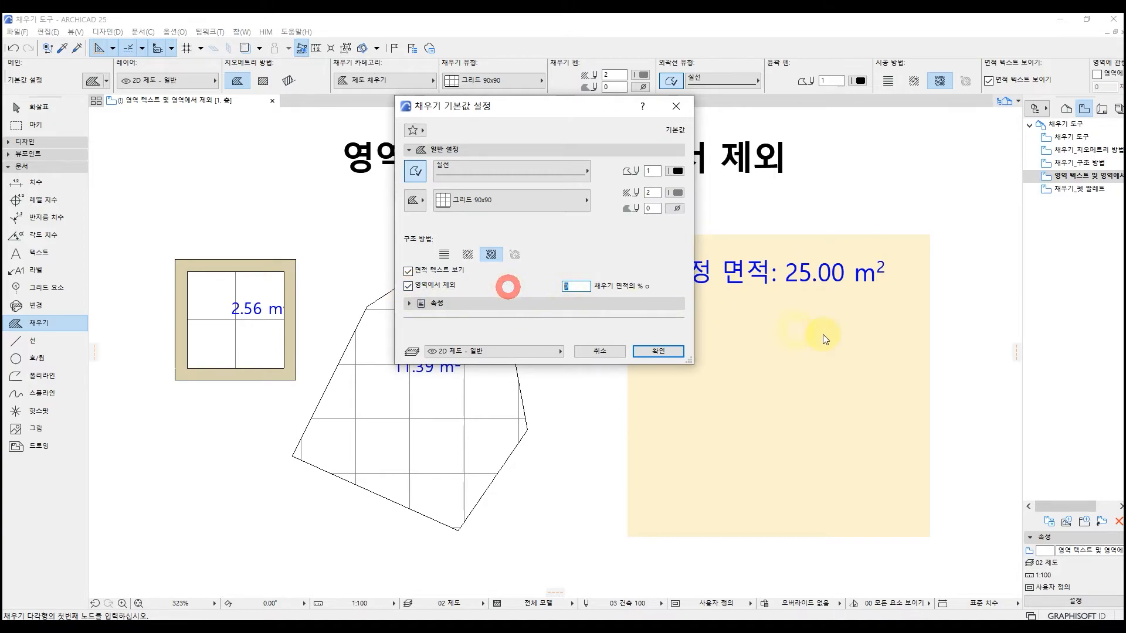
pyautogui.write('100')
pyautogui.click(658, 352)
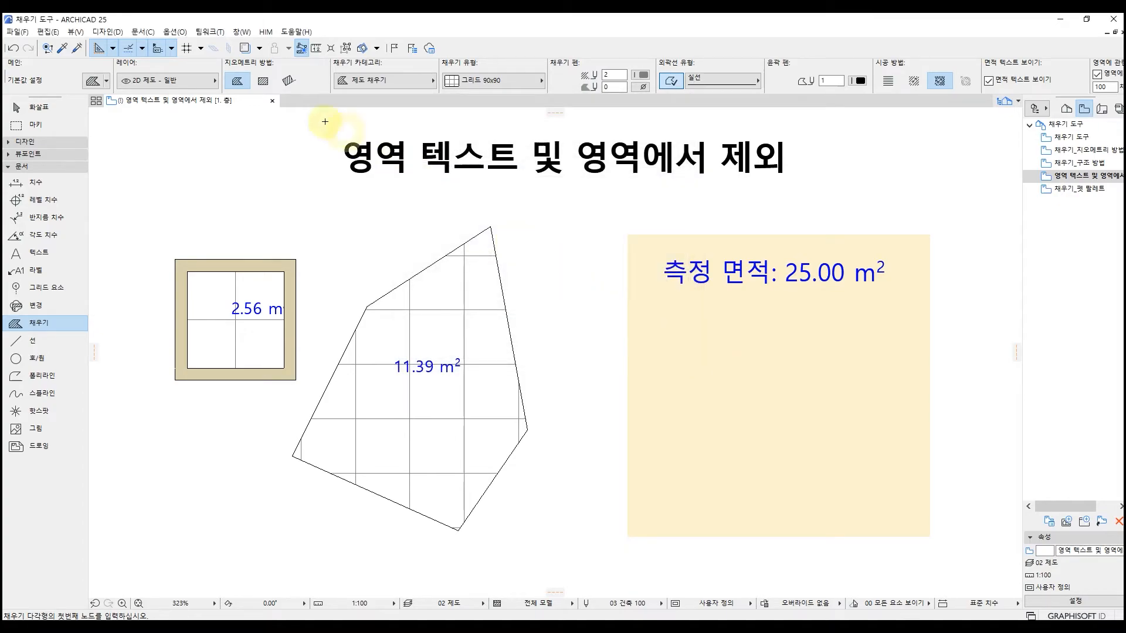
# Step: Draw a 2000 by 2000 rectangular fill in the lower part of the beige zone and place its area text inside
pyautogui.click(262, 80)
pyautogui.click(713, 371)
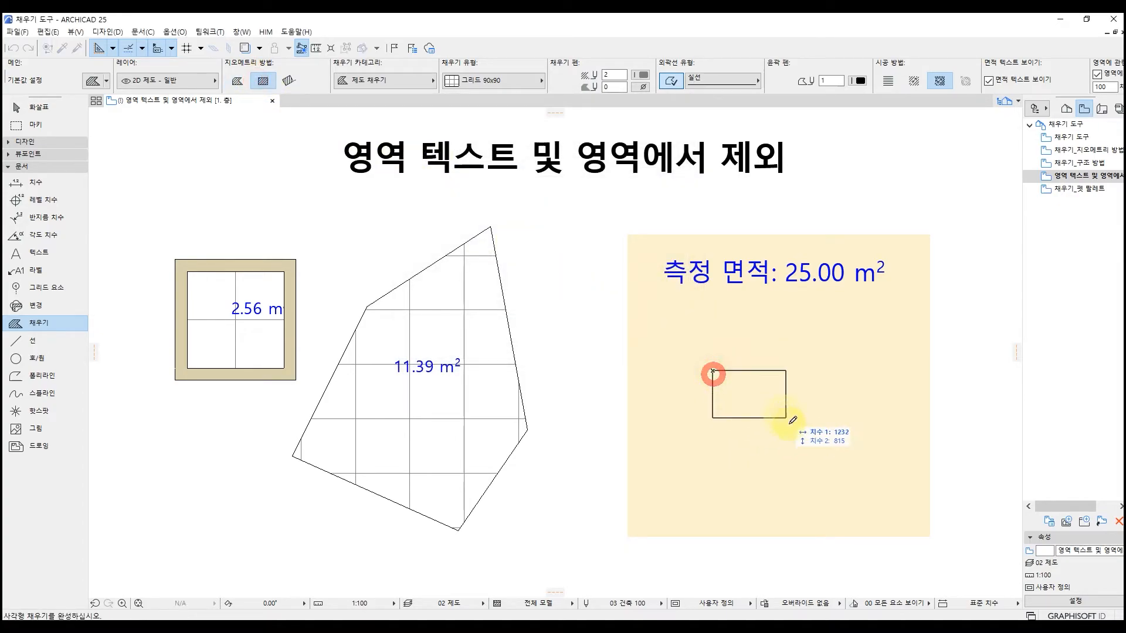
pyautogui.write('2000')
pyautogui.press('Tab')
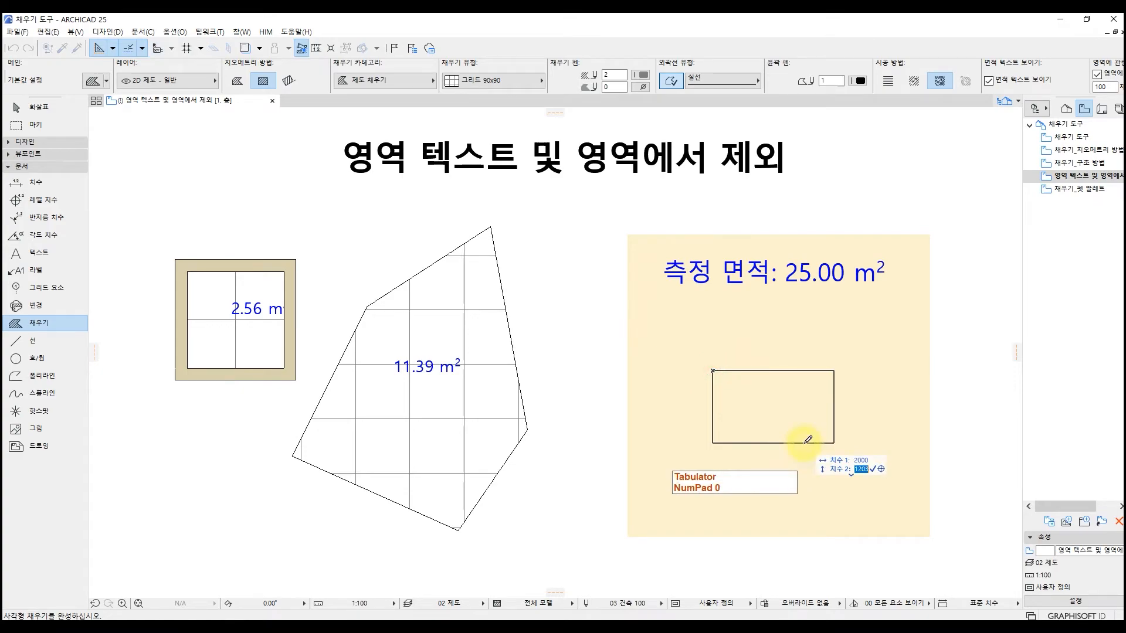
pyautogui.write('2000')
pyautogui.press('Return')
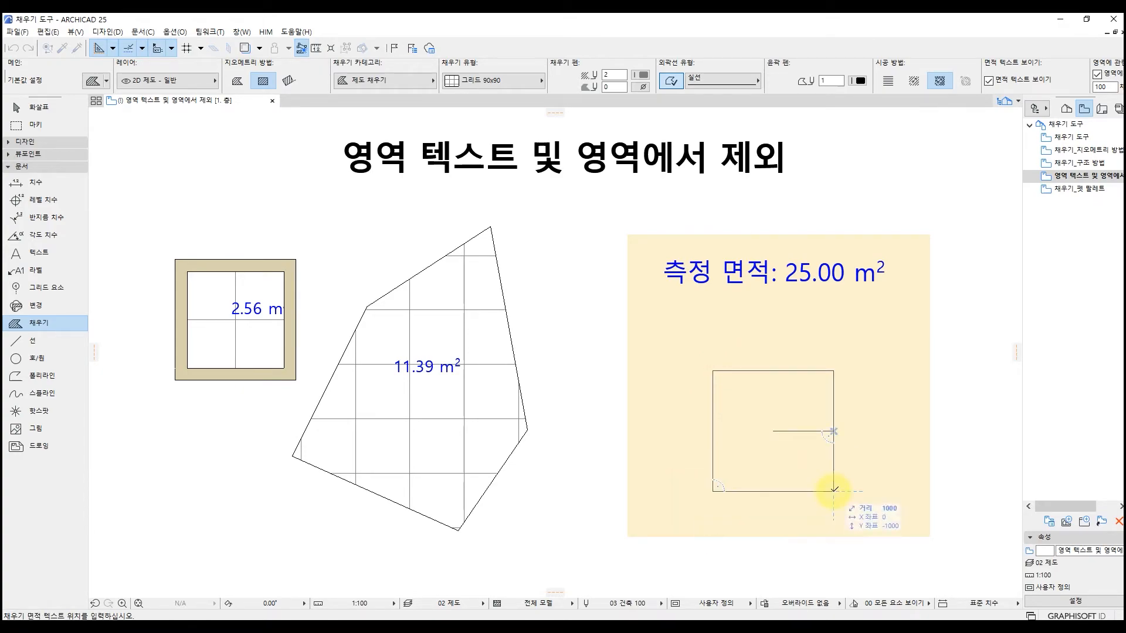
pyautogui.click(775, 426)
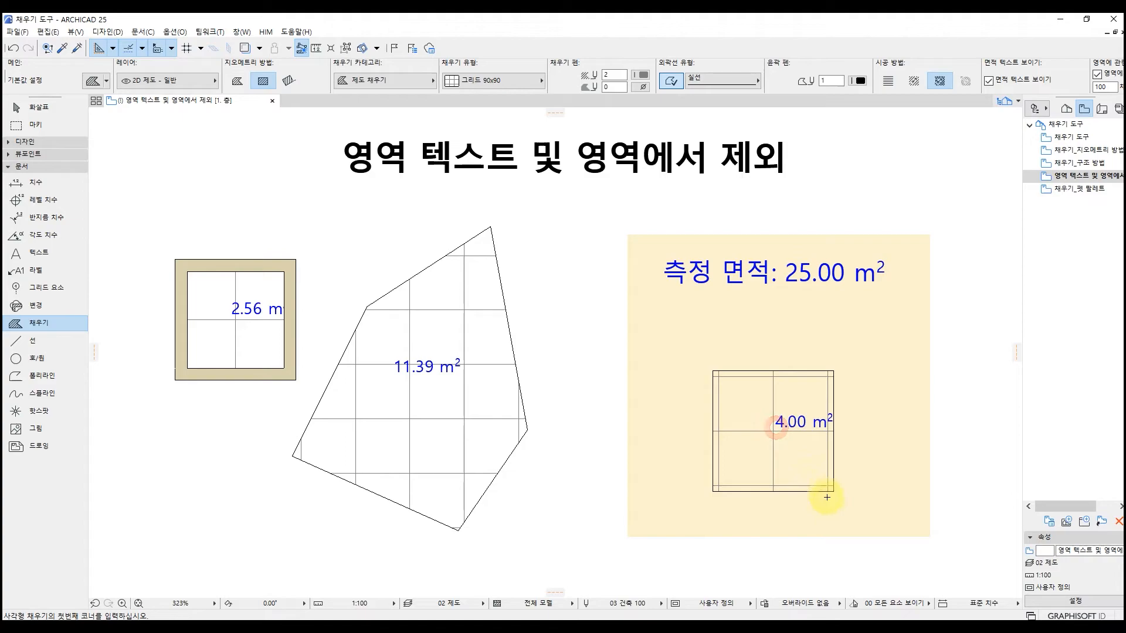
# Step: Check the beige zone's area calculation and its area reductions in the zone selection settings
pyautogui.keyDown('shift'); pyautogui.click(665, 314); pyautogui.keyUp('shift')
pyautogui.hotkey('ctrl', 't')
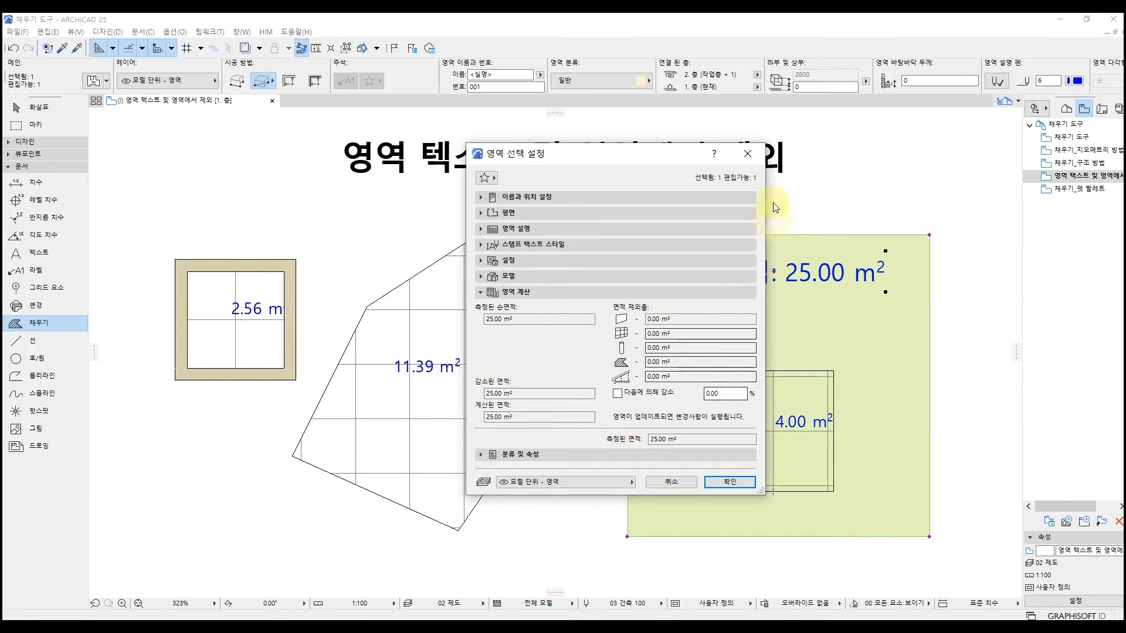
pyautogui.click(751, 152)
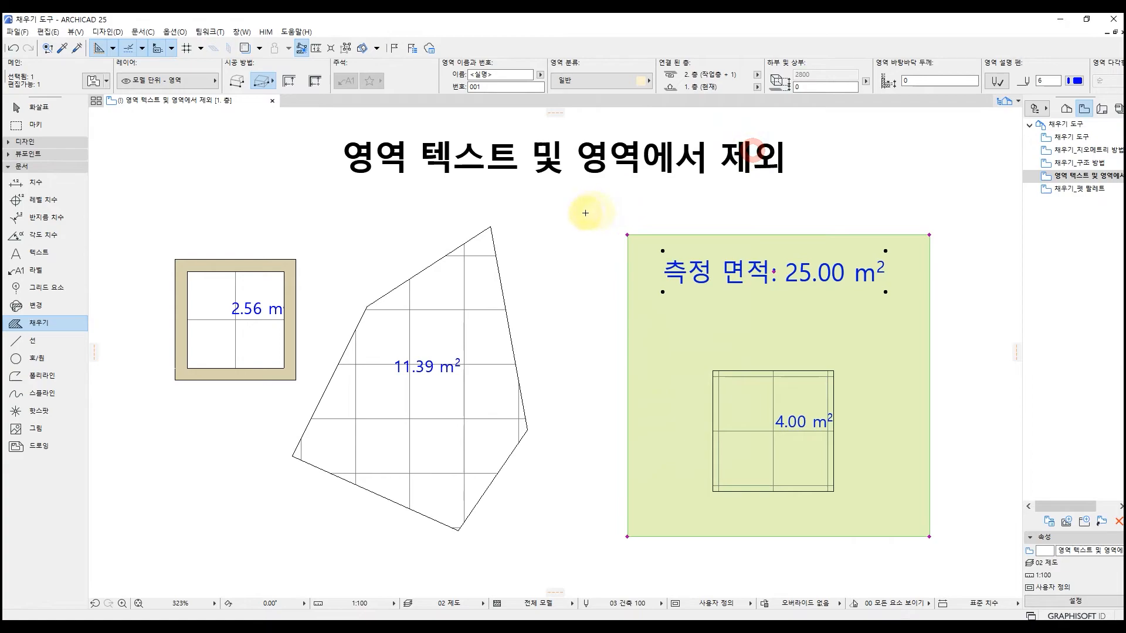
# Step: Update the selected beige zone to apply the fill's area exclusion, and close the zone update dialog
pyautogui.click(104, 30)
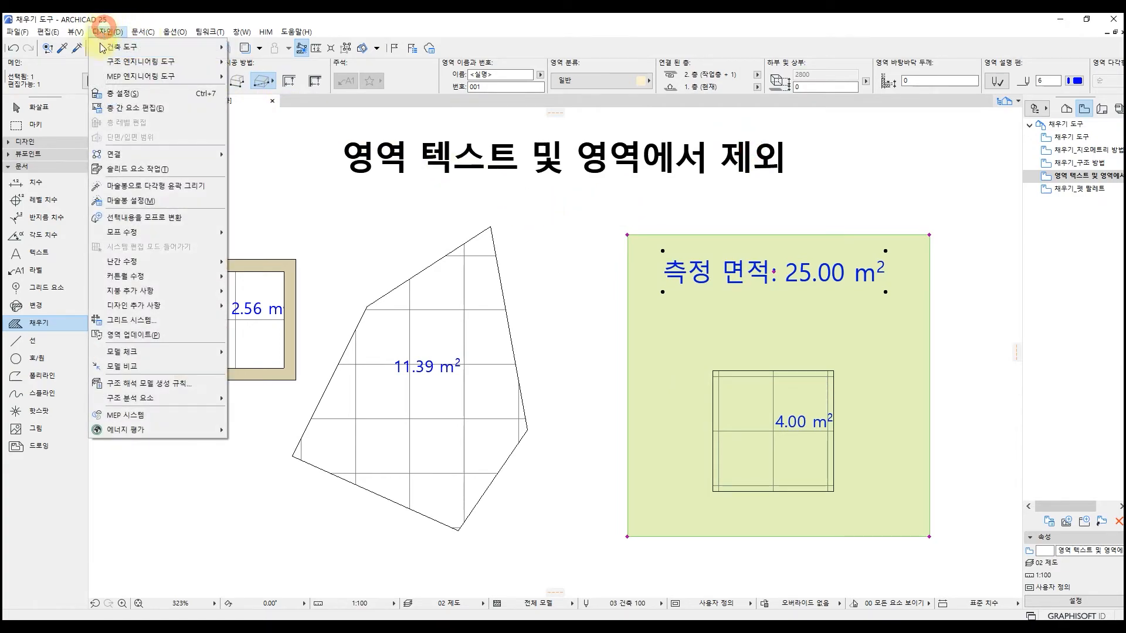
pyautogui.click(183, 338)
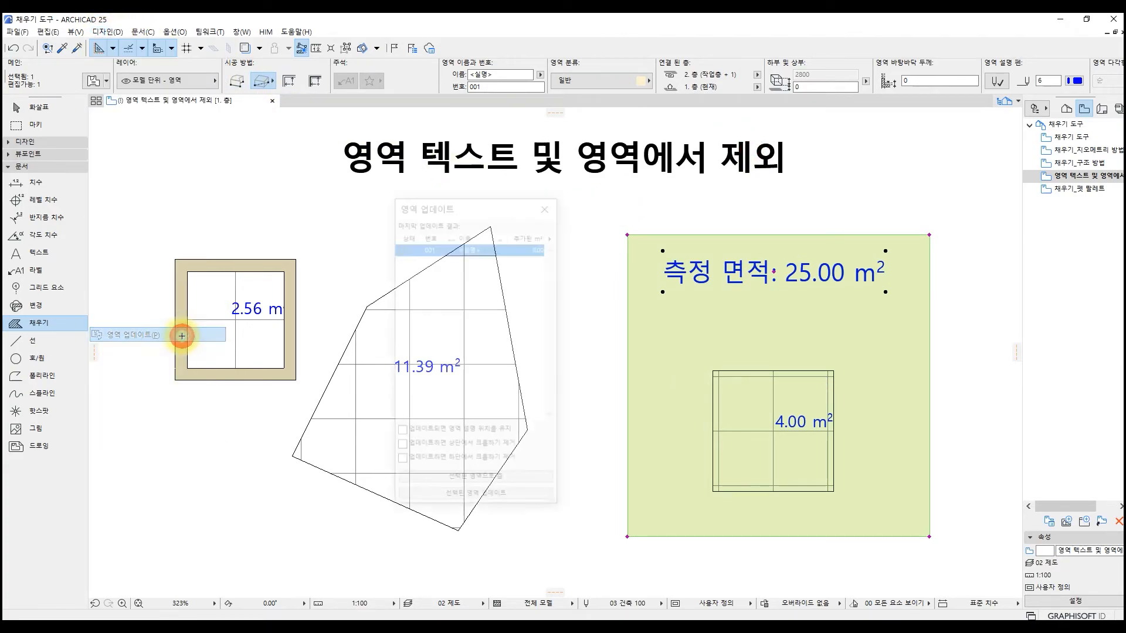
pyautogui.click(512, 497)
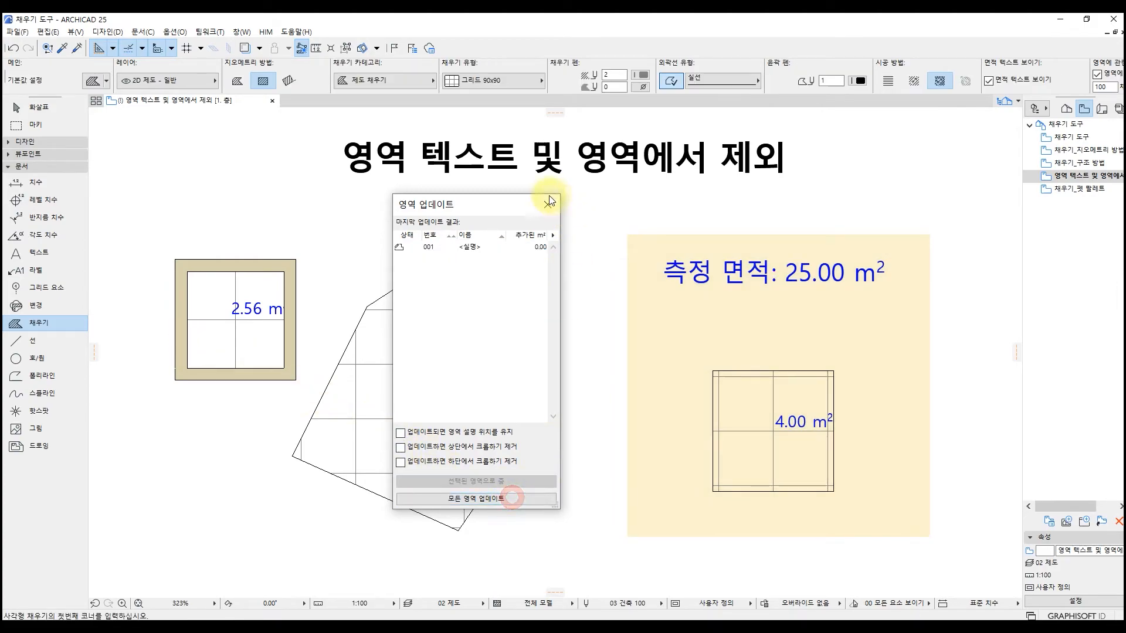
pyautogui.click(545, 201)
# Step: Review the beige zone's fill deduction and reduced area in its selection settings, and deselect the zone
pyautogui.keyDown('shift'); pyautogui.click(663, 314); pyautogui.keyUp('shift')
pyautogui.keyDown('shift'); pyautogui.click(663, 313); pyautogui.keyUp('shift')
pyautogui.hotkey('ctrl', 't')
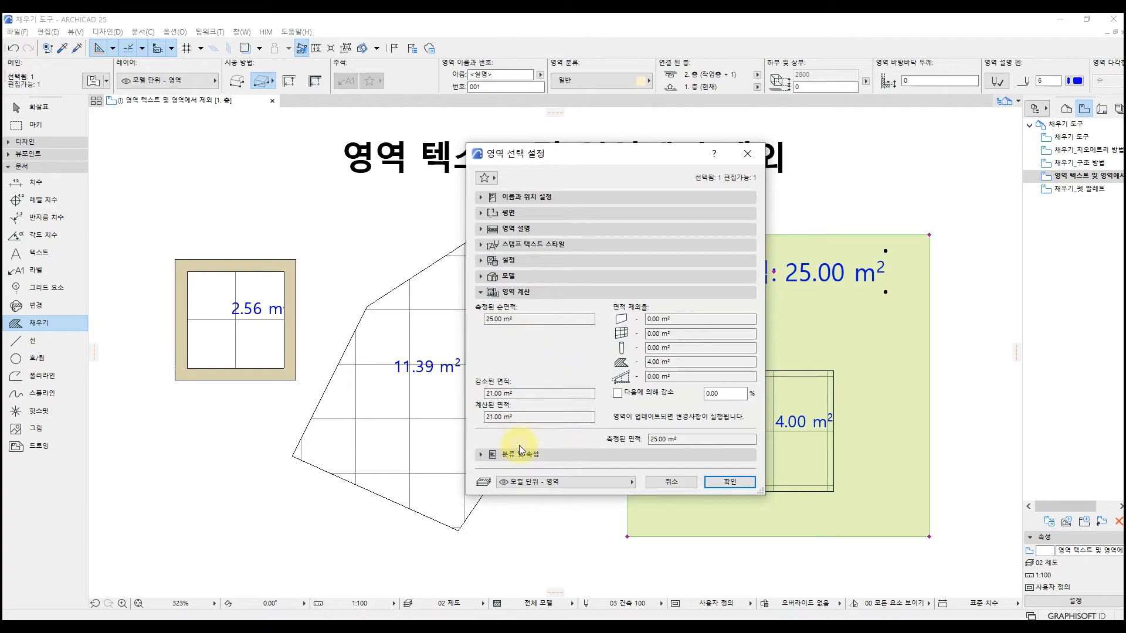
pyautogui.click(719, 483)
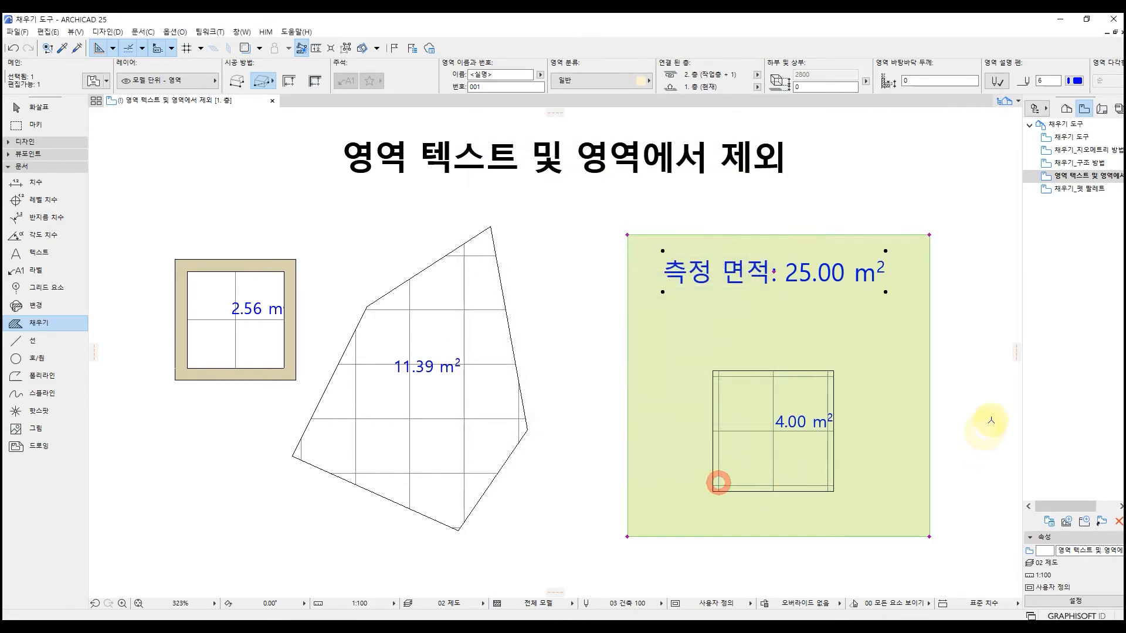
pyautogui.press('Escape')
# Step: Examine the ID and renovation properties and the available layers in the default fill settings, keeping the defaults
pyautogui.hotkey('ctrl', 't')
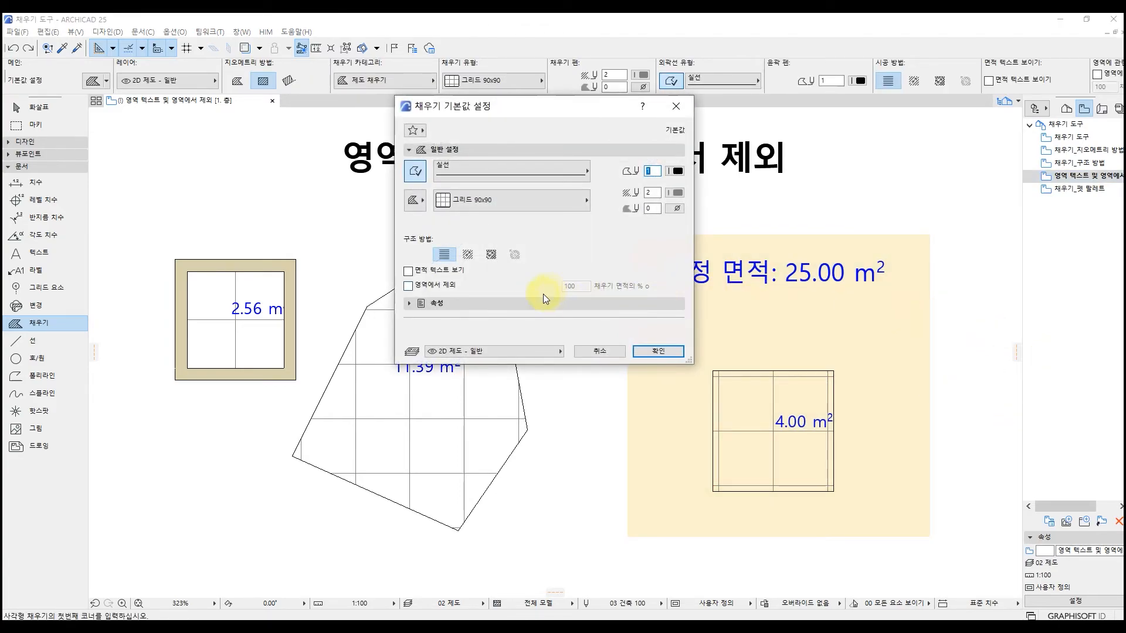
pyautogui.click(518, 302)
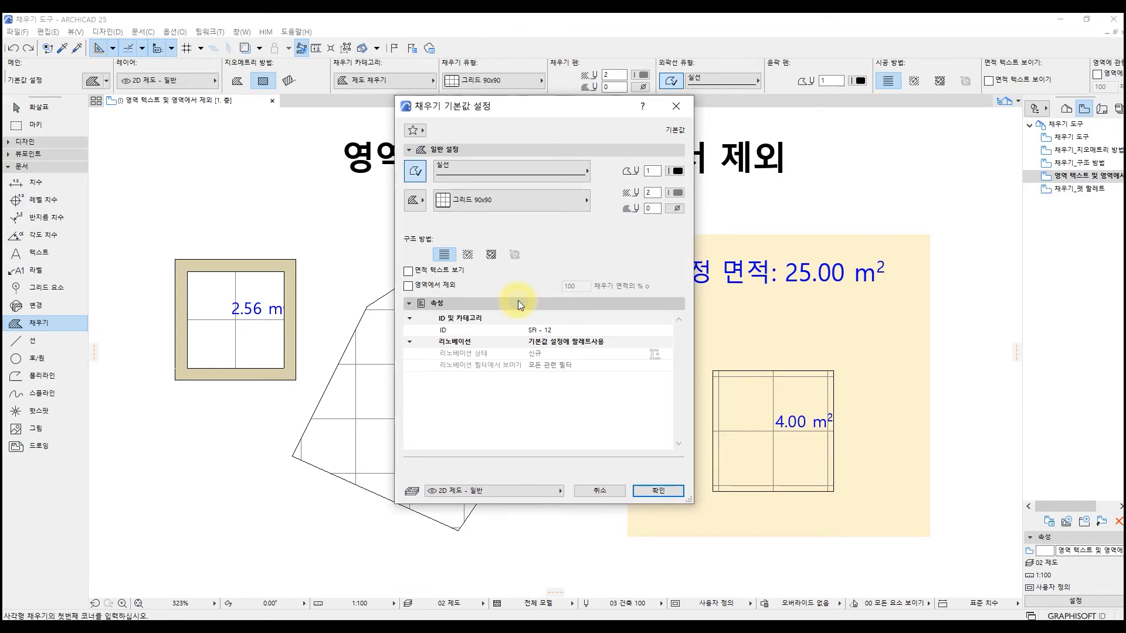
pyautogui.click(527, 488)
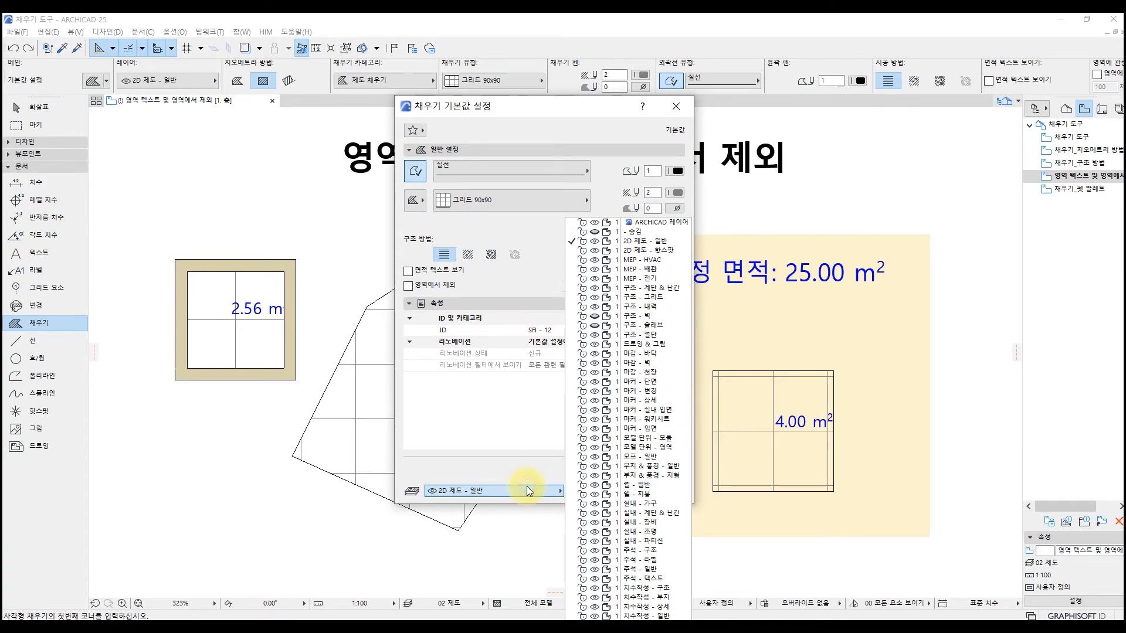
pyautogui.click(527, 488)
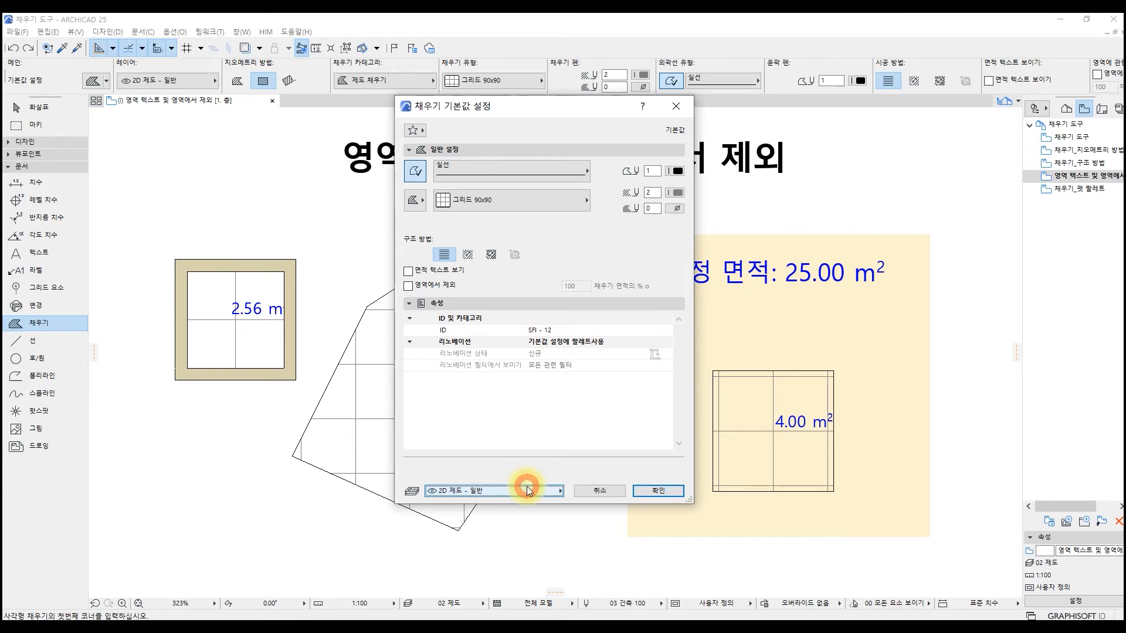
pyautogui.click(677, 107)
# Step: Open the 채우기_펫 팔레트 view and insert a new node on the grid fill's upper edge, pulled upward into a peak
pyautogui.click(1117, 191)
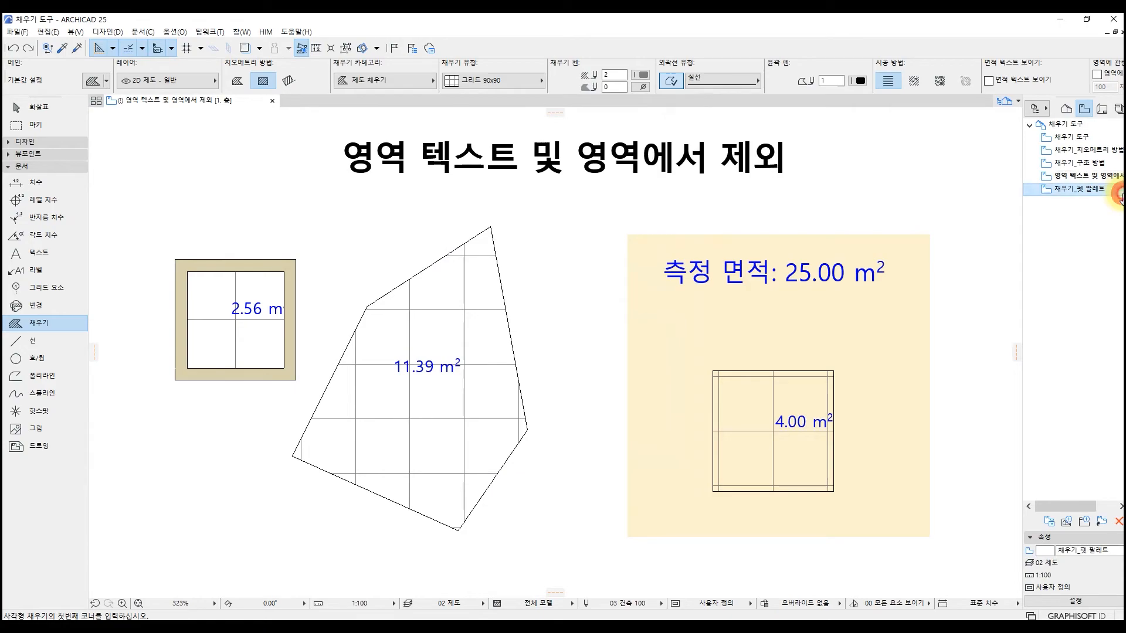
pyautogui.doubleClick(1118, 191)
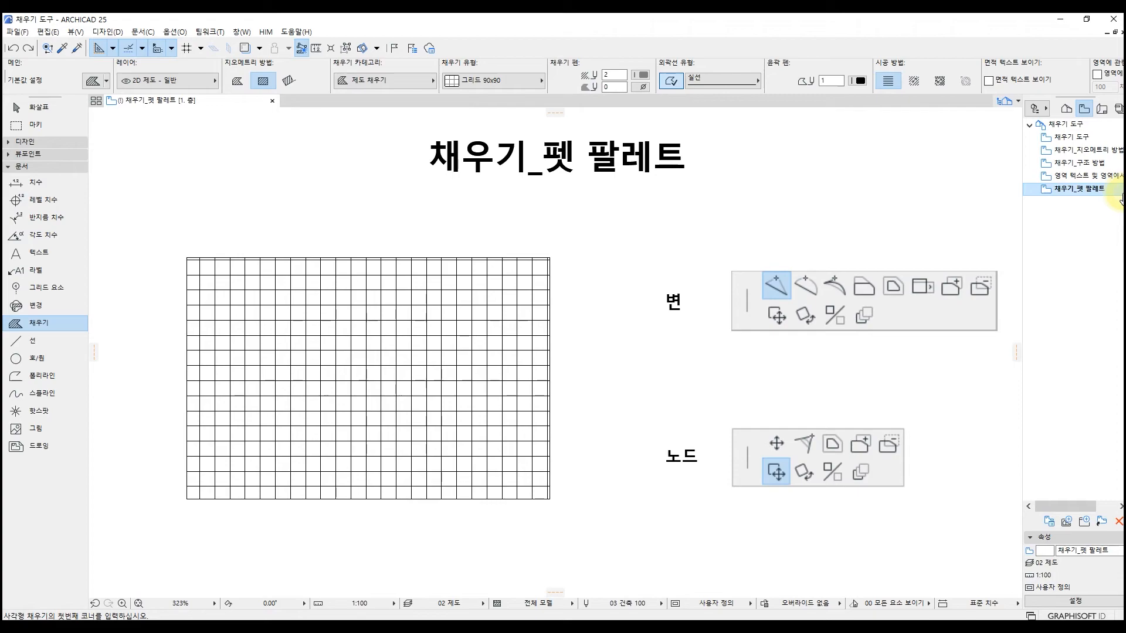
pyautogui.keyDown('shift'); pyautogui.click(423, 343); pyautogui.keyUp('shift')
pyautogui.keyDown('shift'); pyautogui.click(422, 340); pyautogui.keyUp('shift')
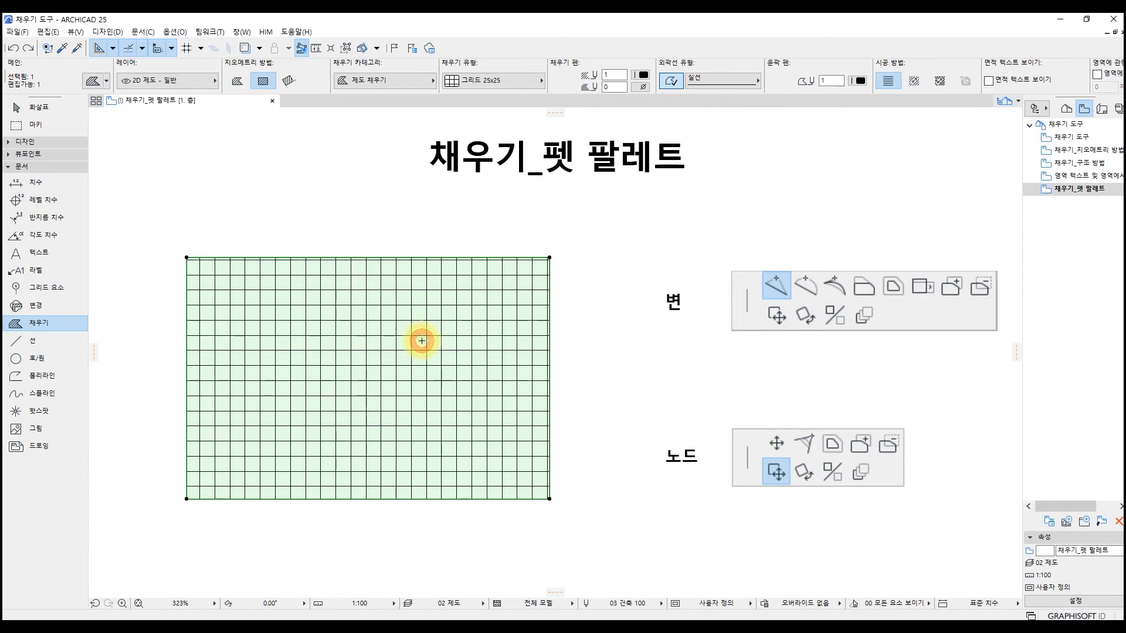
pyautogui.click(461, 257)
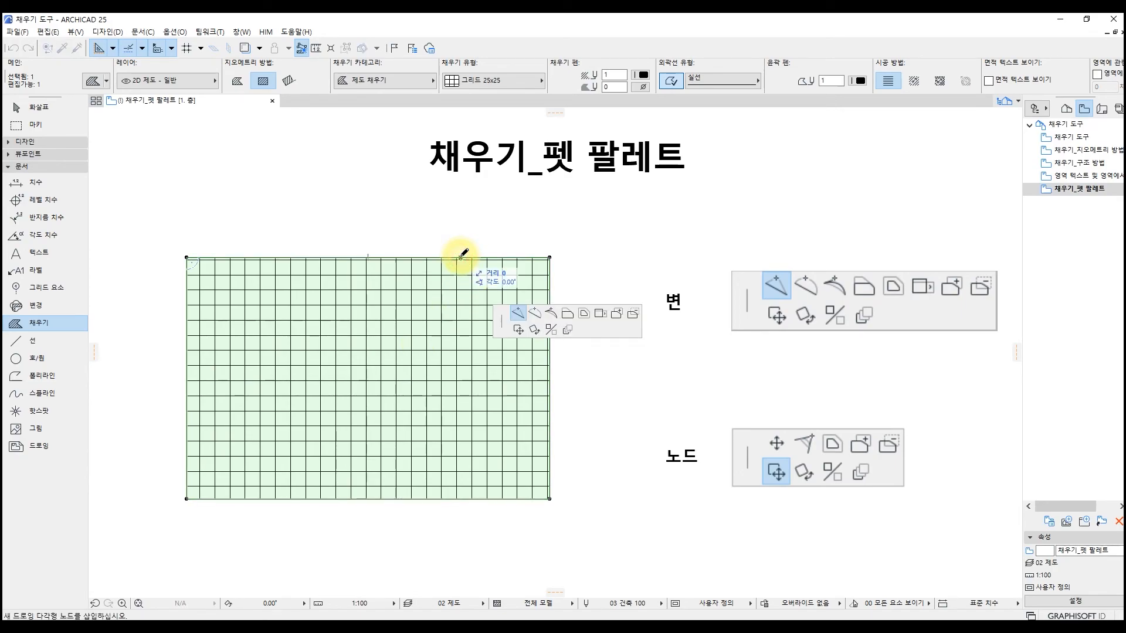
pyautogui.click(399, 197)
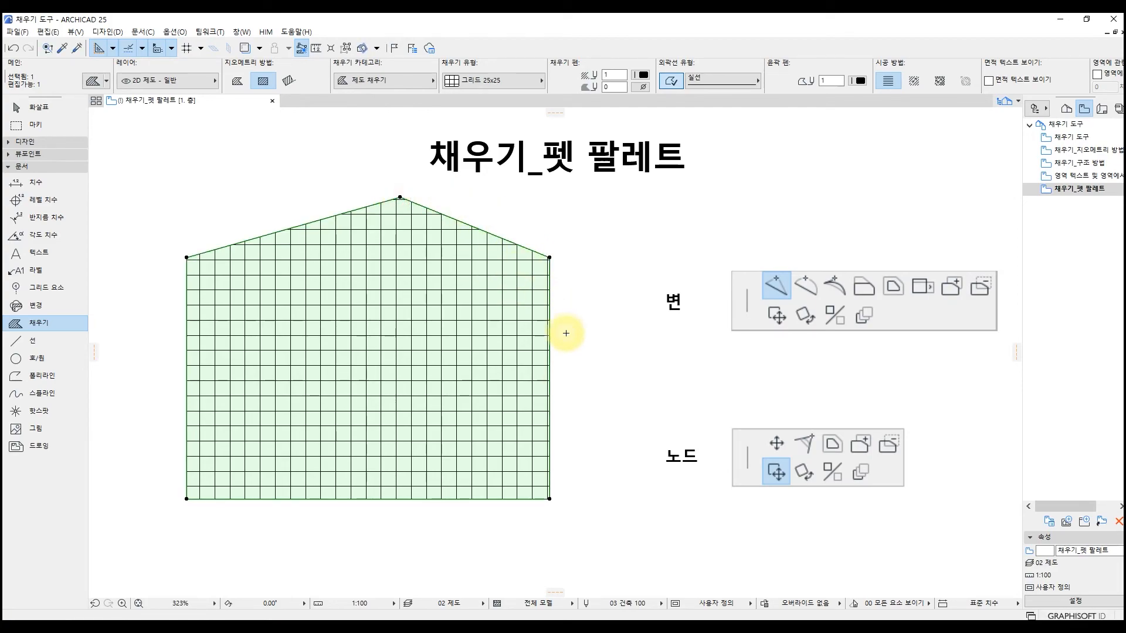
# Step: Offset all edges of the peaked grid fill inward, starting from its lower-right node
pyautogui.click(573, 399)
pyautogui.click(544, 490)
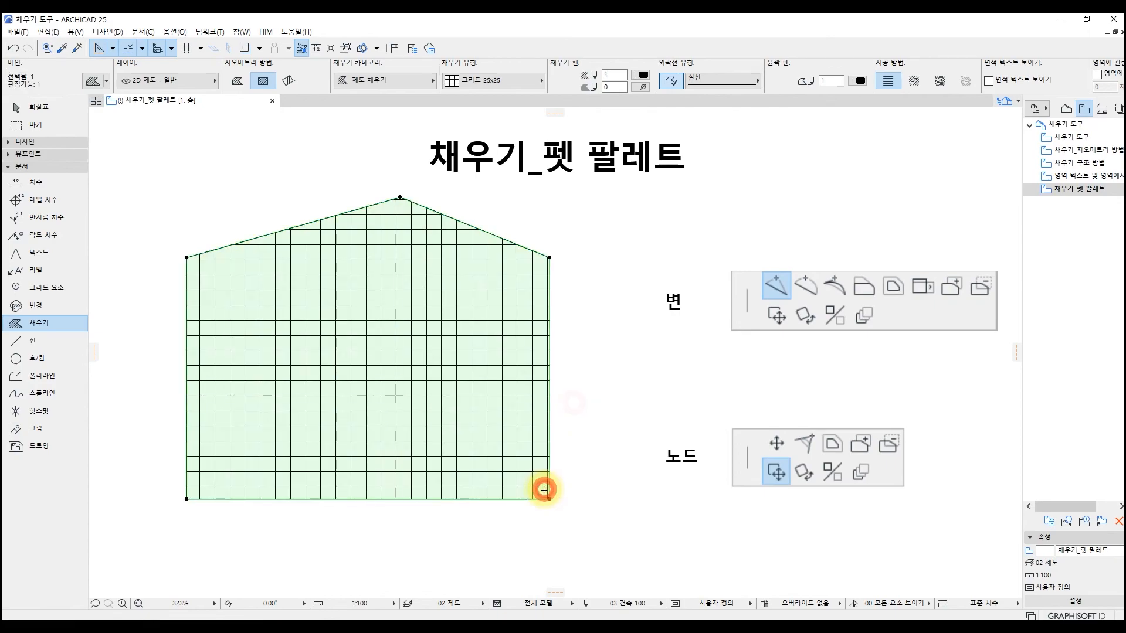
pyautogui.click(550, 499)
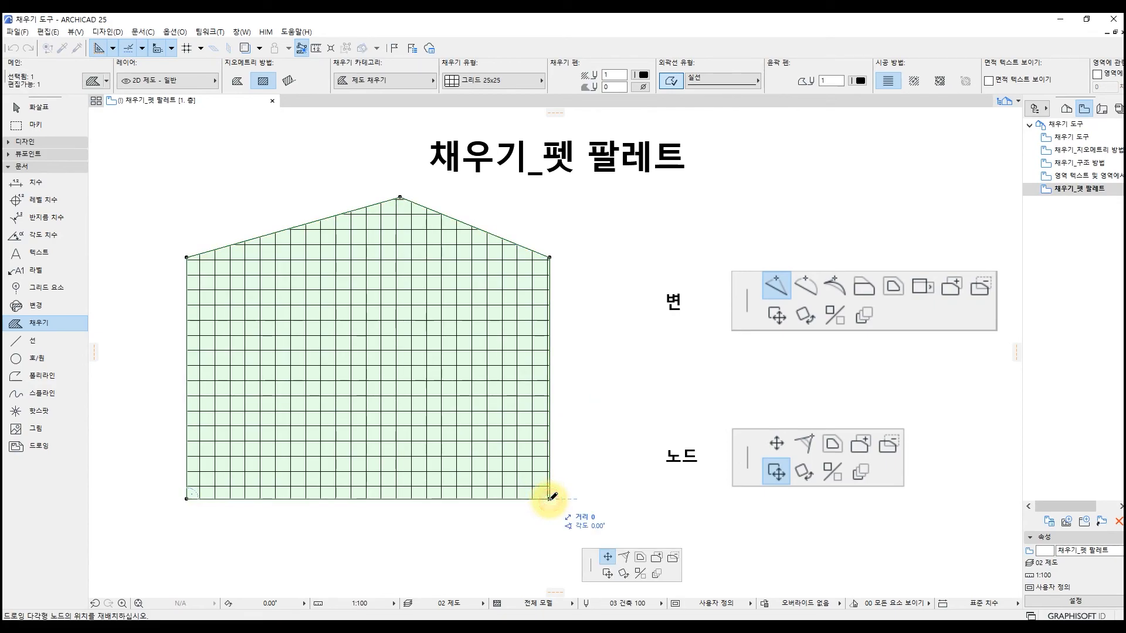
pyautogui.click(639, 559)
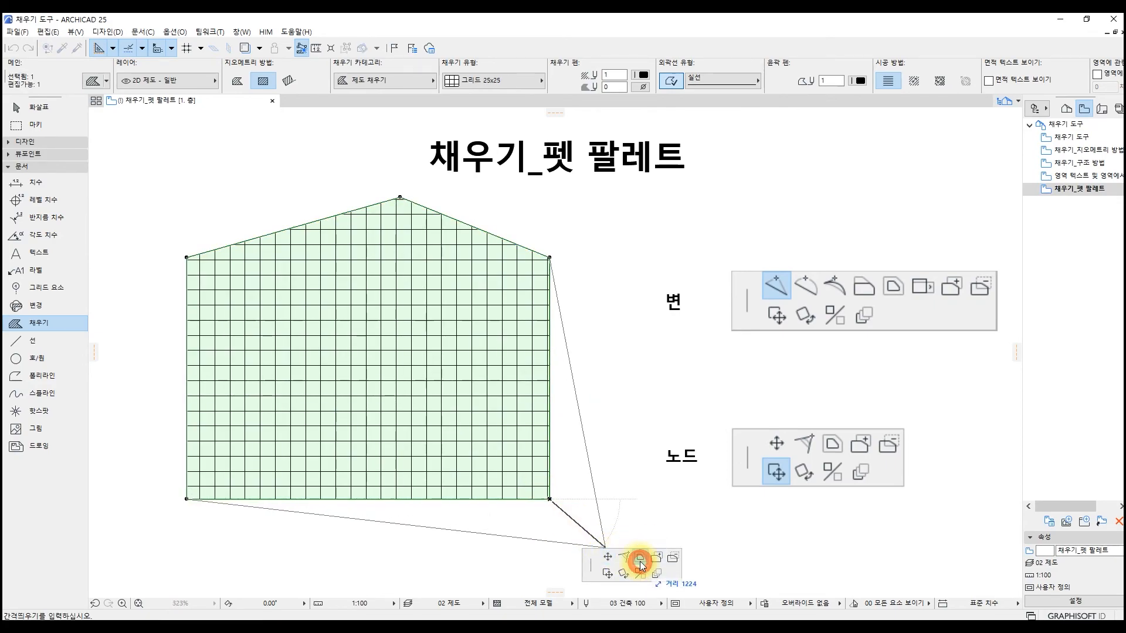
pyautogui.click(510, 445)
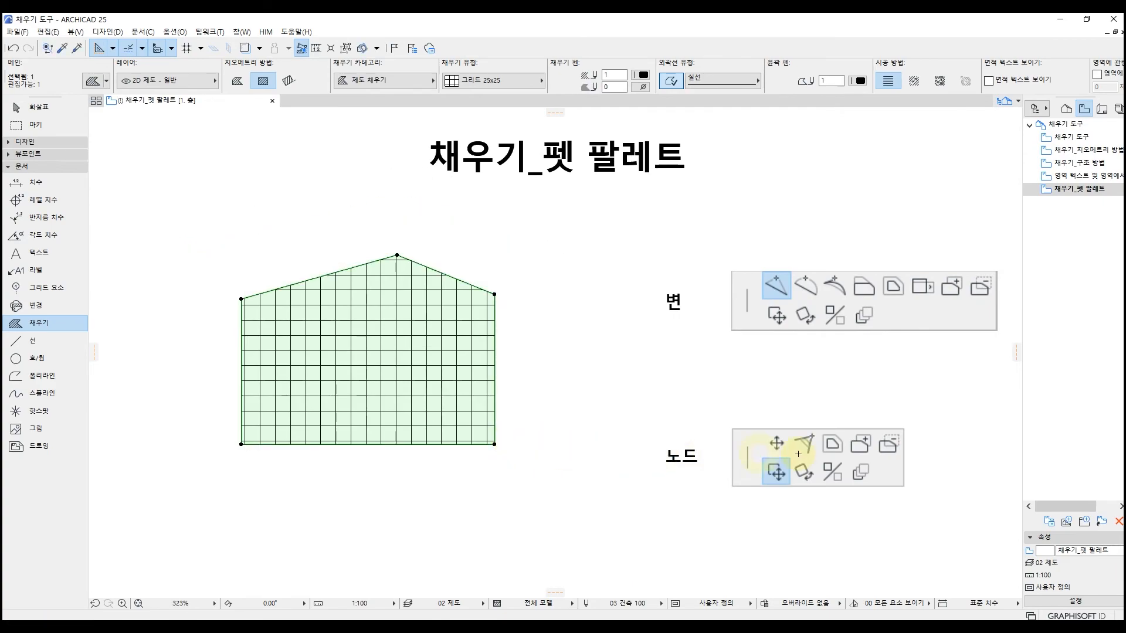